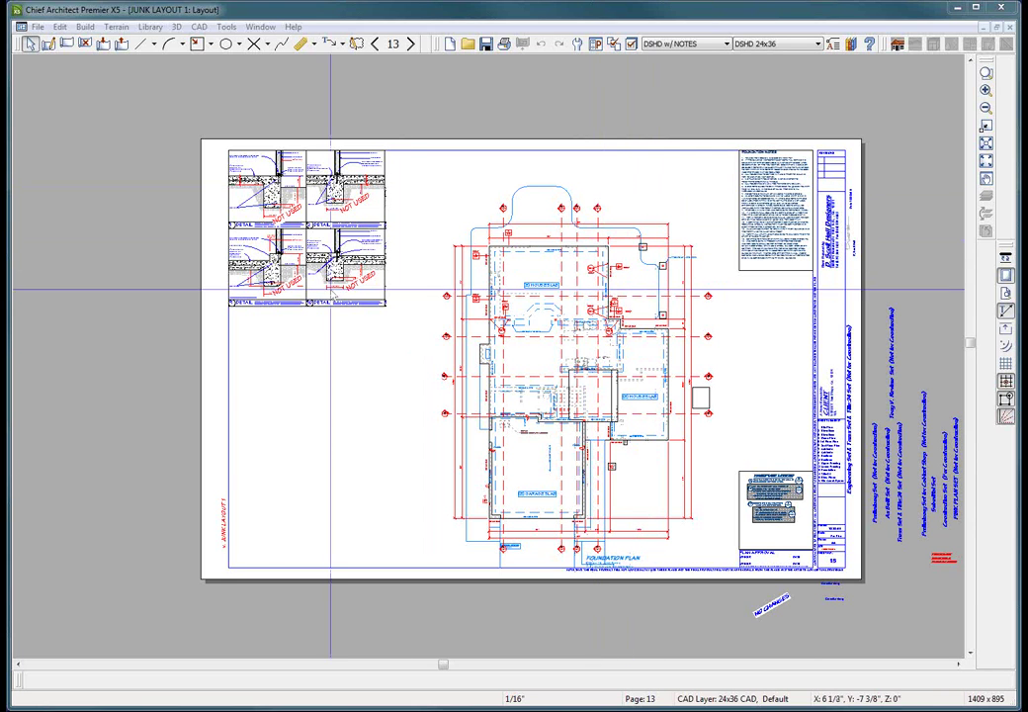
Check which plan files are linked to the layout, closing the file list without altering the links.
left_click(227, 27)
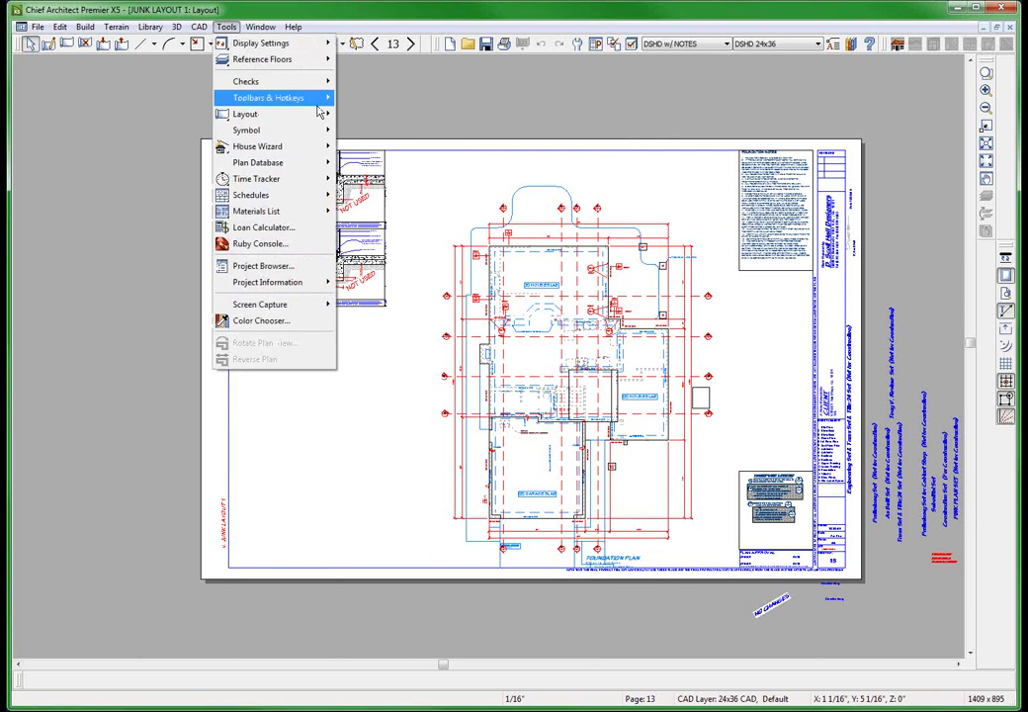
mouse_move(320, 119)
left_click(368, 250)
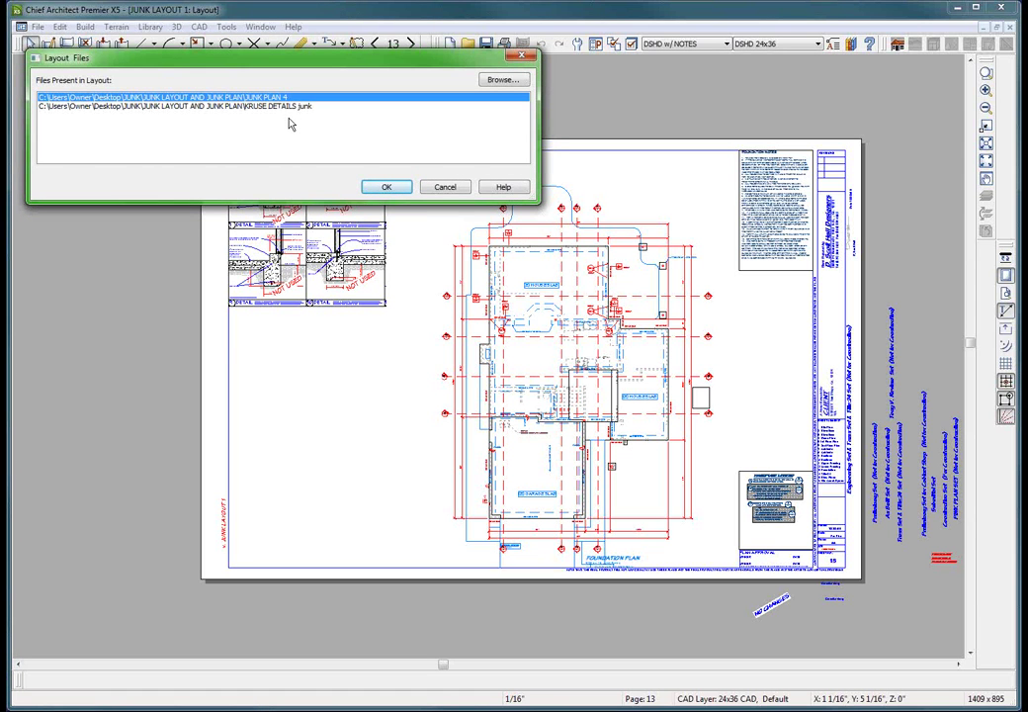
left_click(391, 189)
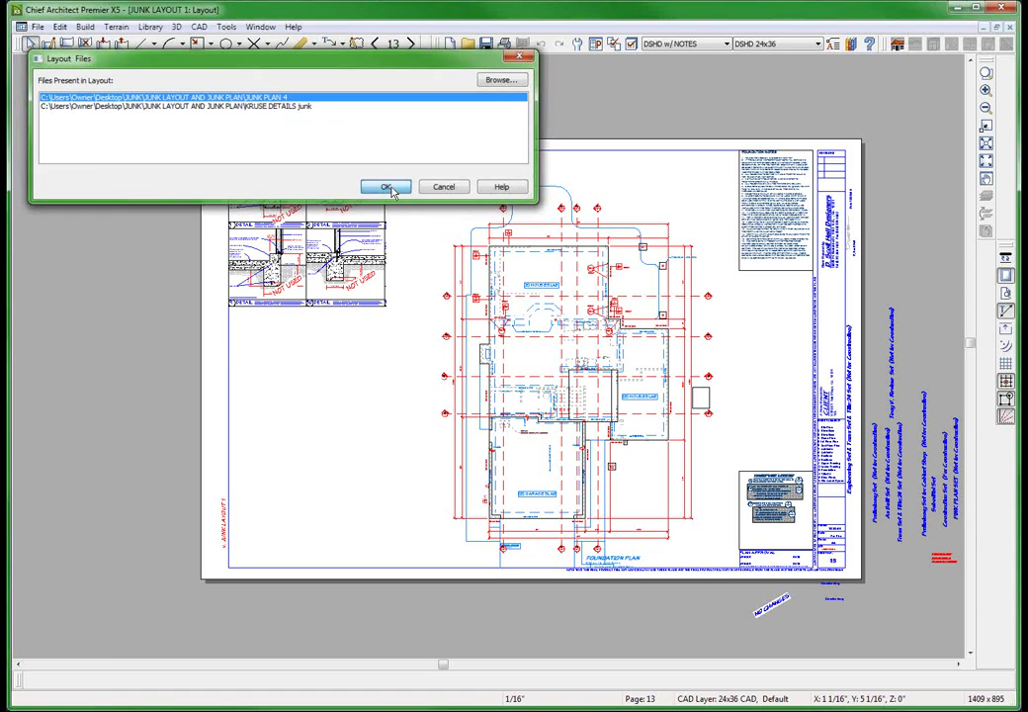
Open the KRUSE DETAILS junk plan from the layout box holding the four foundation details on page 13.
left_click(539, 296)
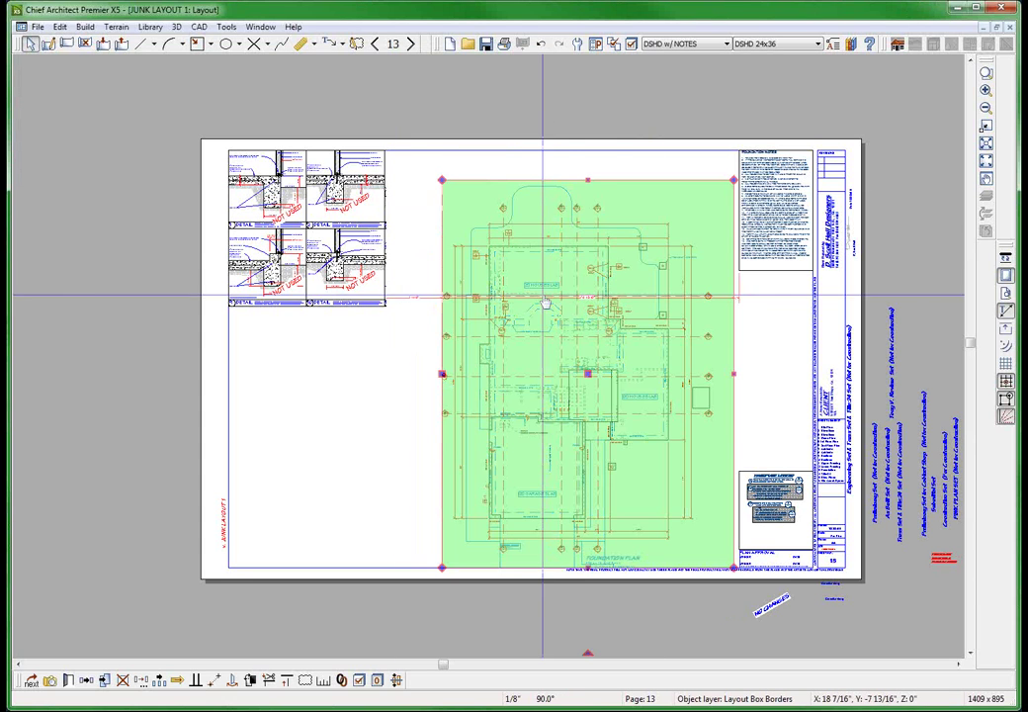
left_click(322, 198)
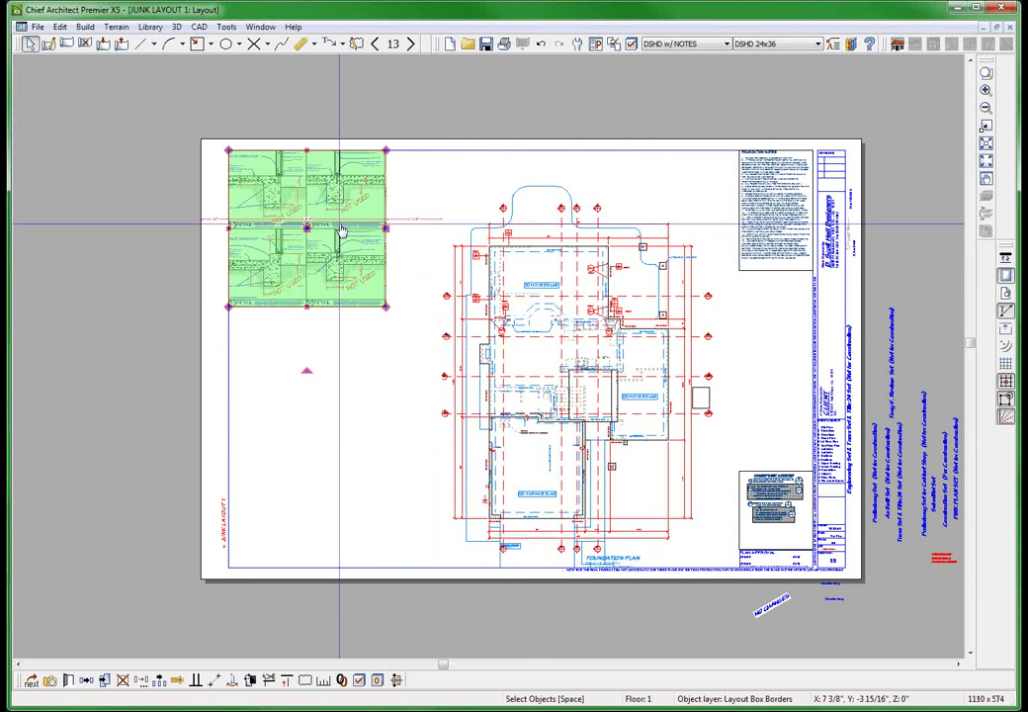
double_click(340, 224)
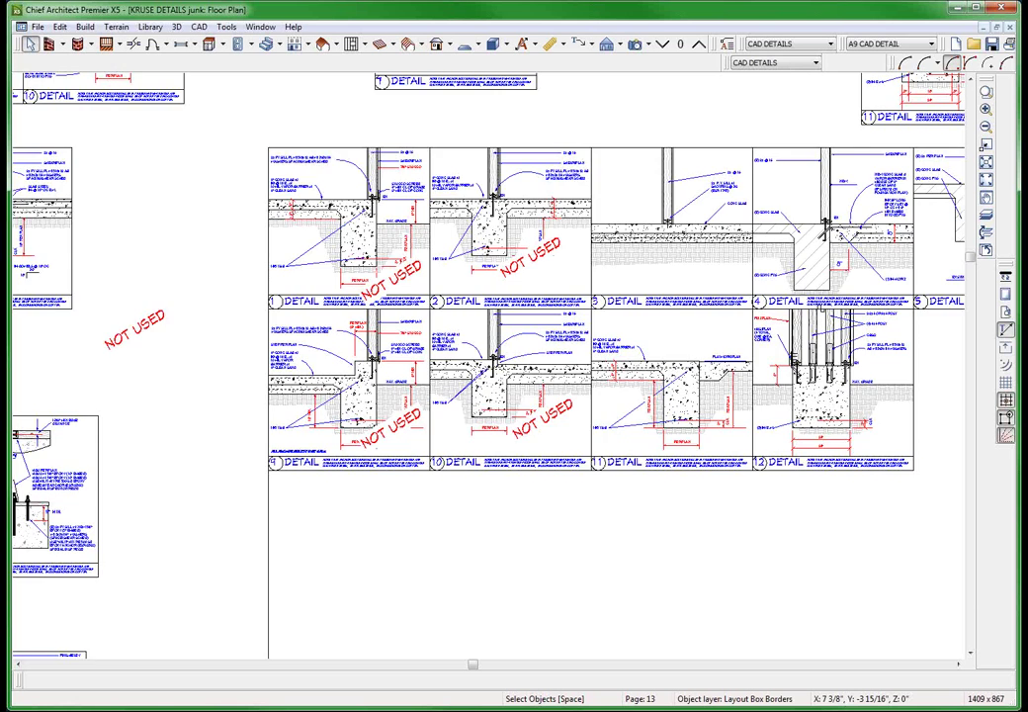
Delete all the details on floor 3 of the details plan.
left_click(699, 47)
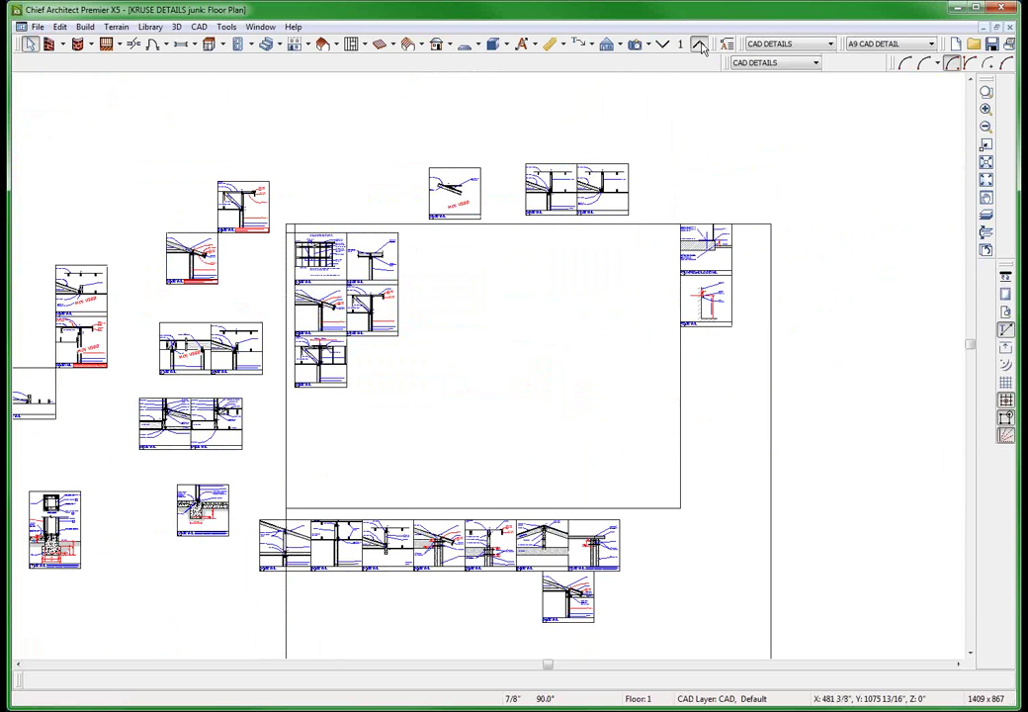
left_click(699, 46)
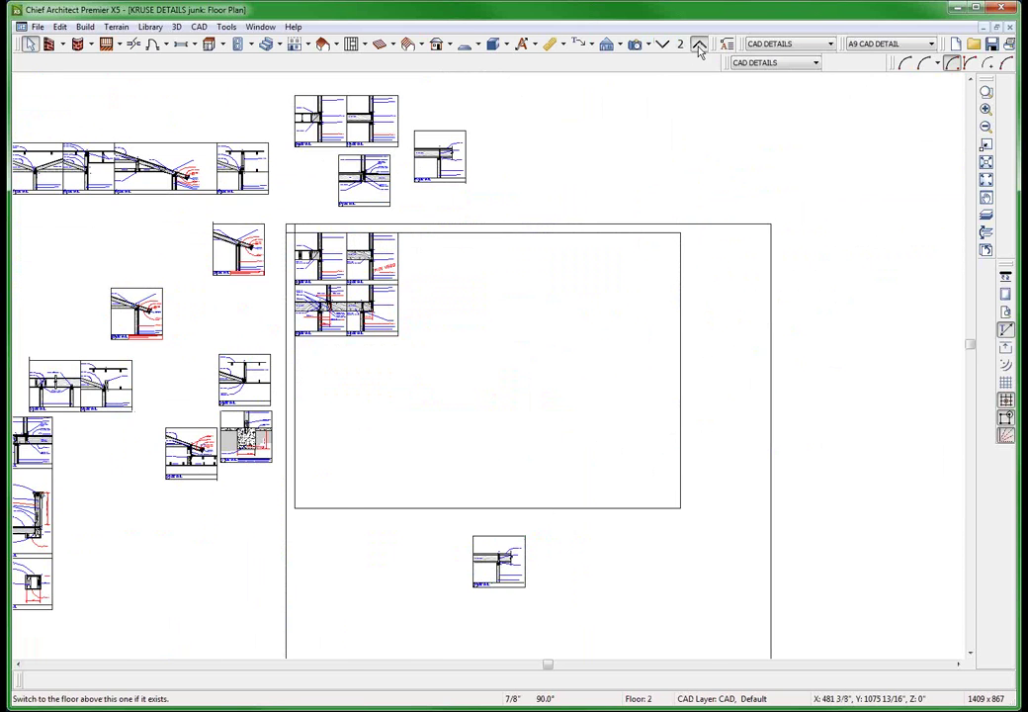
left_click(699, 47)
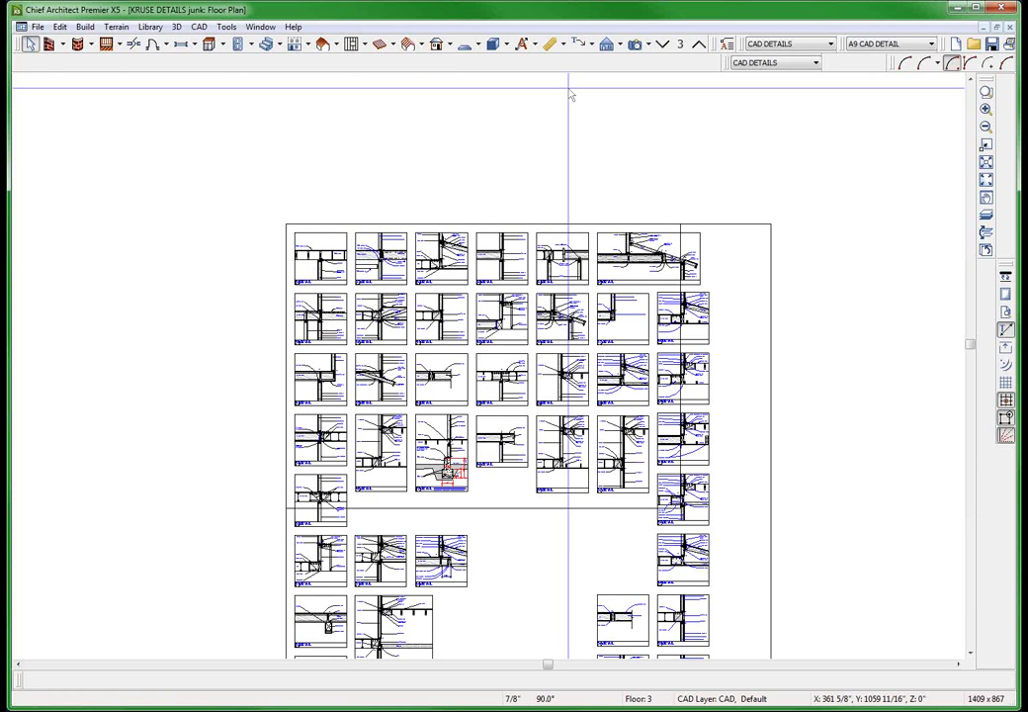
scroll(570, 94, "down", 2)
left_click_drag(236, 122, 713, 617)
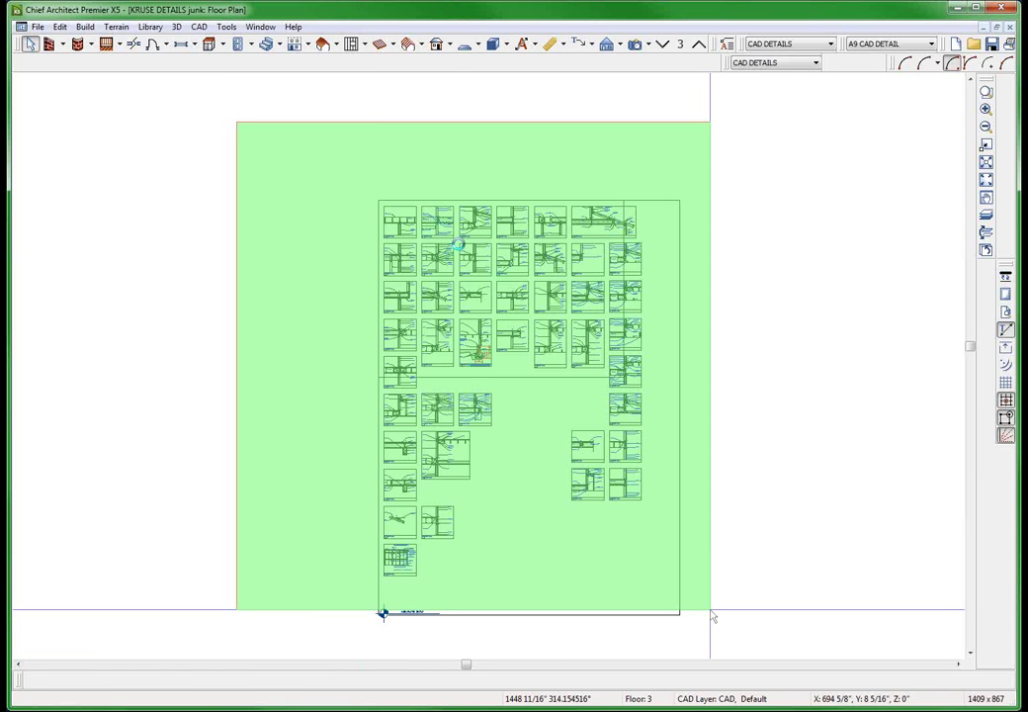
left_click_drag(712, 617, 713, 617)
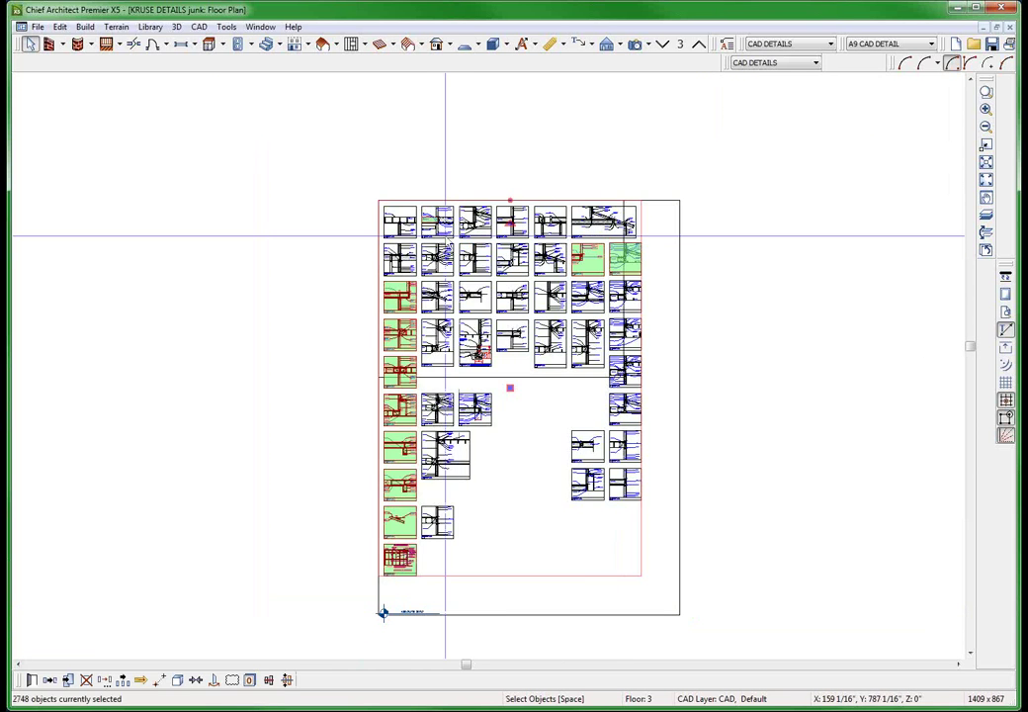
key("Delete")
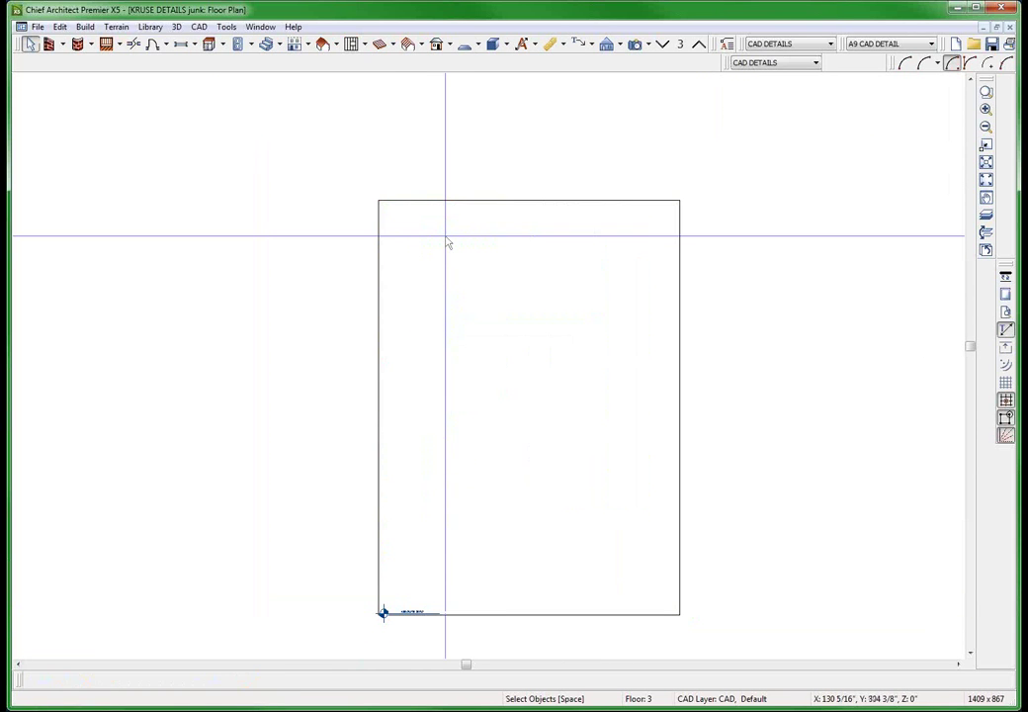
Go back down through the floors of the details plan to floor 0.
left_click(662, 44)
left_click(663, 44)
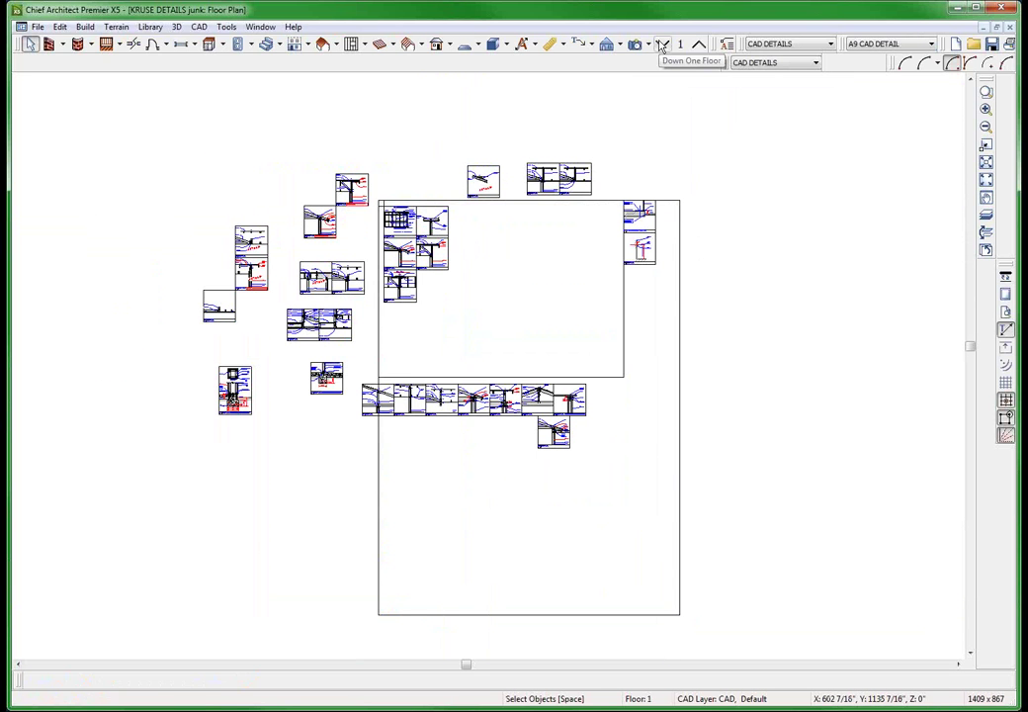
left_click(662, 45)
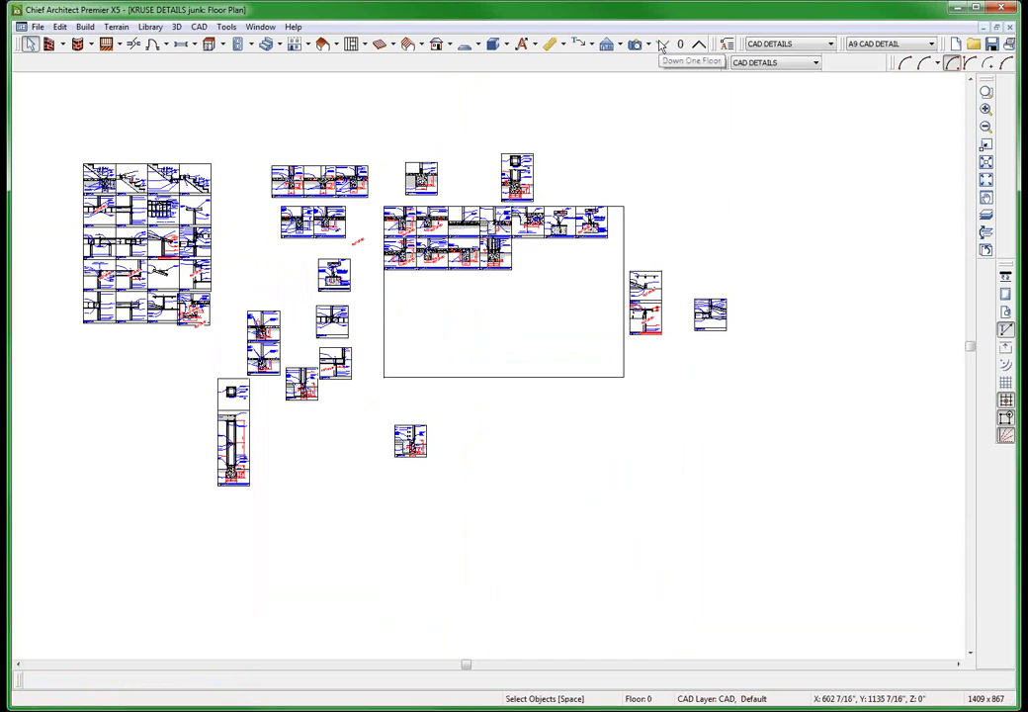
left_click(699, 45)
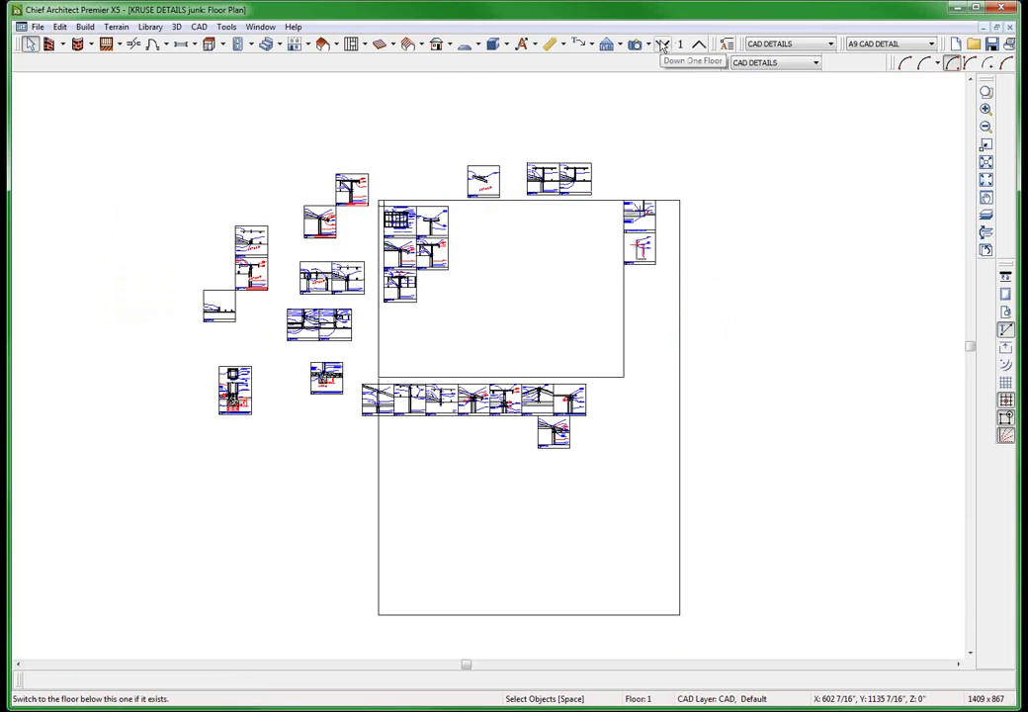
left_click(662, 44)
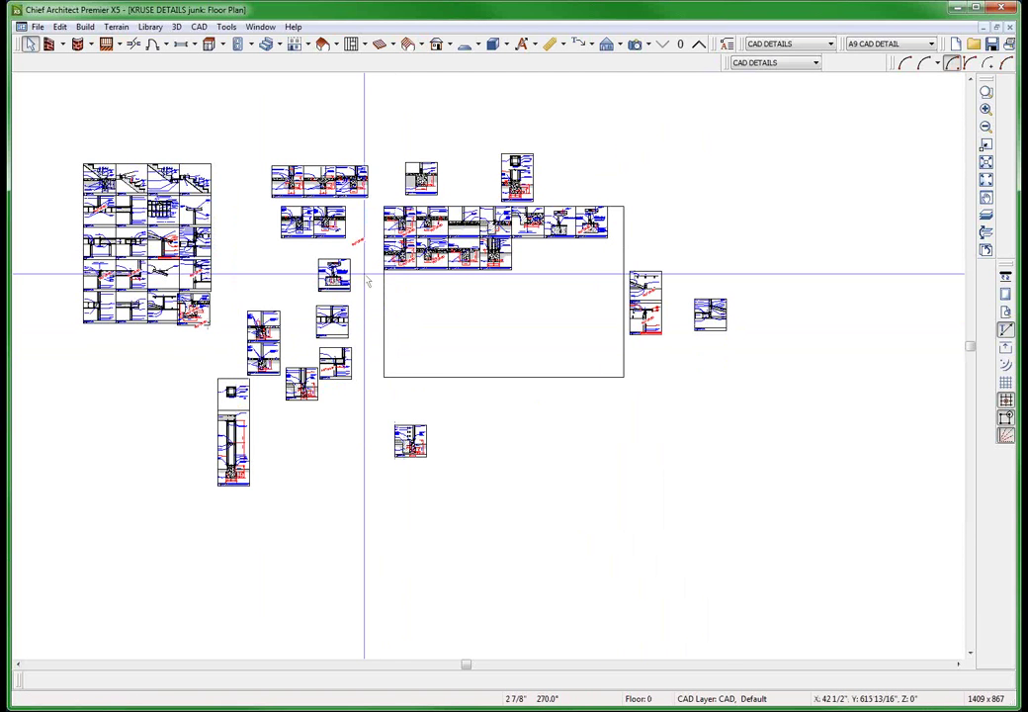
Move the lone footing detail from above the sheet border into the border, directly below detail 9 in the first column.
scroll(368, 282, "up", 1)
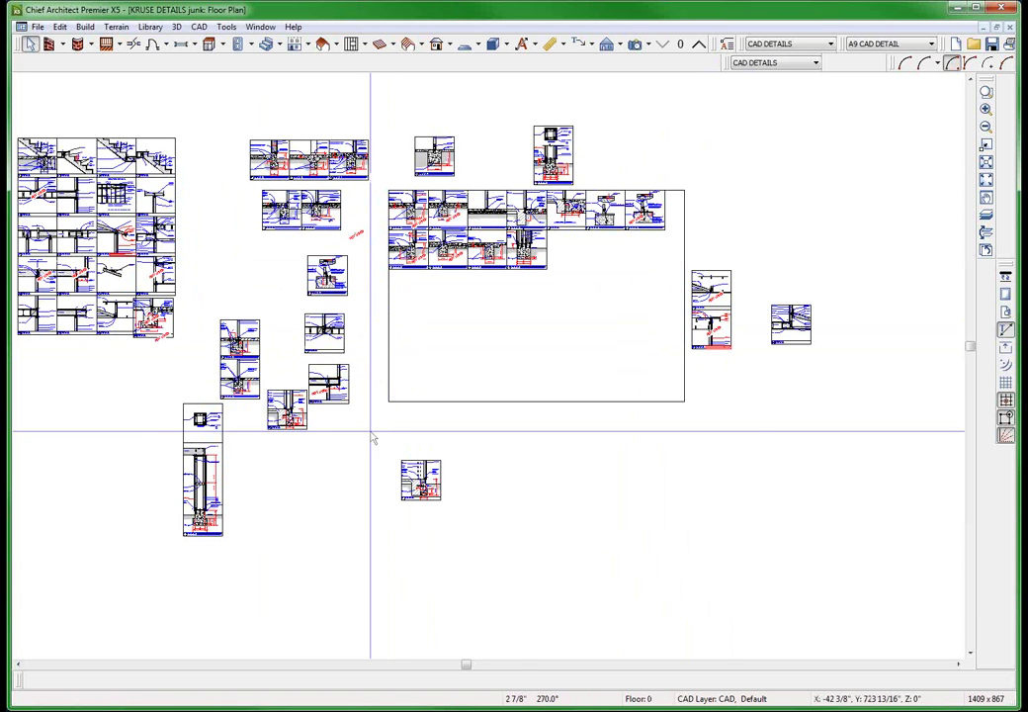
left_click(562, 433)
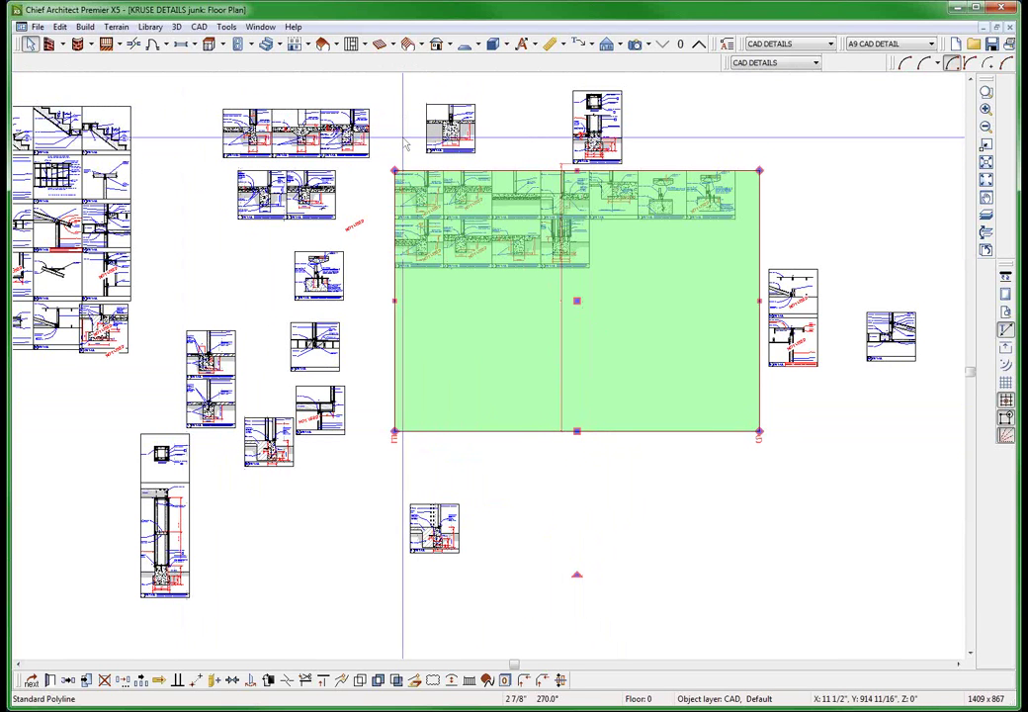
scroll(404, 137, "up", 1)
scroll(399, 141, "up", 2)
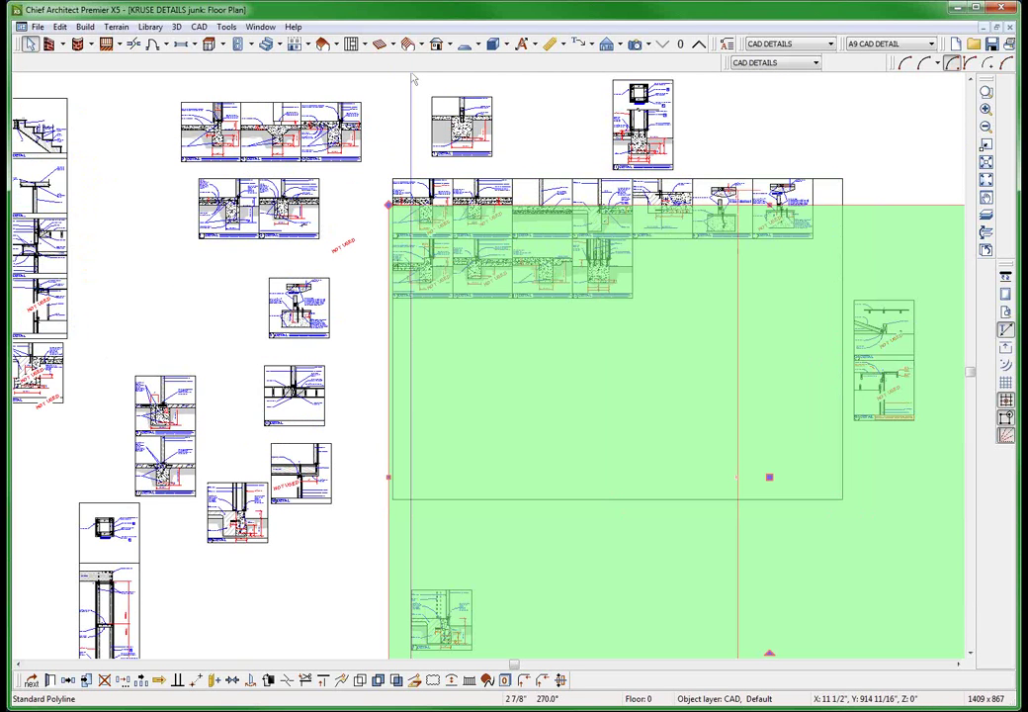
left_click(419, 93)
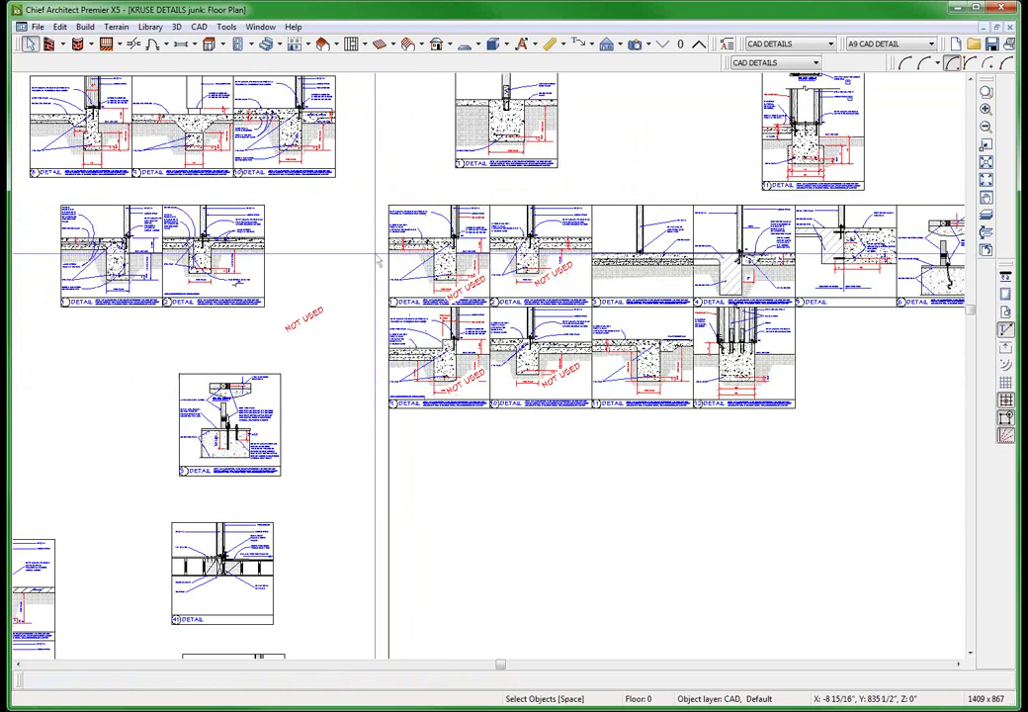
scroll(378, 260, "down", 1)
scroll(379, 260, "down", 2)
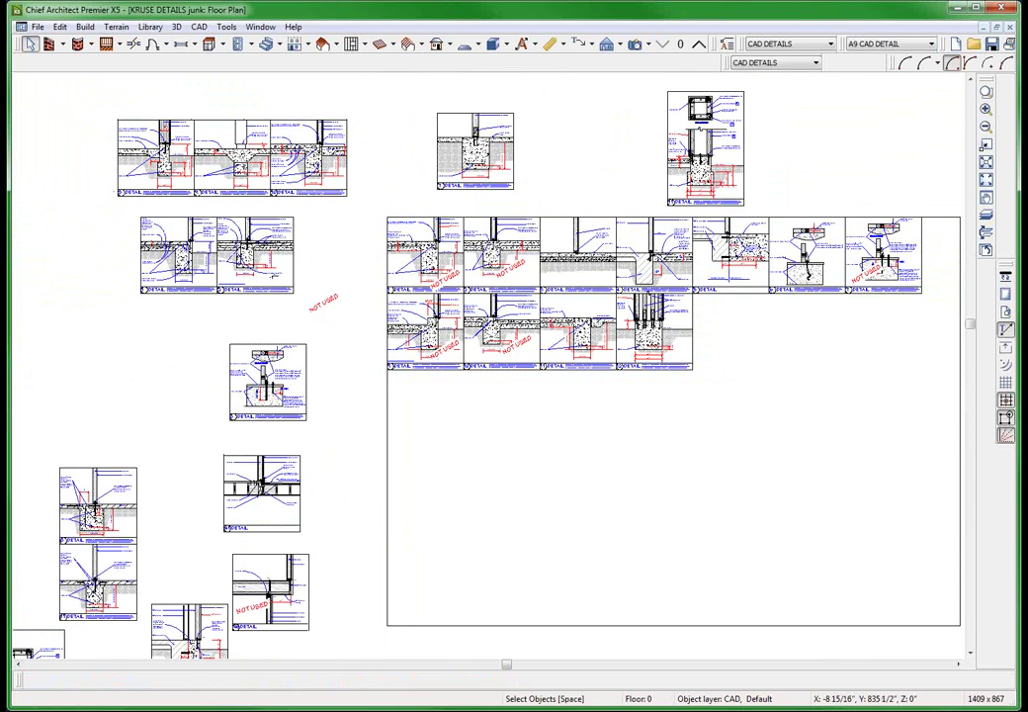
mouse_move(425, 89)
left_mouse_down()
mouse_move(560, 233)
mouse_move(557, 203)
left_mouse_up()
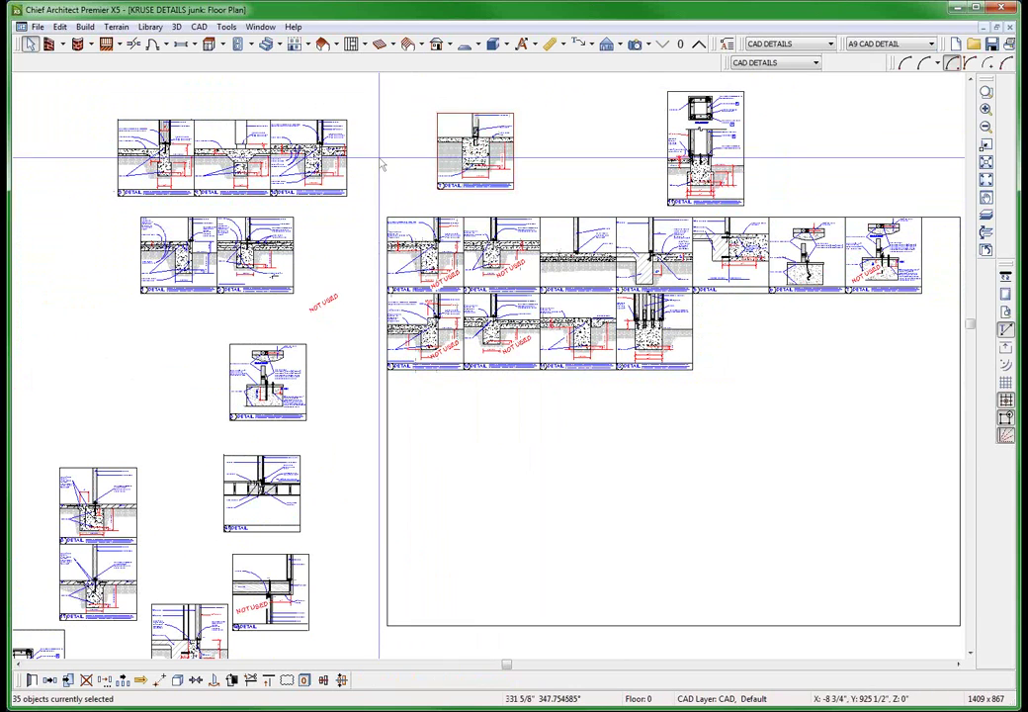
left_click(389, 371)
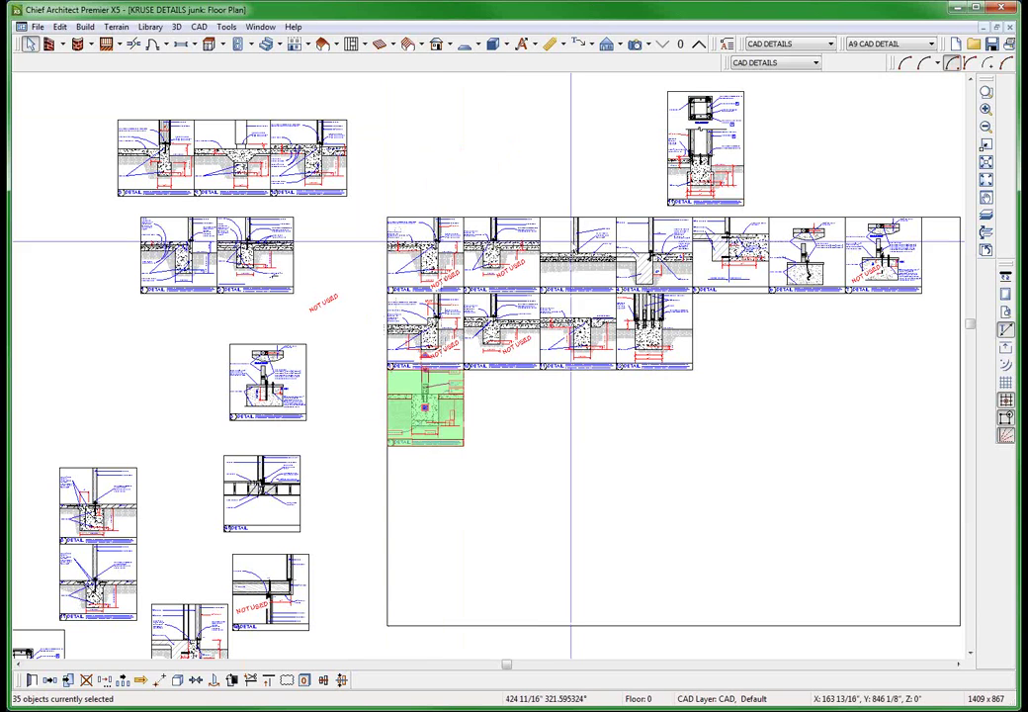
Tile the plan and layout windows side by side, and extend the page 13 details layout box downward by one row to include the added detail.
key("shift+F7")
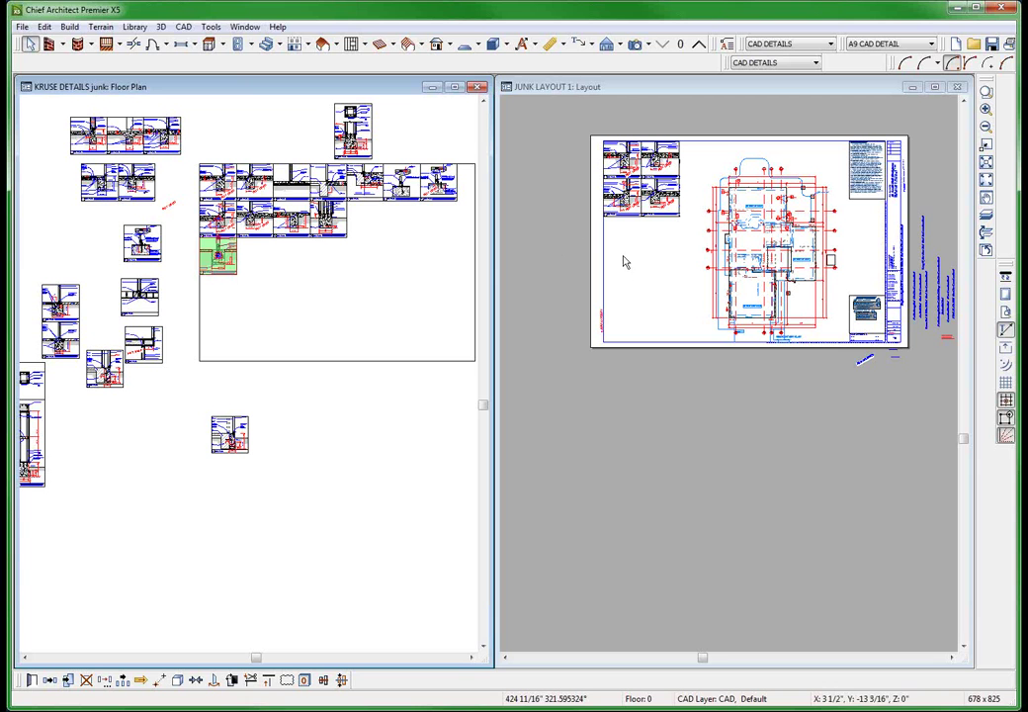
left_click(623, 235)
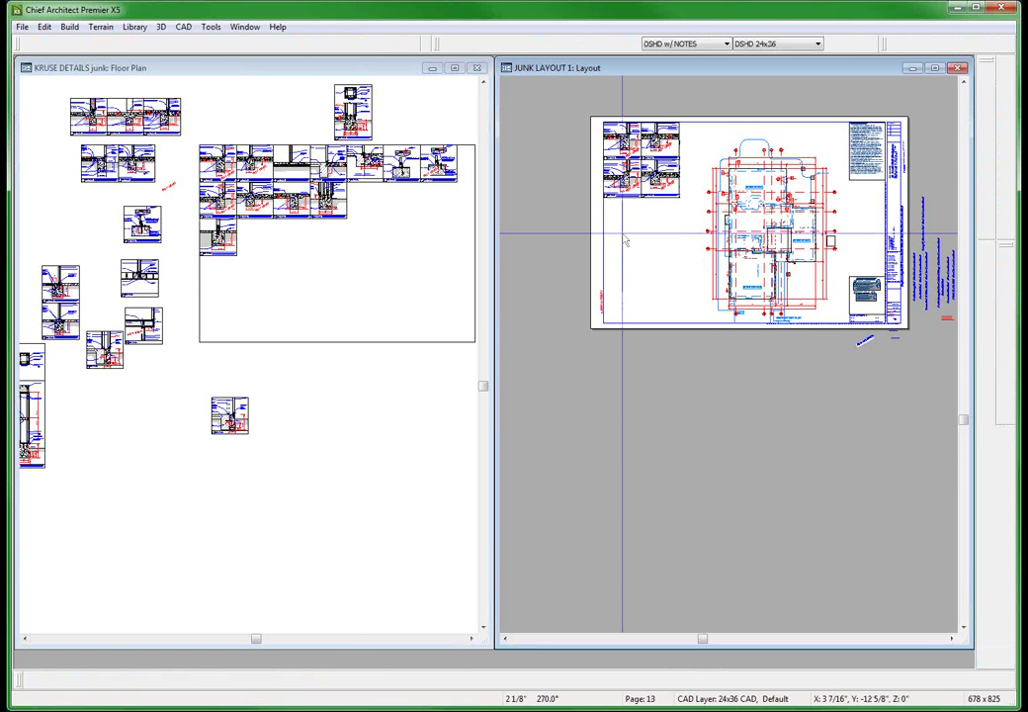
scroll(613, 197, "up", 2)
left_click(643, 163)
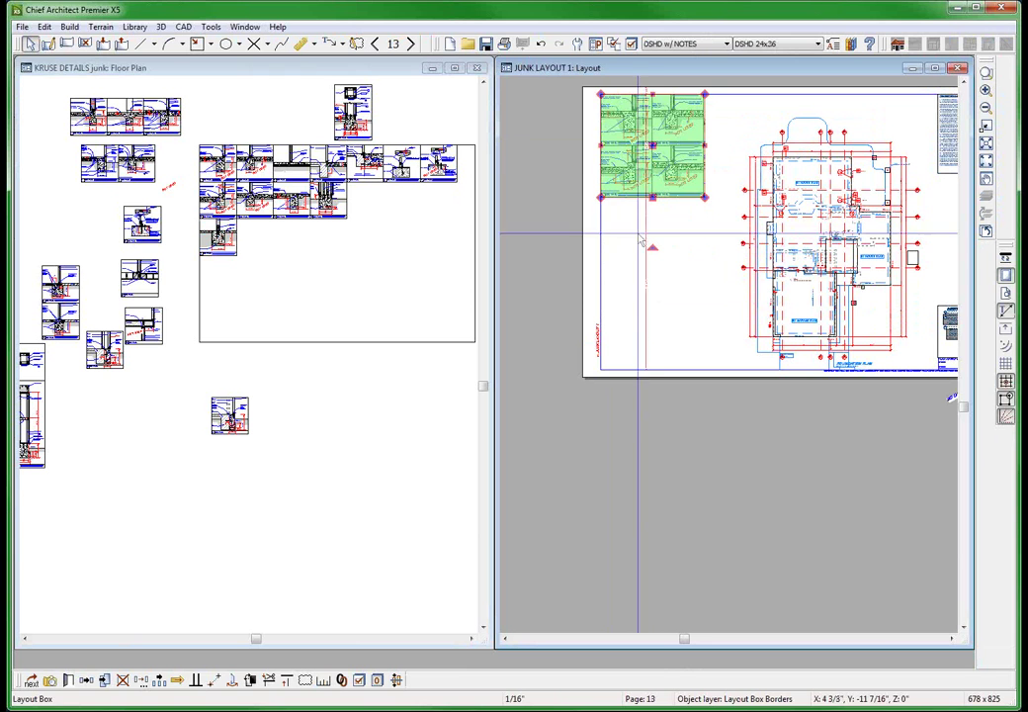
left_click_drag(652, 198, 637, 305)
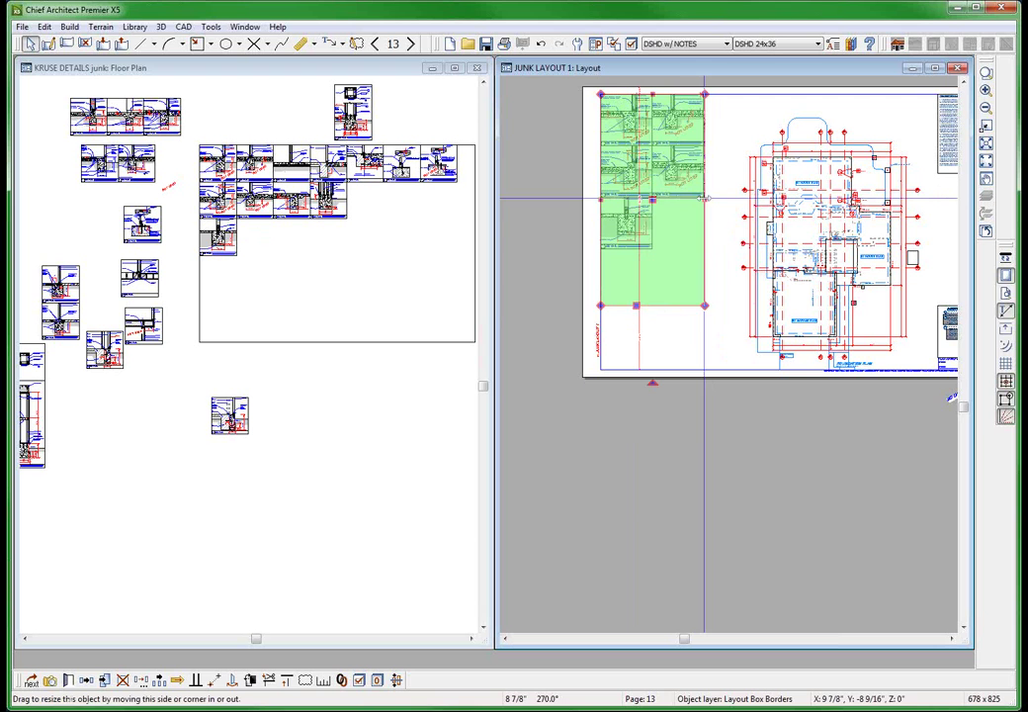
left_click_drag(636, 306, 652, 254)
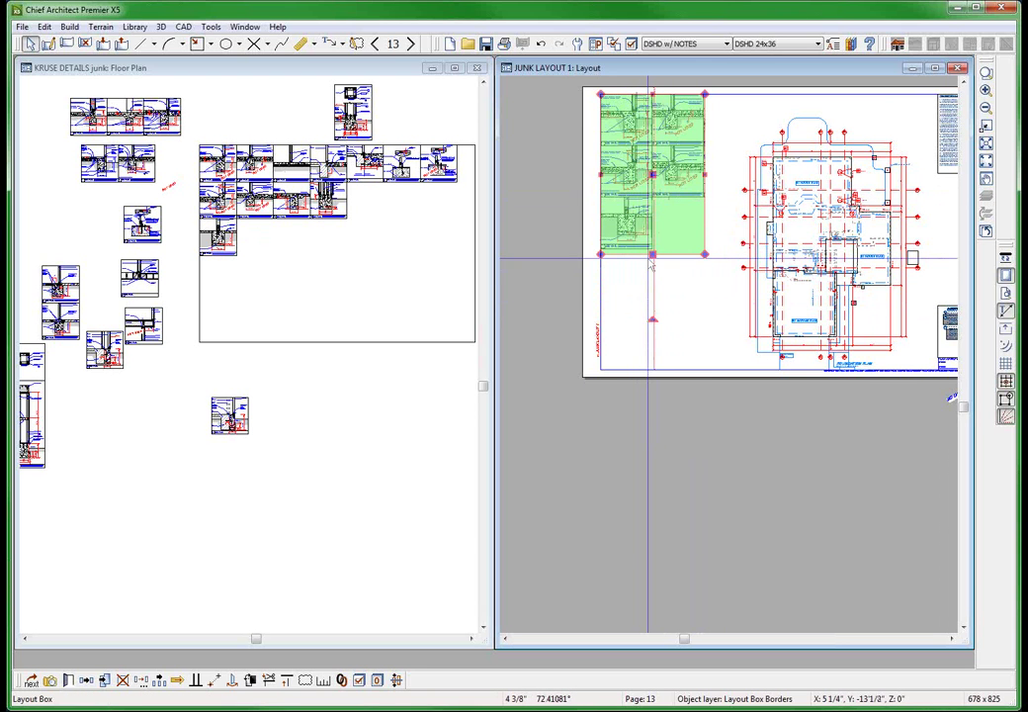
Show floor 1 of the details plan and page 11 of the layout side by side to compare their details.
left_click(372, 272)
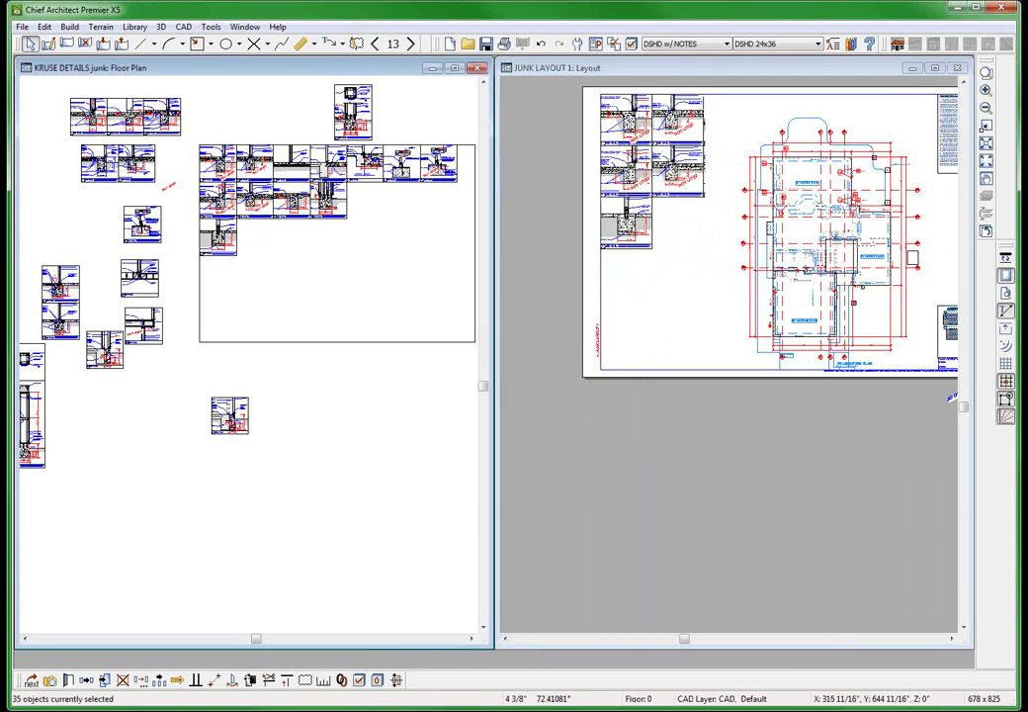
left_click(700, 45)
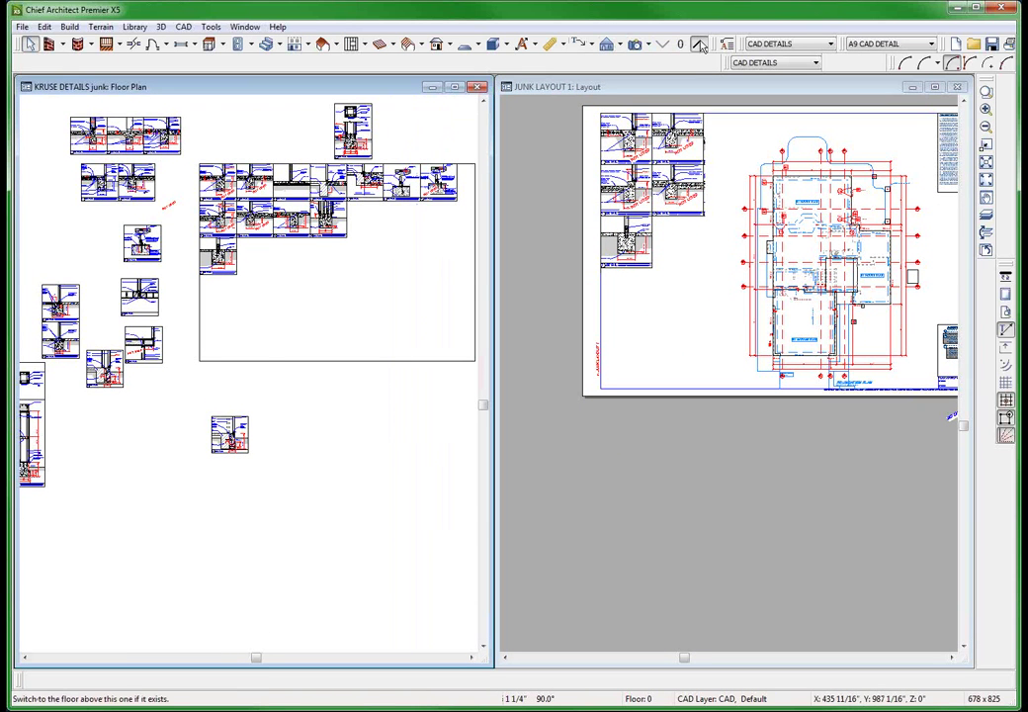
left_click(699, 44)
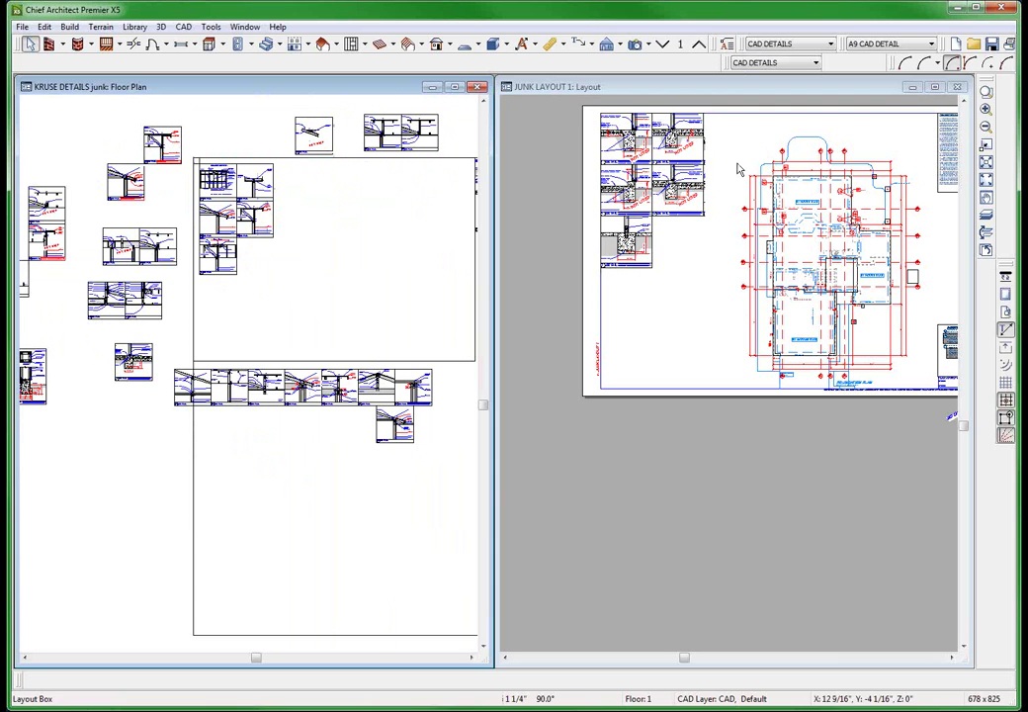
scroll(420, 146, "up", 2)
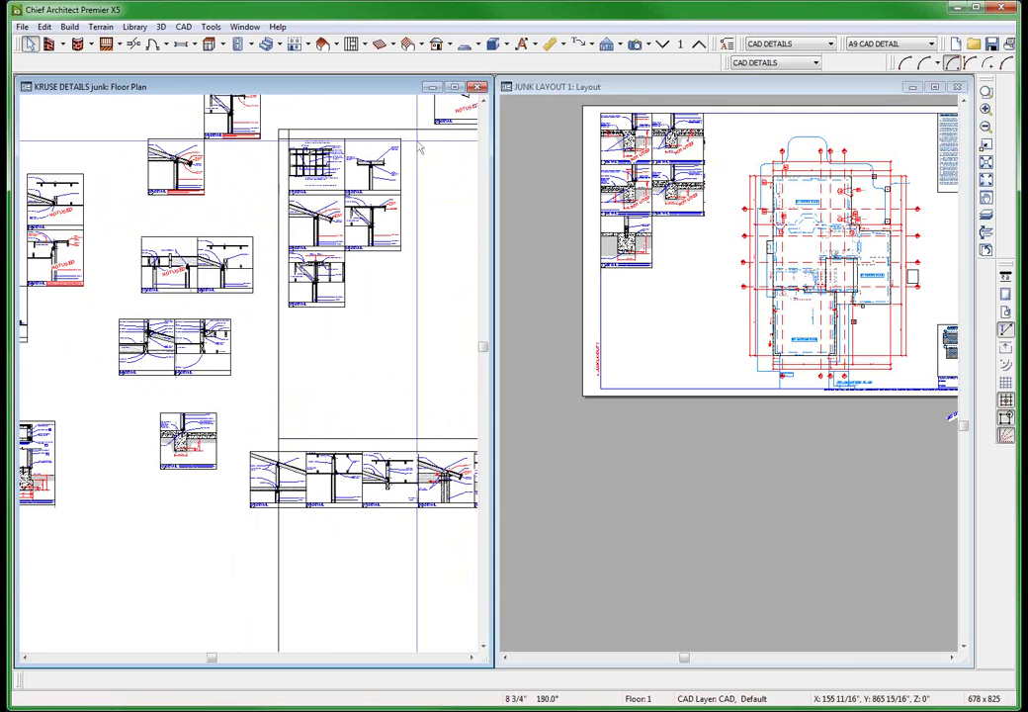
left_click(702, 243)
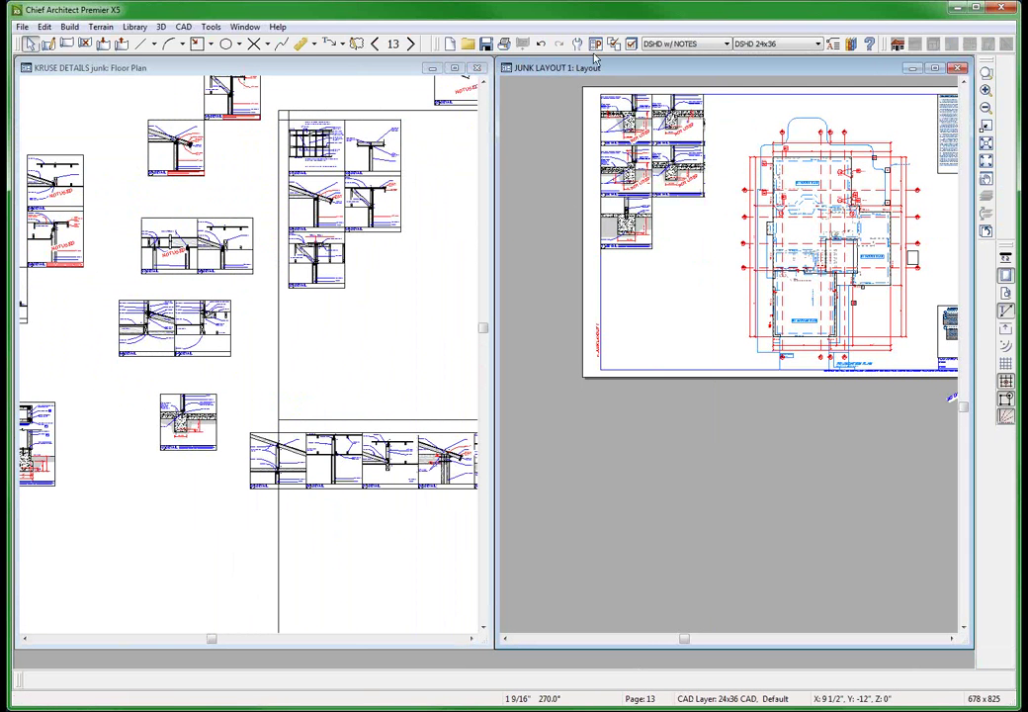
left_click(374, 44)
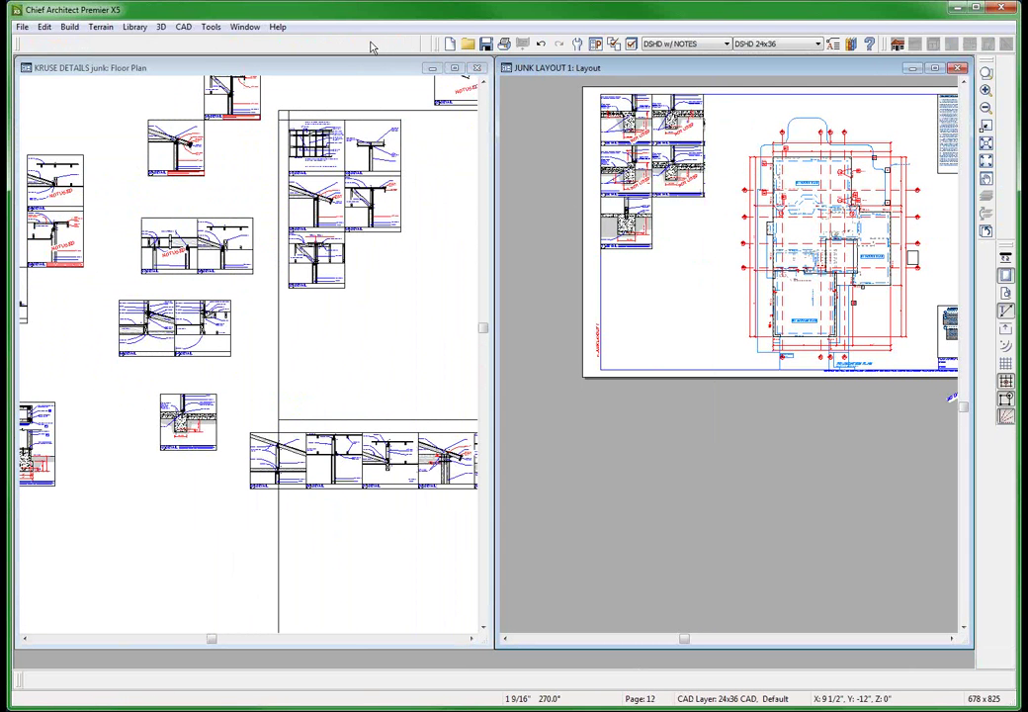
left_click(375, 44)
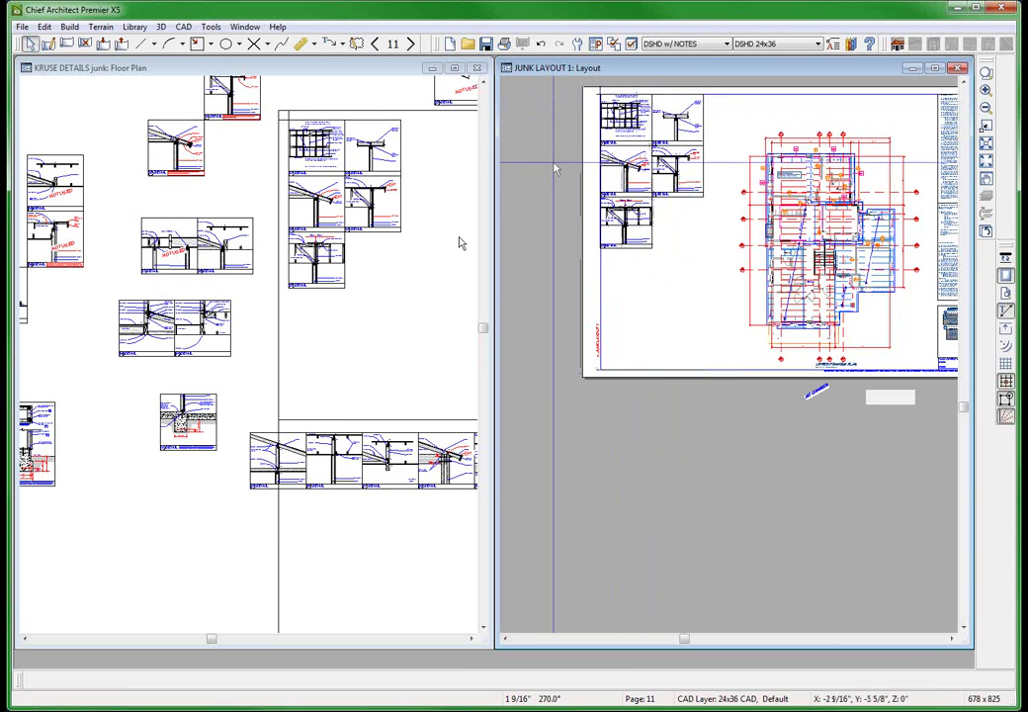
Move the right-hand detail of the pair marked NOT USED into the sheet border beside detail 25, and check it on layout page 11.
left_click(386, 322)
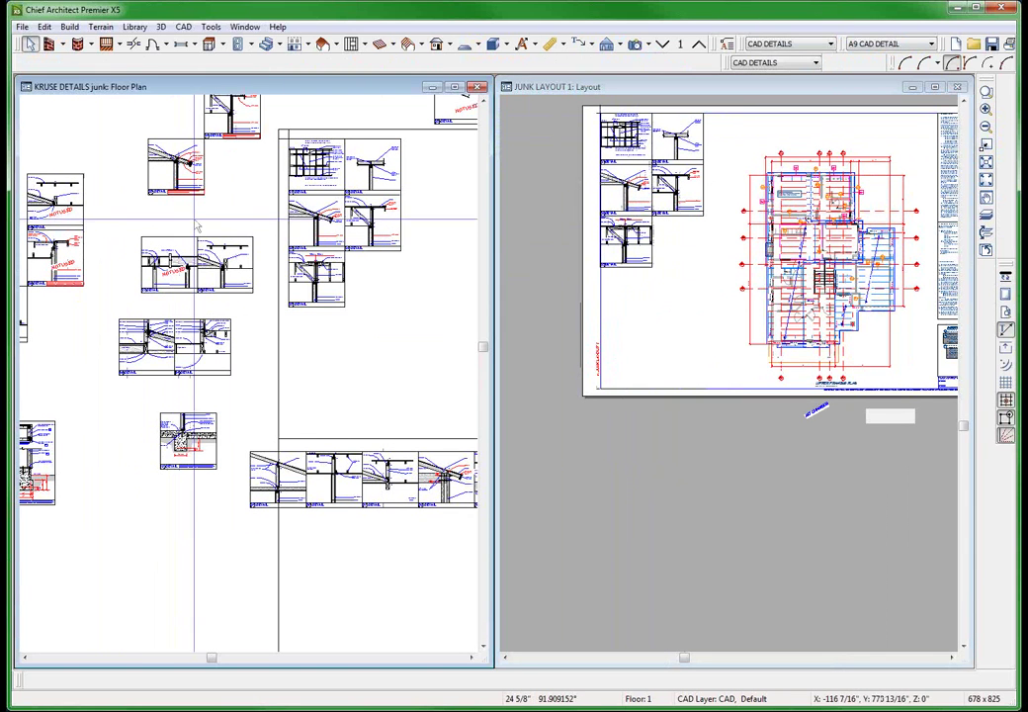
left_click_drag(195, 226, 257, 301)
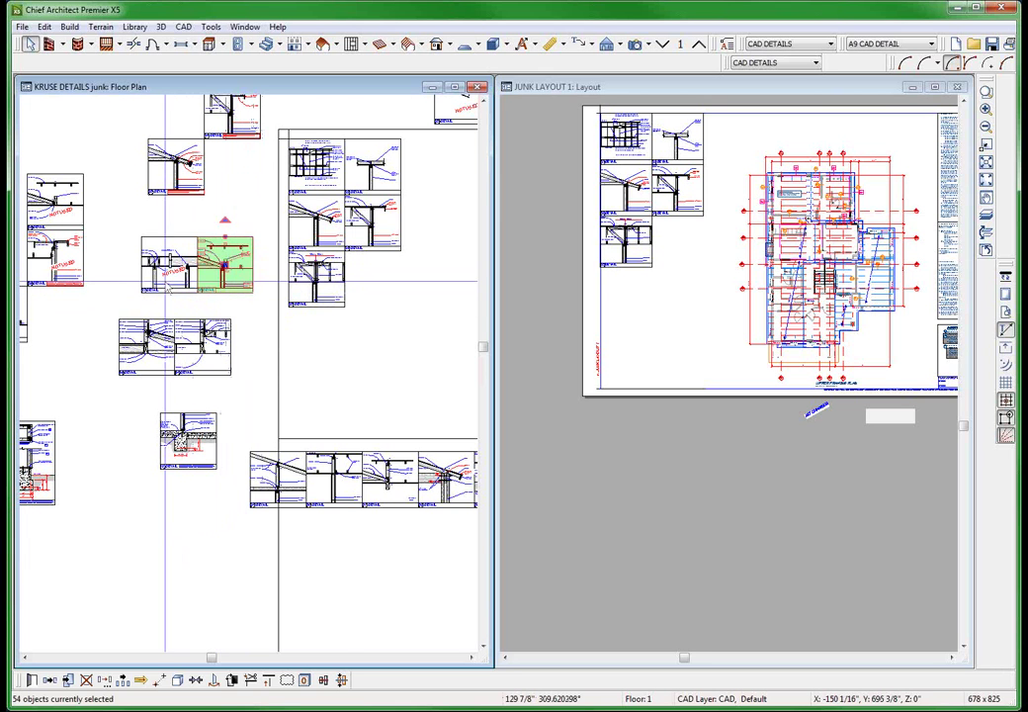
left_click(346, 250)
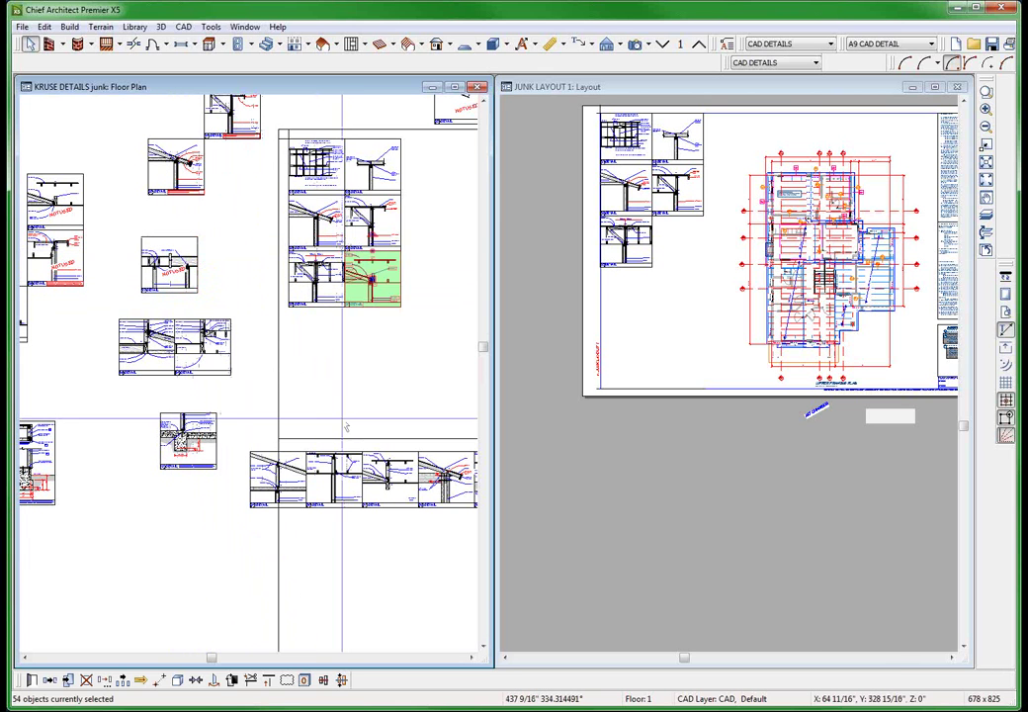
left_click(776, 270)
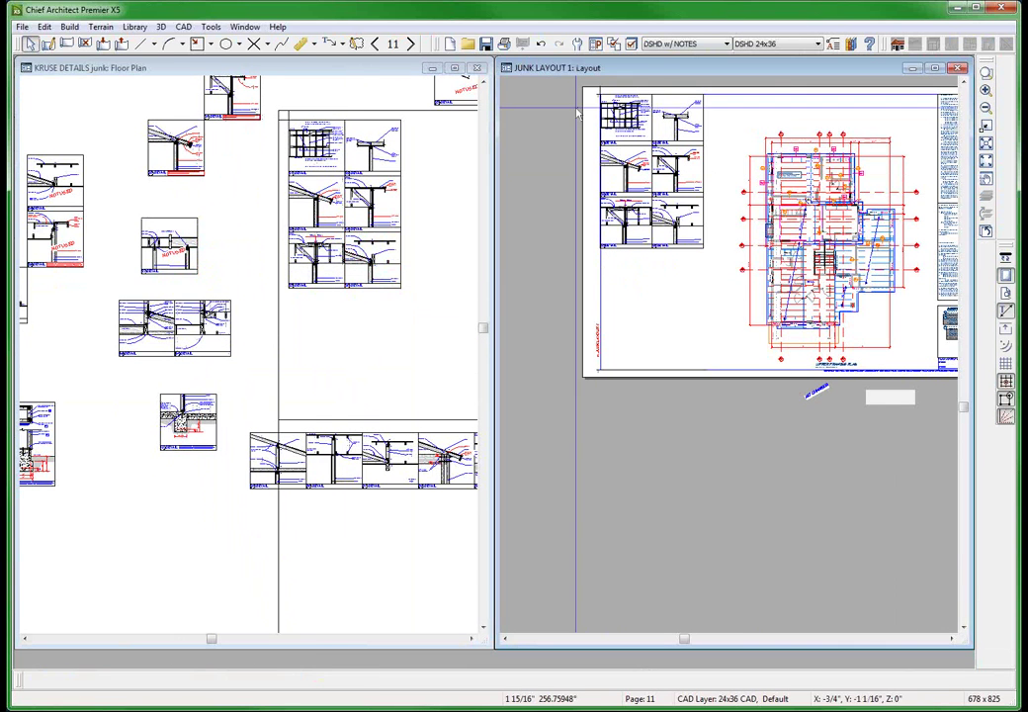
scroll(642, 113, "up", 2)
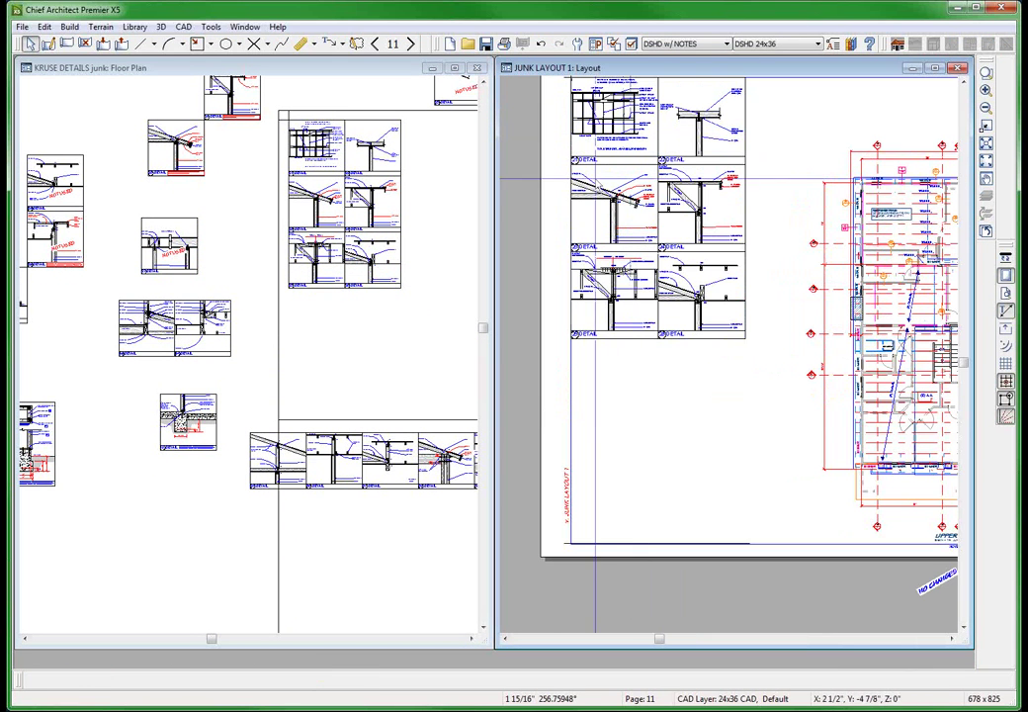
Frame the details 21 to 25 area of the plan and send the current screen to layout page 11.
left_click(375, 170)
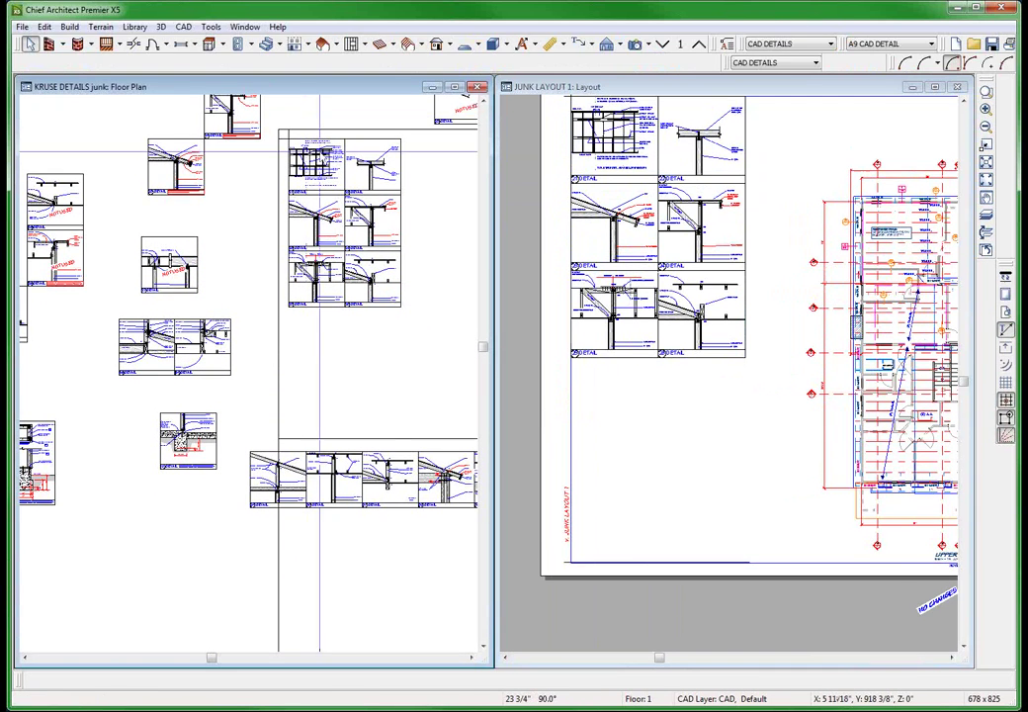
scroll(370, 166, "up", 3)
scroll(211, 240, "down", 1)
scroll(211, 240, "up", 2)
middle_click_drag(371, 198, 148, 230)
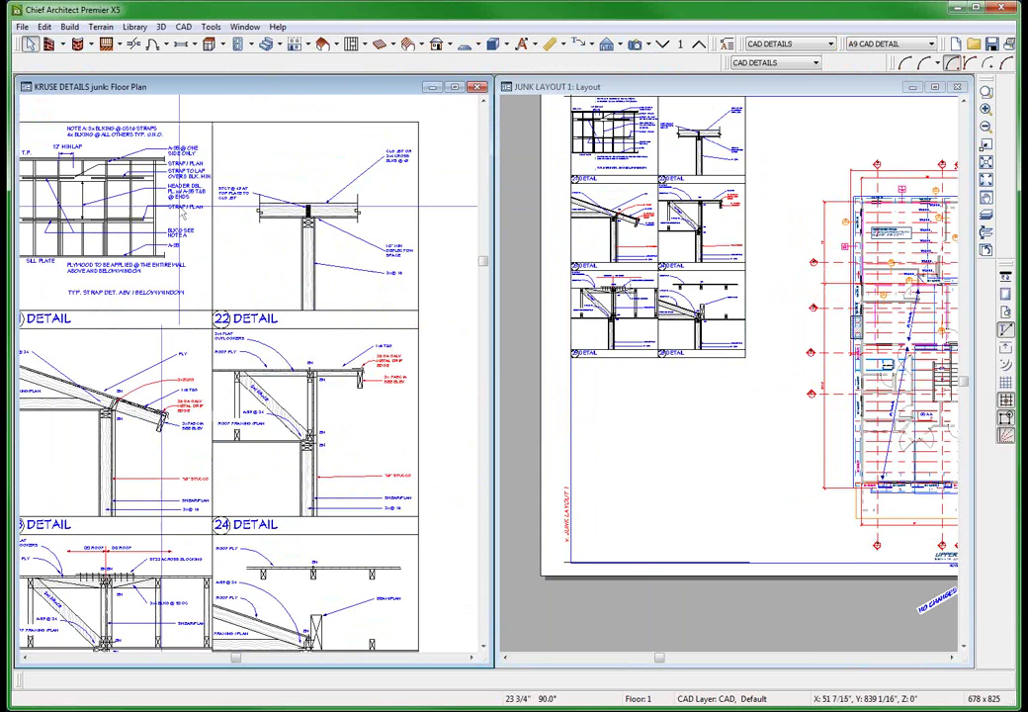
scroll(148, 232, "up", 1)
scroll(325, 220, "down", 1)
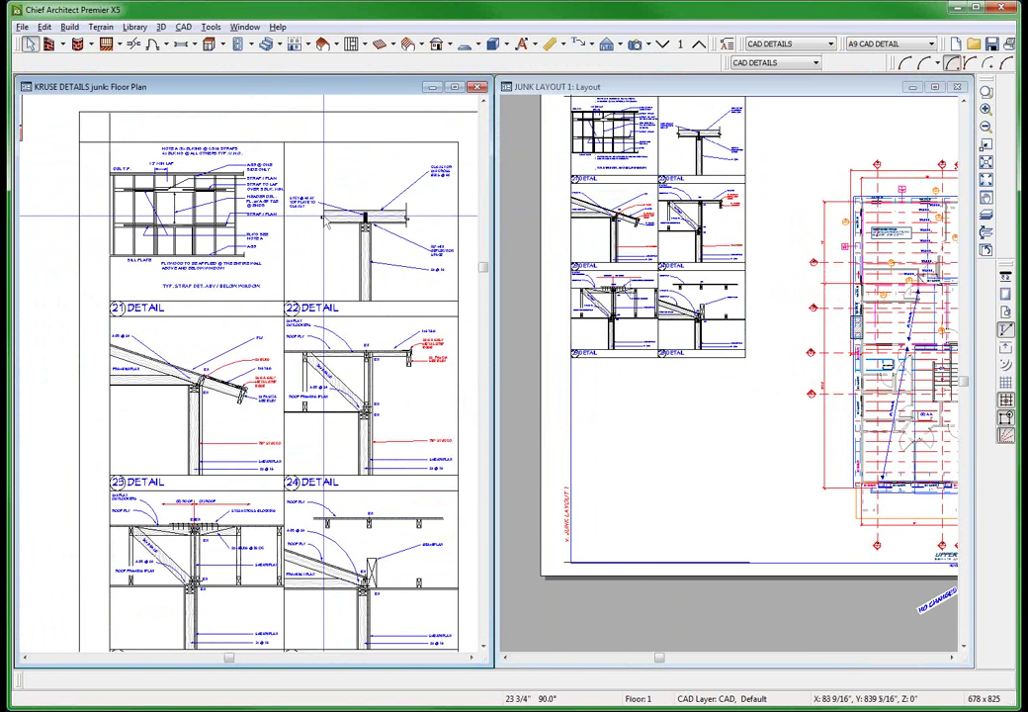
key("l")
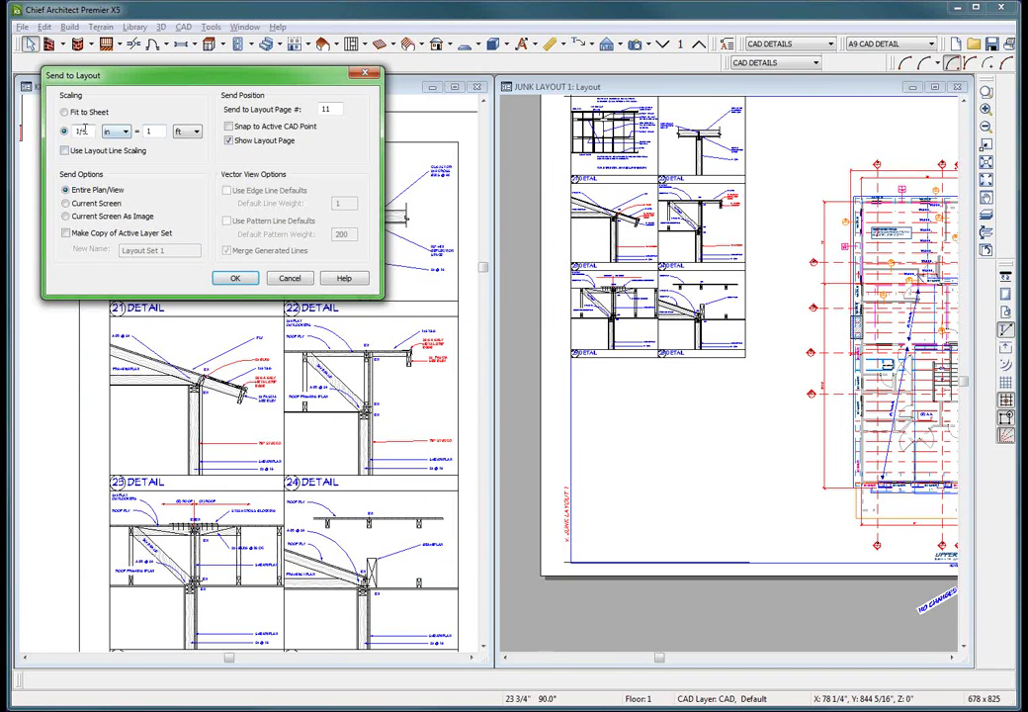
double_click(83, 131)
left_click(64, 206)
left_click(66, 204)
left_click(237, 280)
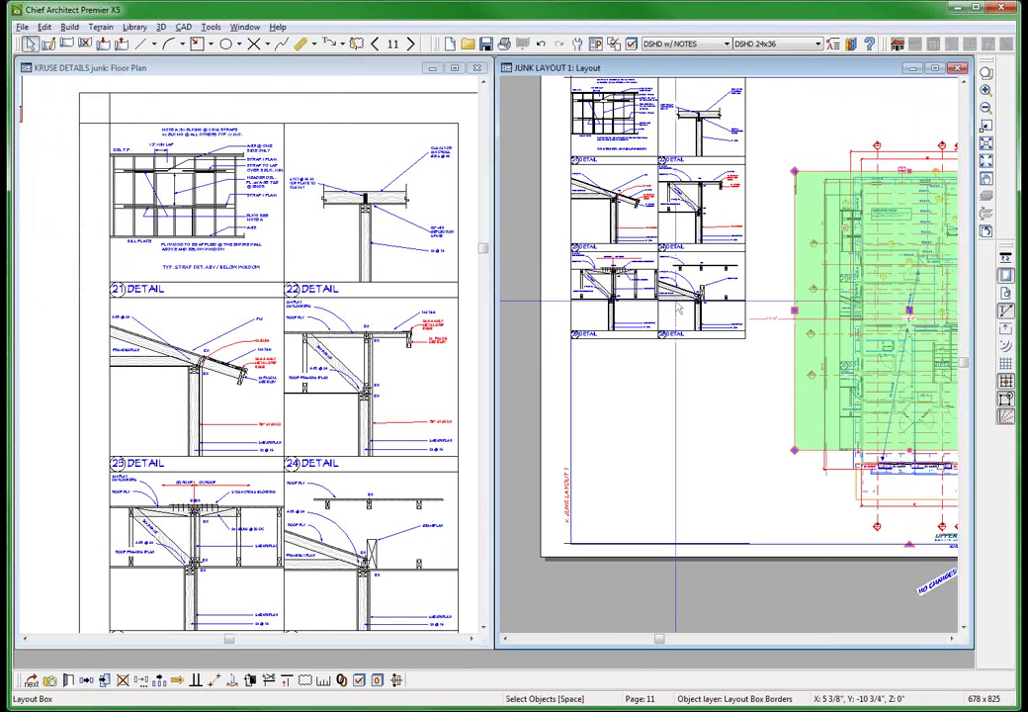
Move the new layout box to the space below the existing details on page 11, and maximize the layout window.
scroll(552, 279, "down", 2)
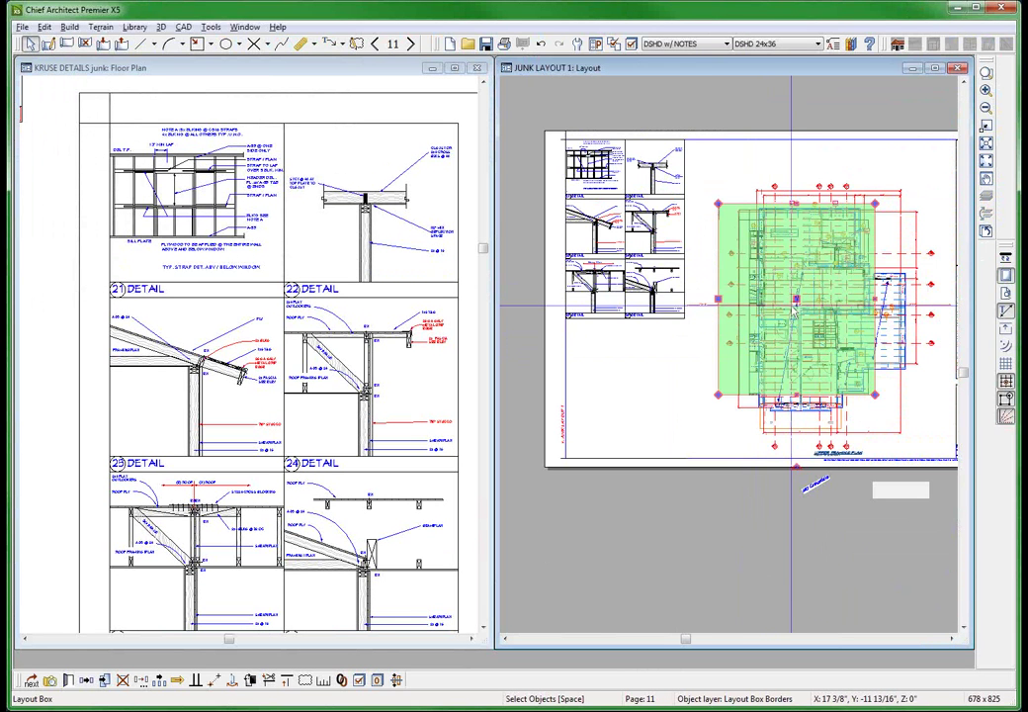
mouse_move(800, 296)
left_mouse_down()
mouse_move(704, 441)
mouse_move(633, 430)
mouse_move(637, 418)
left_mouse_up()
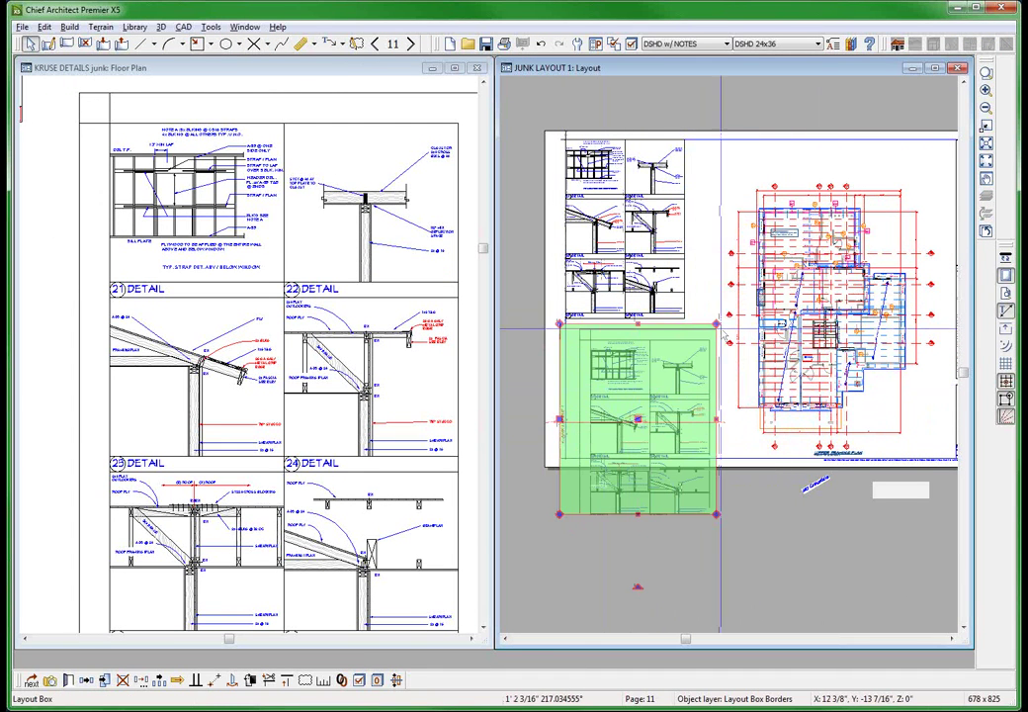
left_click(802, 308)
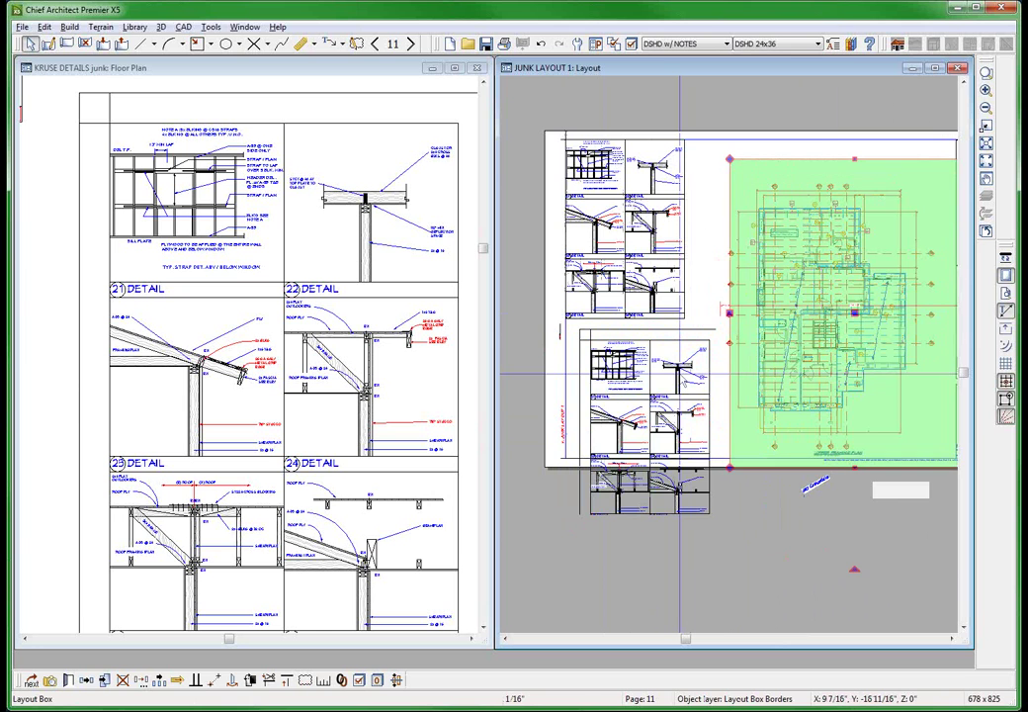
scroll(680, 373, "up", 3)
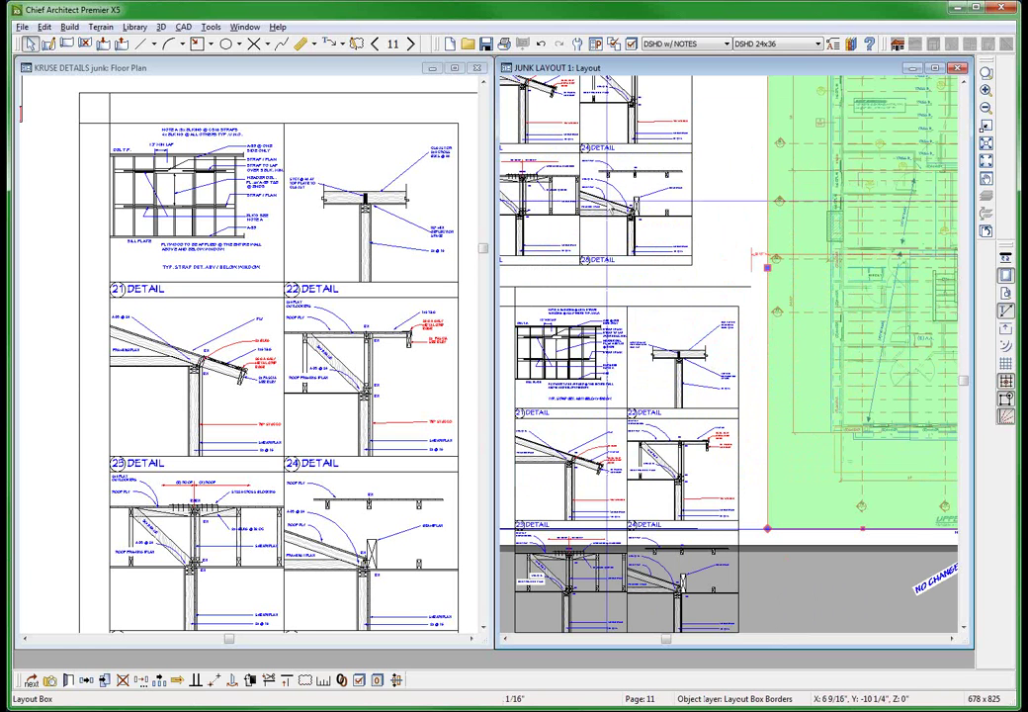
left_click(934, 68)
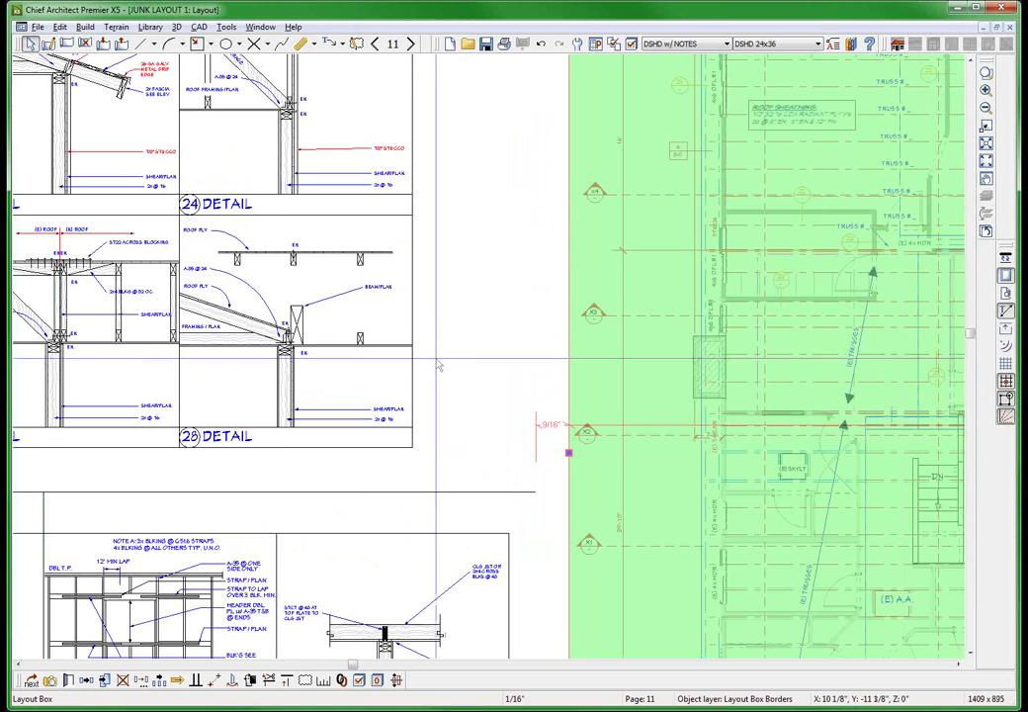
Extend the upper framing plan's layout box slightly toward the details, and turn on the display of line weights.
left_click_drag(568, 452, 542, 461)
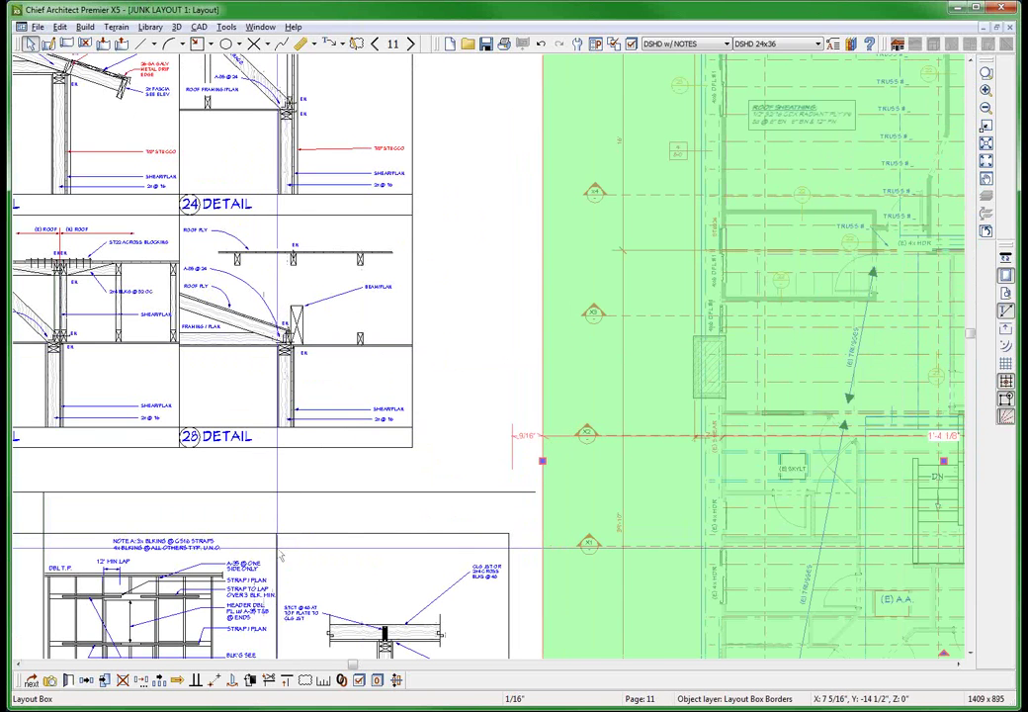
scroll(281, 556, "down", 1)
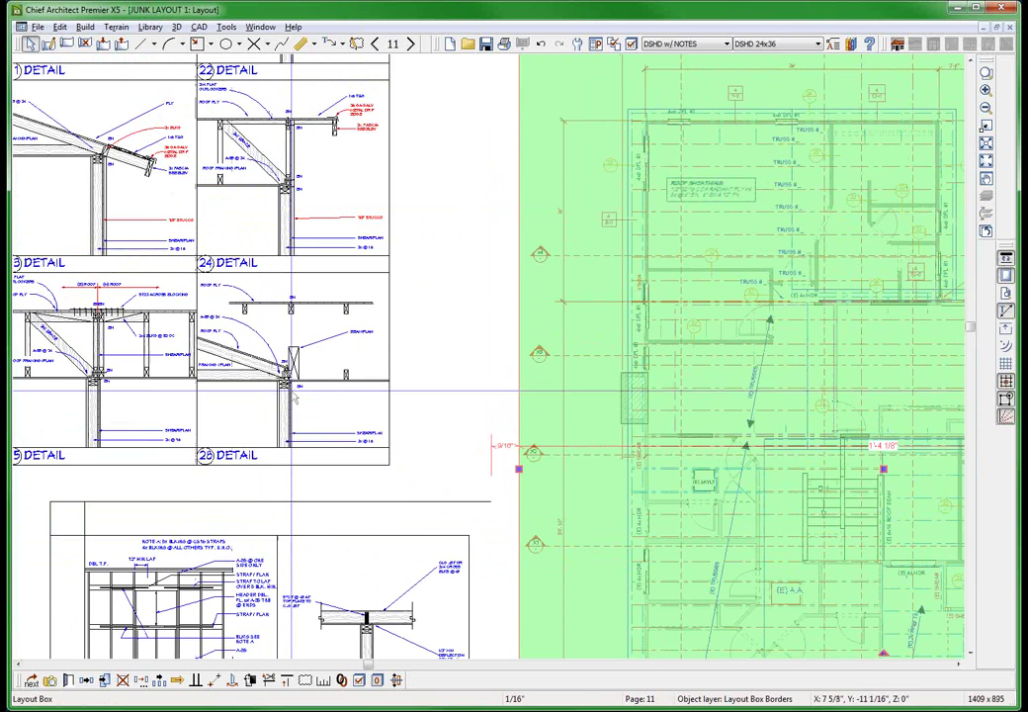
left_click(354, 338)
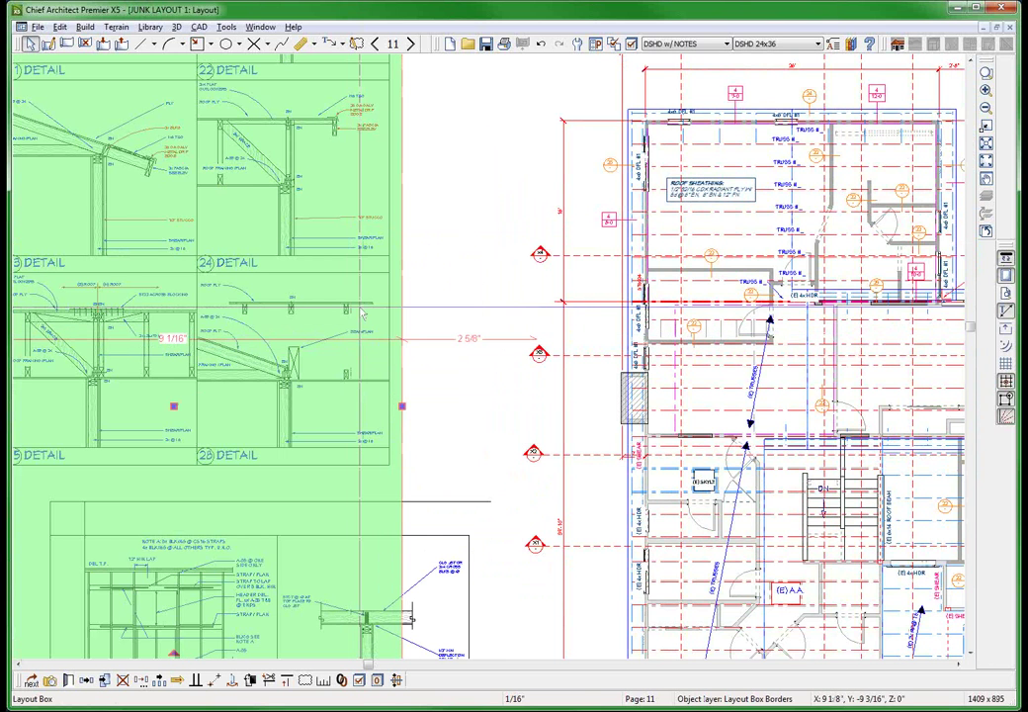
scroll(348, 410, "up", 4)
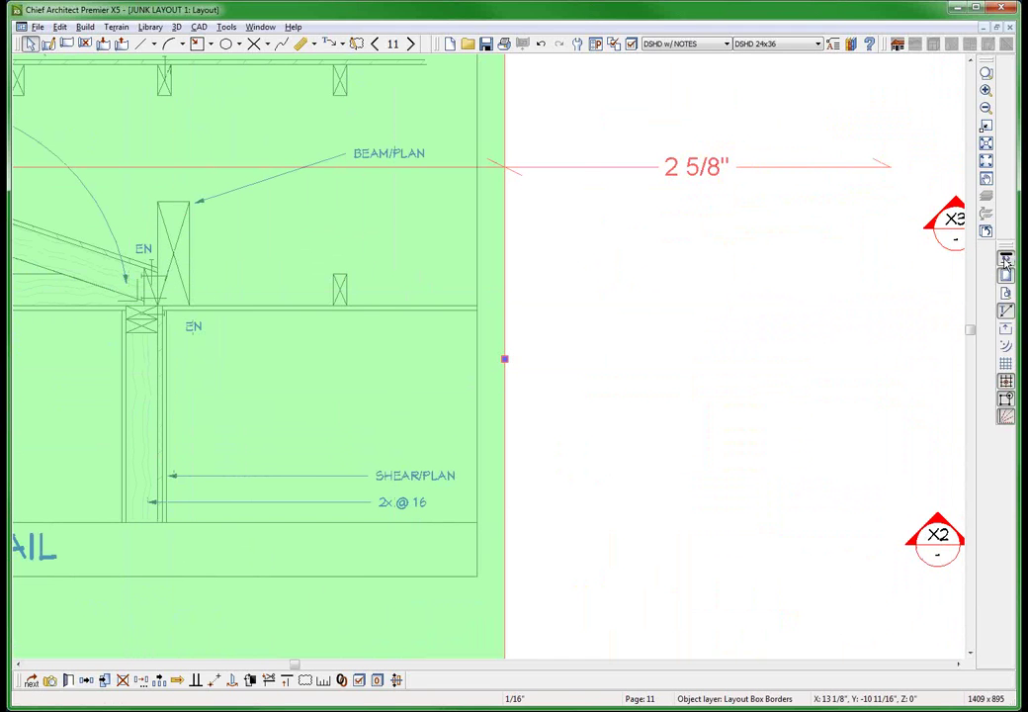
left_click(1005, 259)
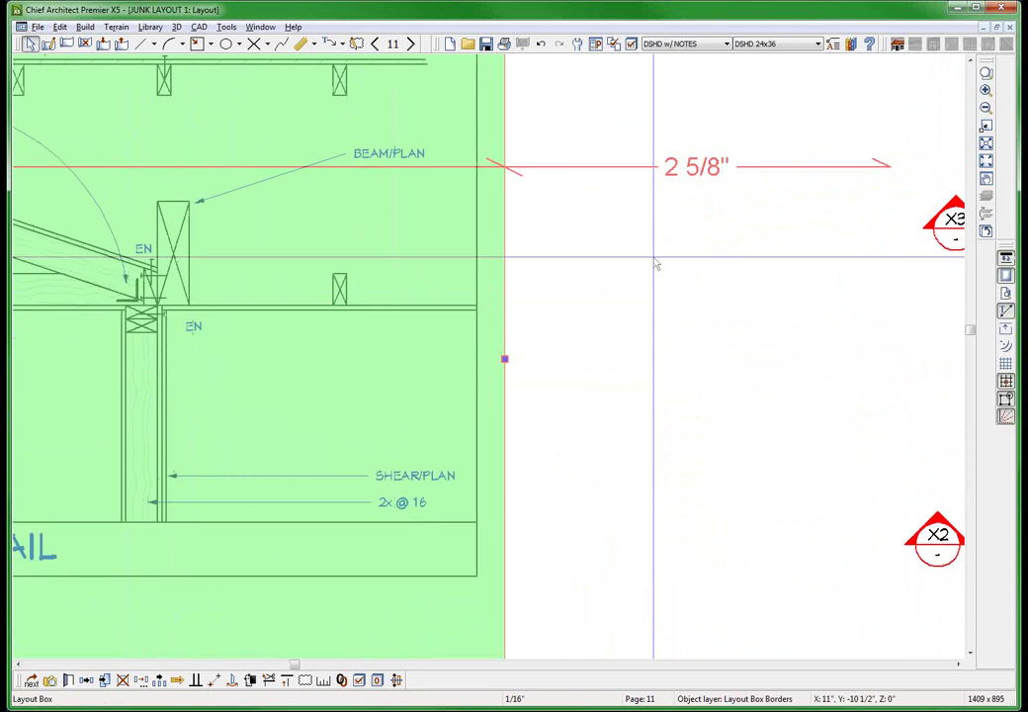
scroll(641, 212, "down", 1)
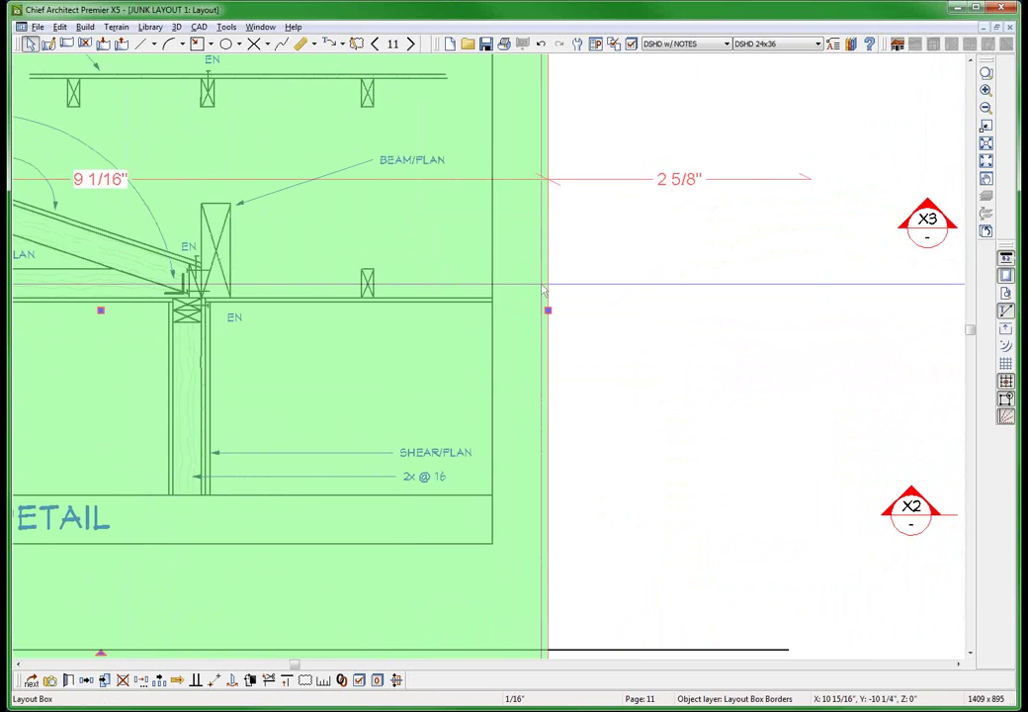
Crop the new layout box on all sides so that it frames only detail 22.
scroll(542, 291, "down", 2)
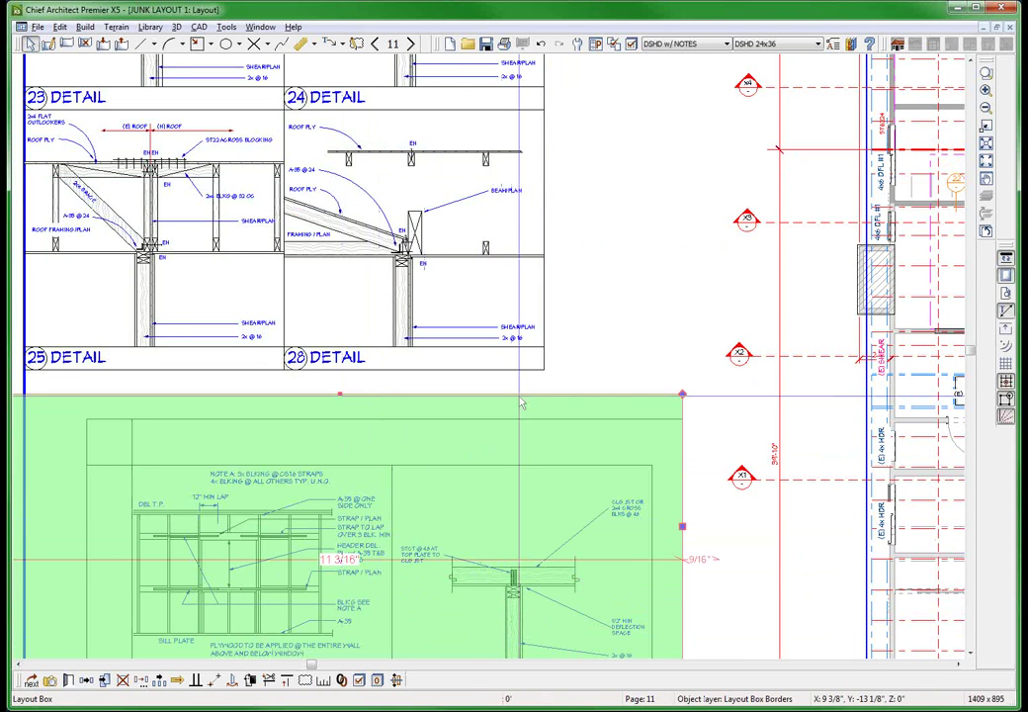
scroll(512, 425, "down", 3)
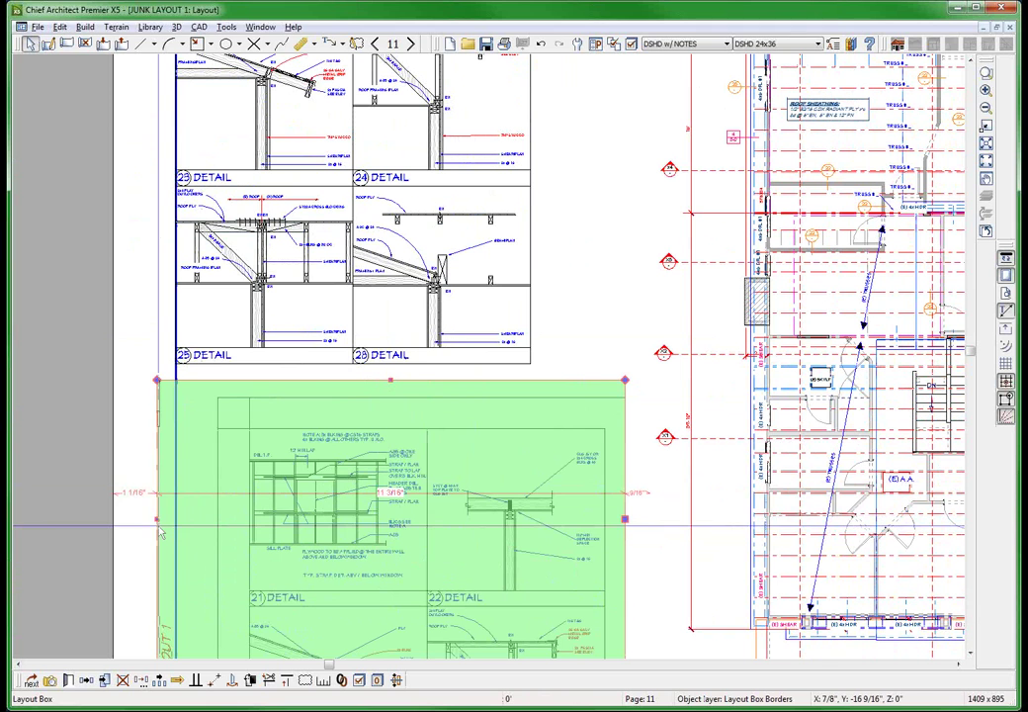
left_click_drag(157, 519, 426, 515)
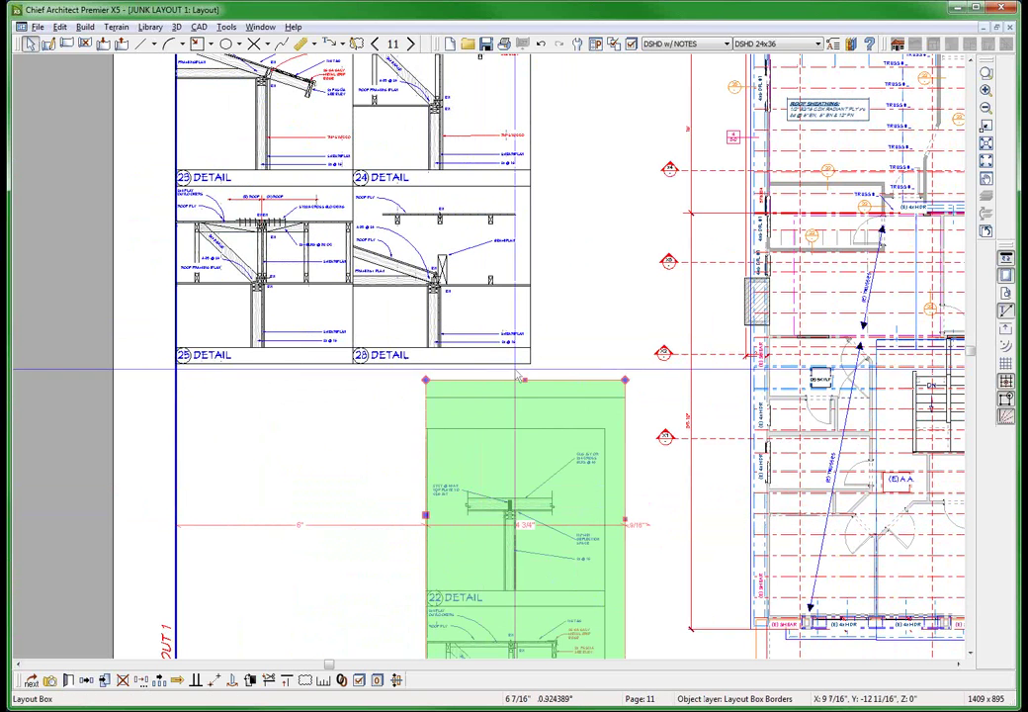
left_click_drag(525, 380, 552, 427)
scroll(495, 360, "down", 2)
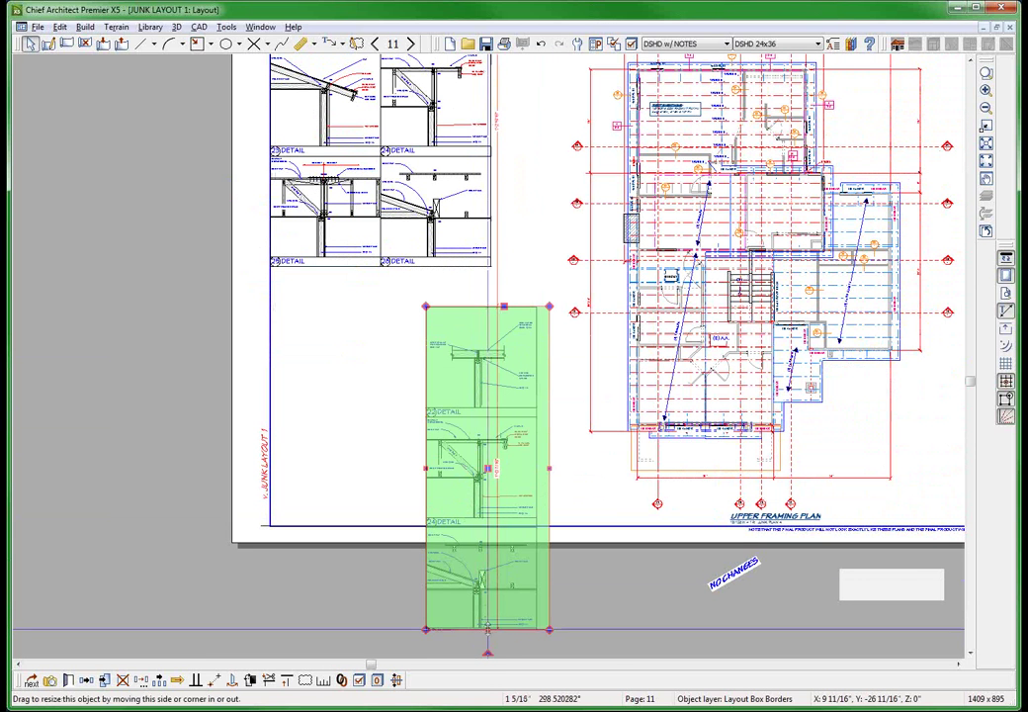
left_click_drag(488, 629, 454, 422)
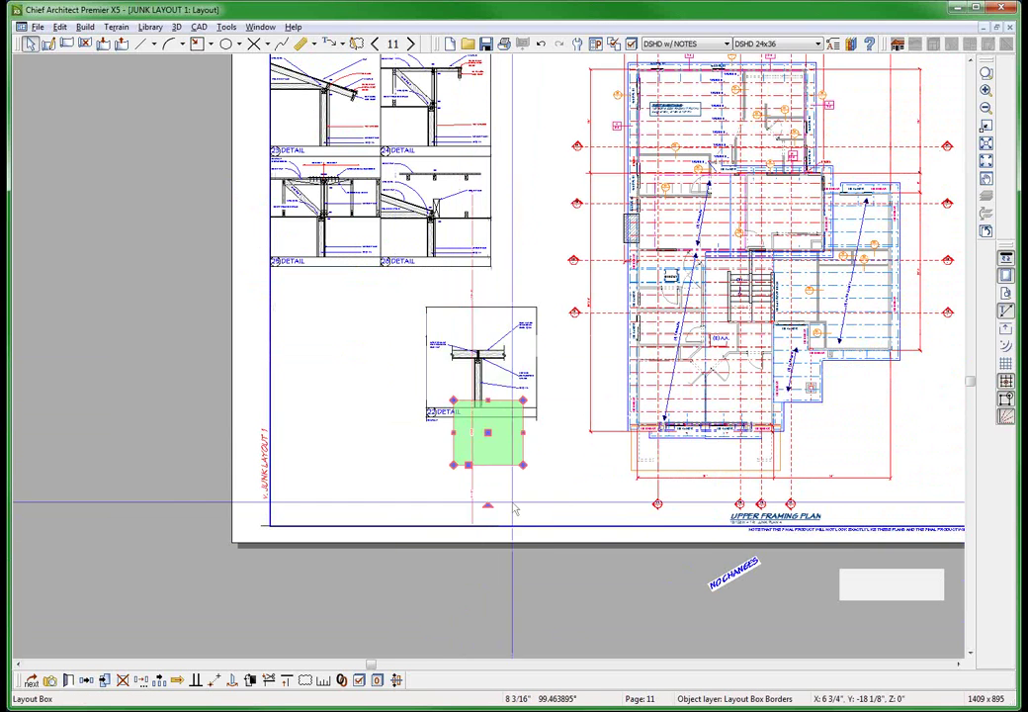
Move the cropped layout box into the first row of details, directly beside the original detail 22, and deselect it.
scroll(499, 435, "down", 3)
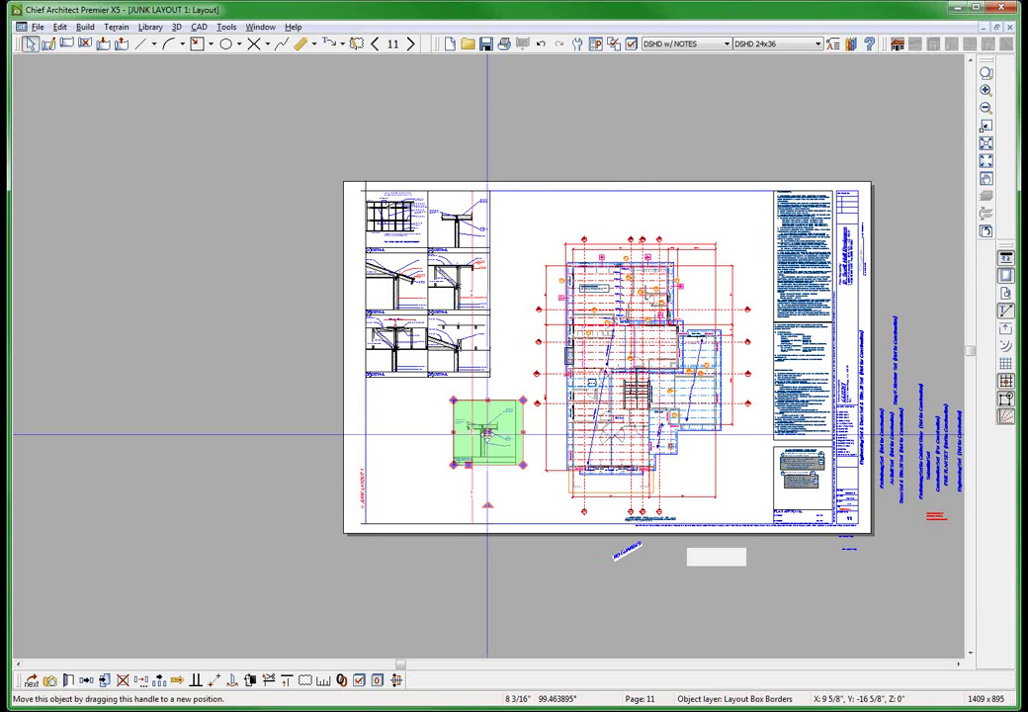
left_click_drag(487, 436, 526, 225)
scroll(503, 226, "up", 5)
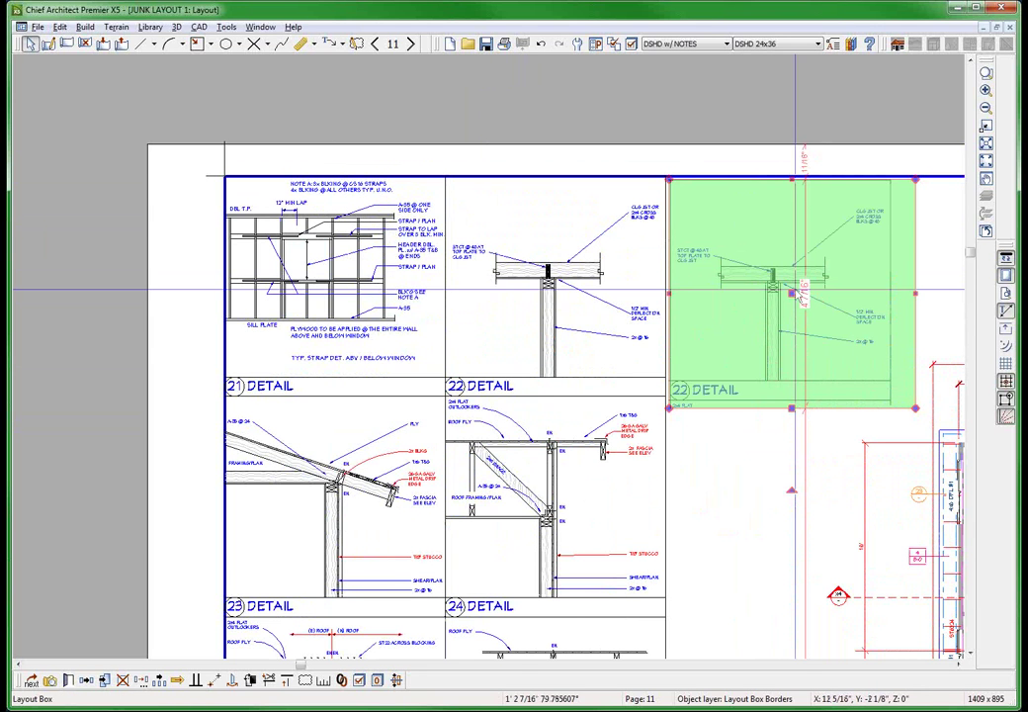
scroll(796, 289, "up", 2)
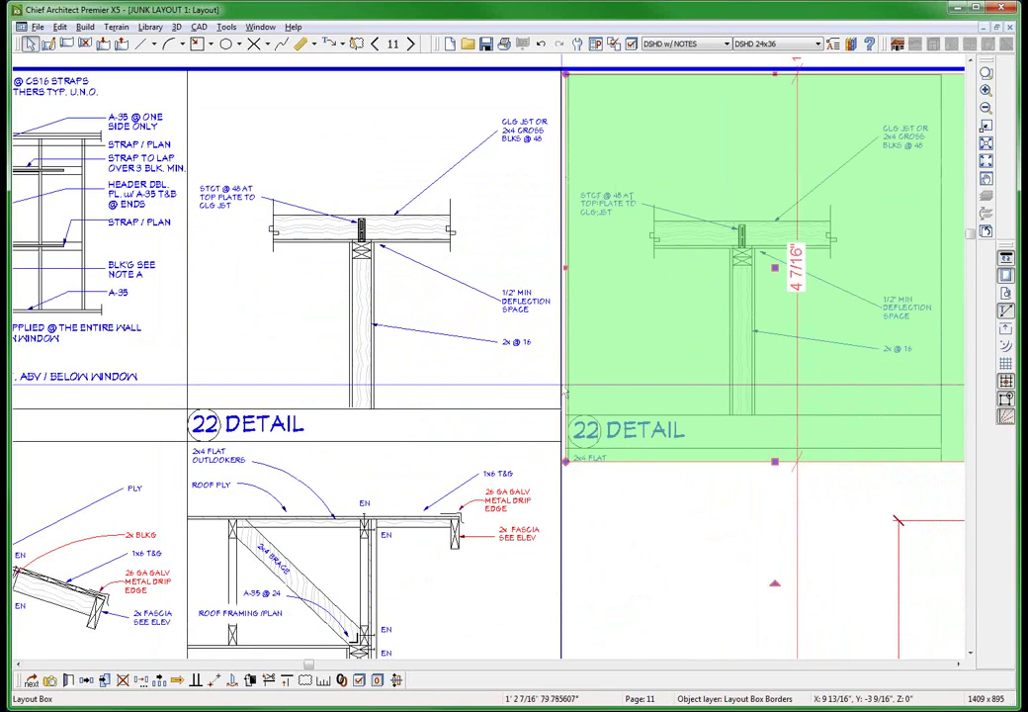
scroll(565, 398, "up", 3)
left_click(675, 541)
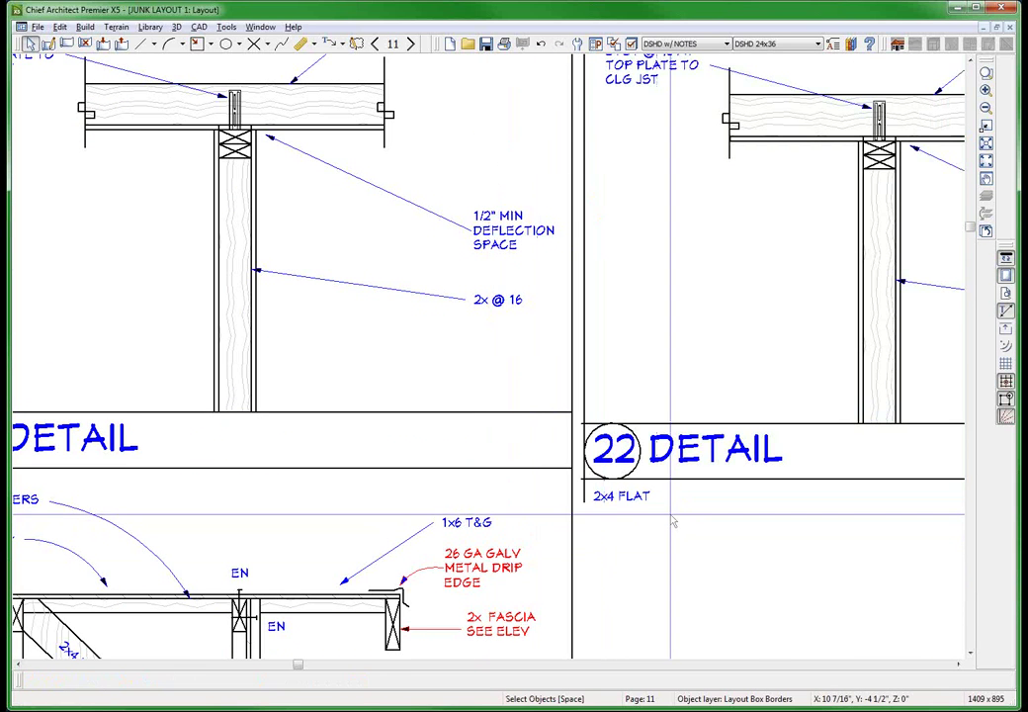
Compare the two views of detail 22 on the layout page, and tile the layout and details plan windows side by side.
scroll(663, 509, "down", 2)
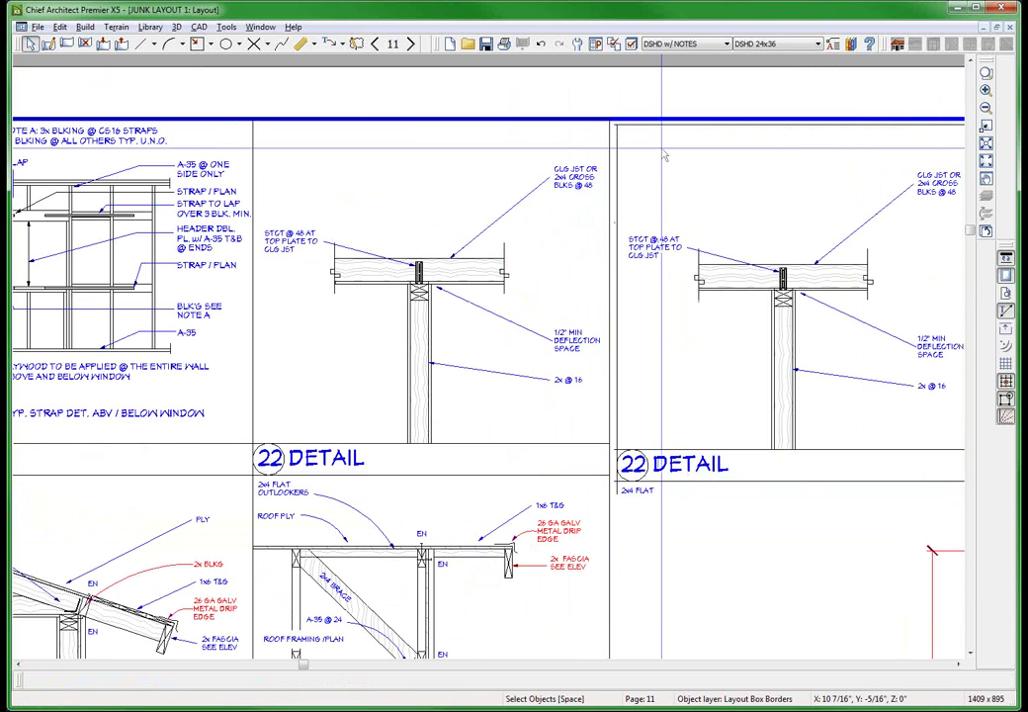
scroll(694, 272, "up", 3)
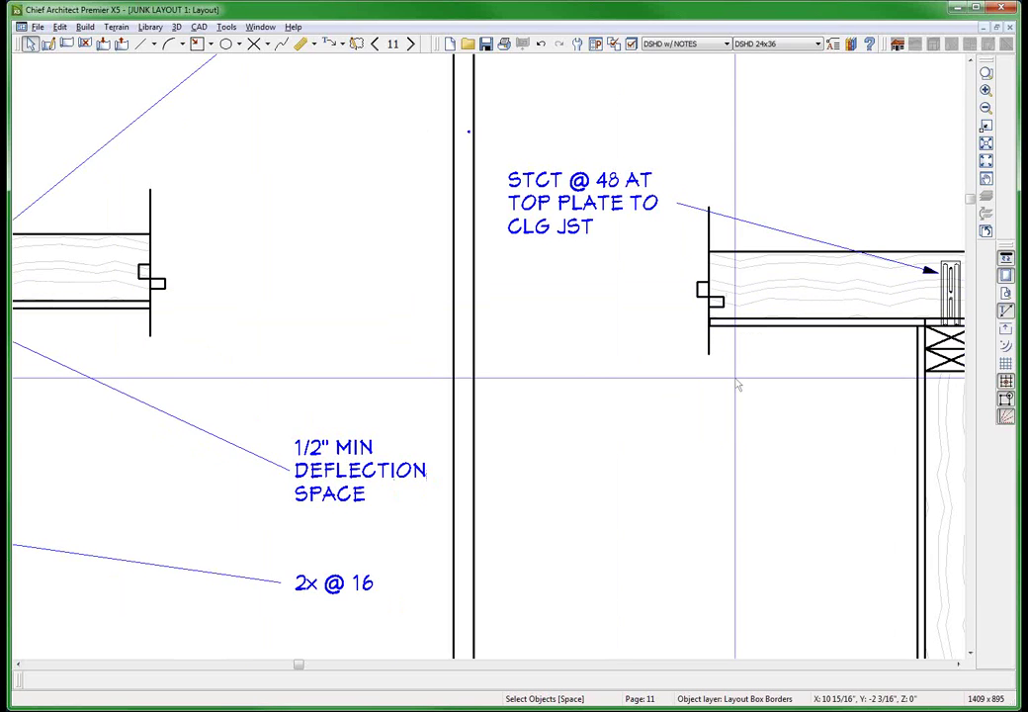
scroll(736, 386, "down", 1)
scroll(739, 382, "down", 3)
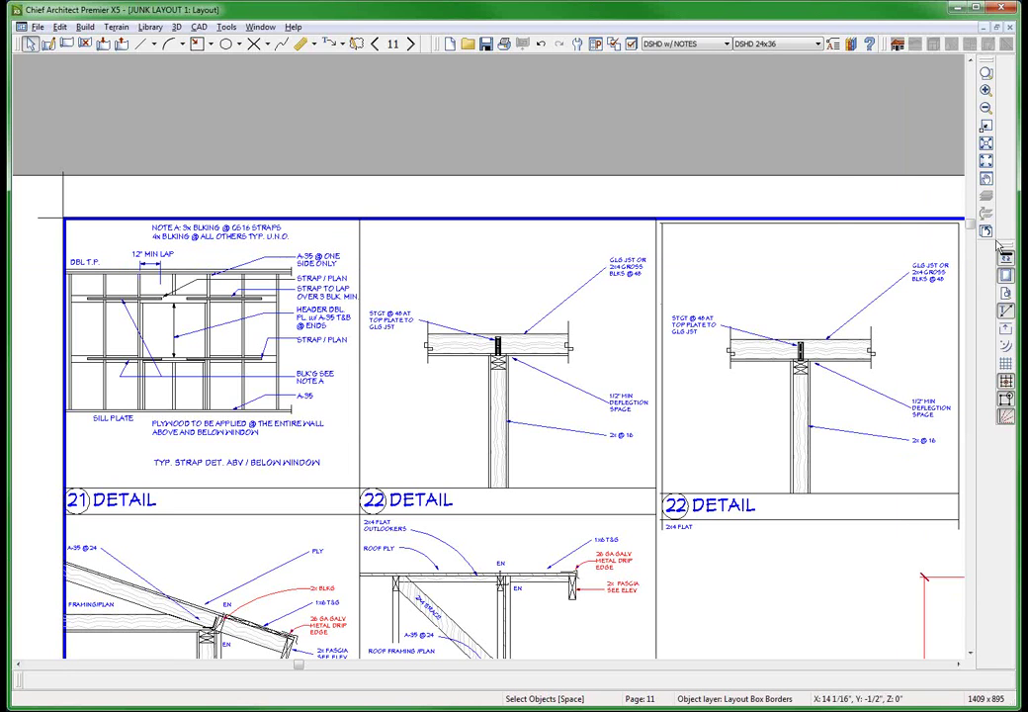
scroll(817, 262, "up", 2)
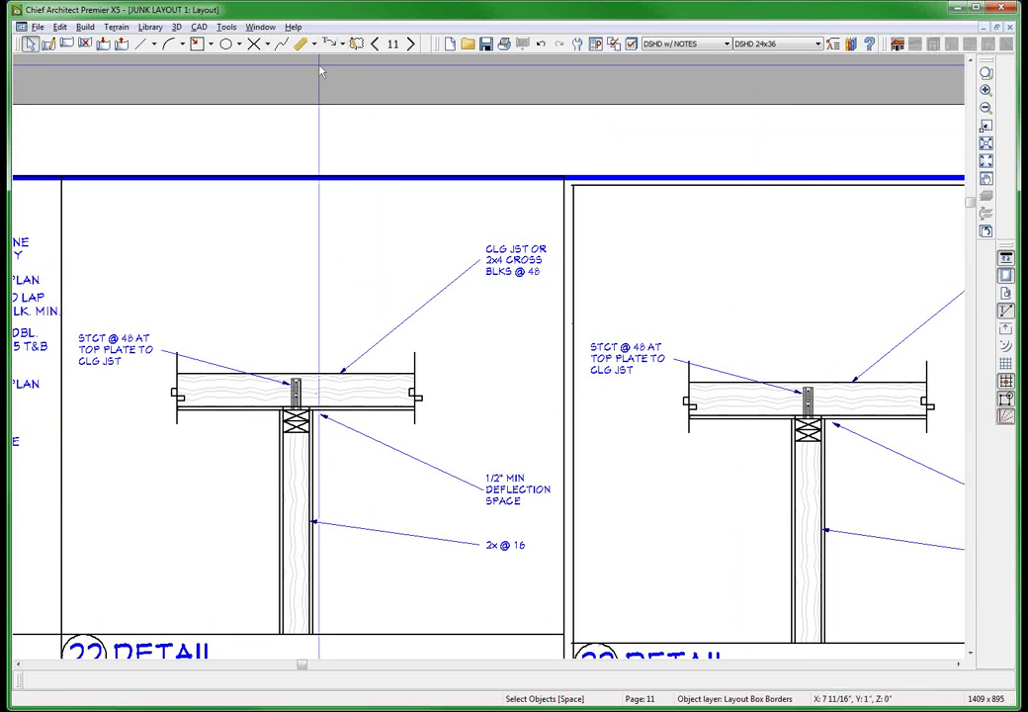
key("alt+w")
key("v")
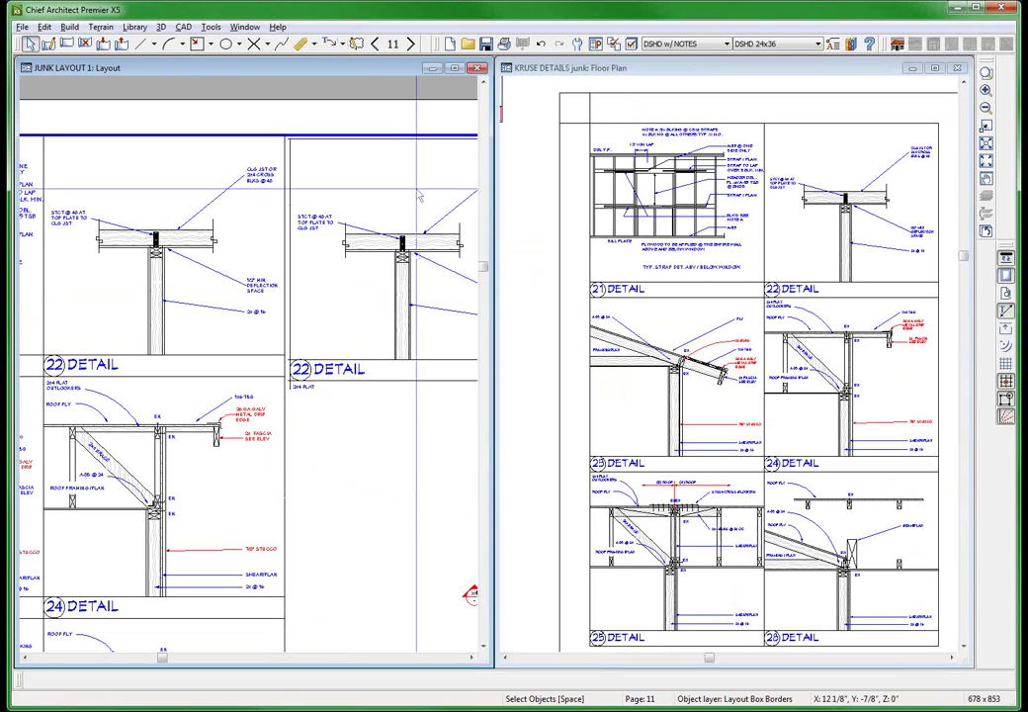
Send the current screen view of detail 22 from the details plan to layout page 11 at a scale of .75 in = 1 ft.
left_click(791, 243)
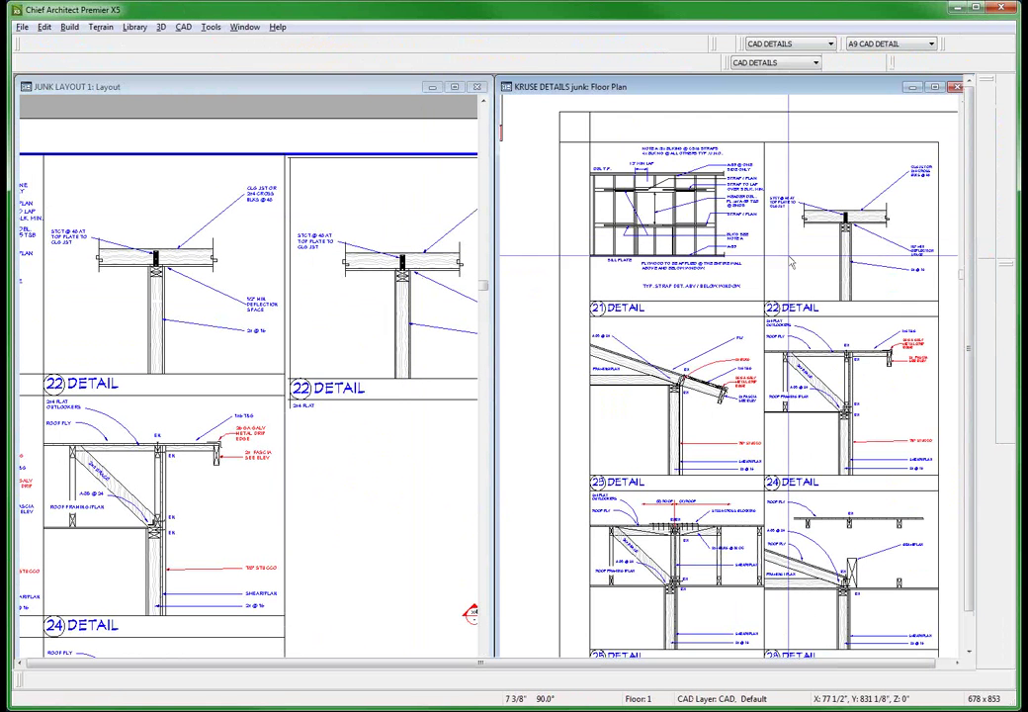
scroll(591, 346, "down", 2)
scroll(848, 224, "up", 4)
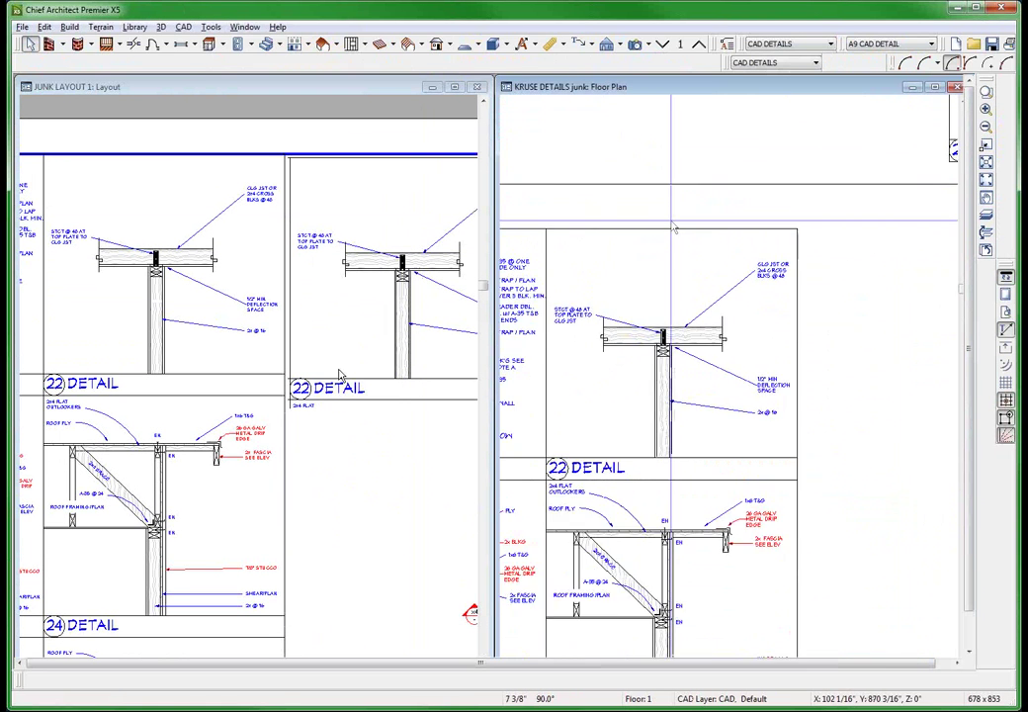
scroll(338, 372, "up", 2)
scroll(860, 309, "up", 1)
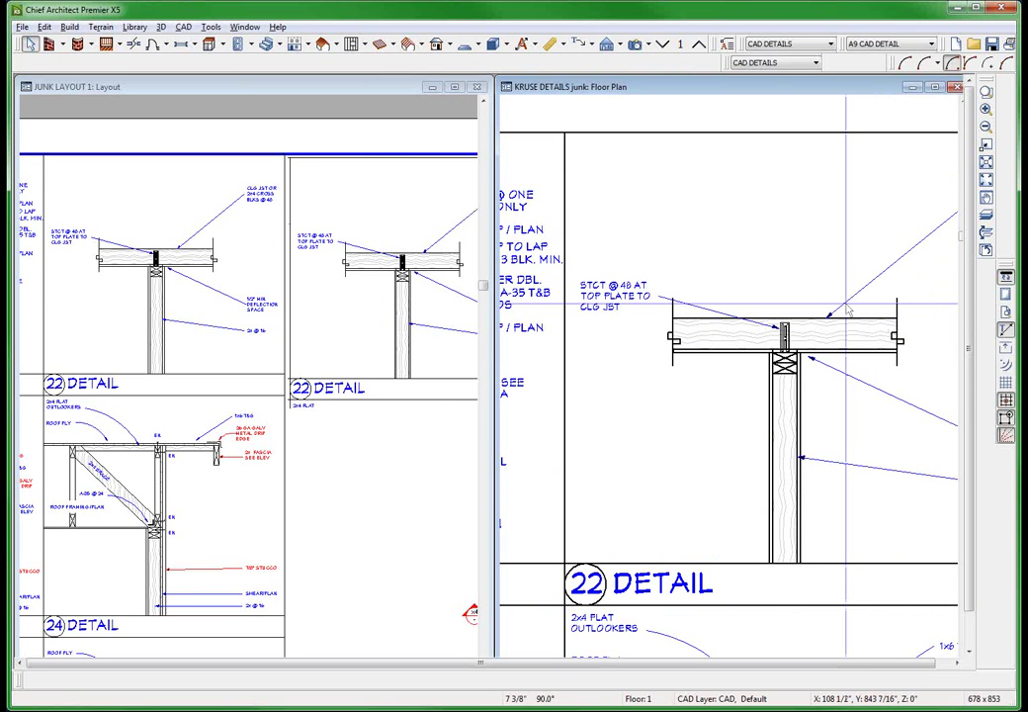
key("ctrl+l")
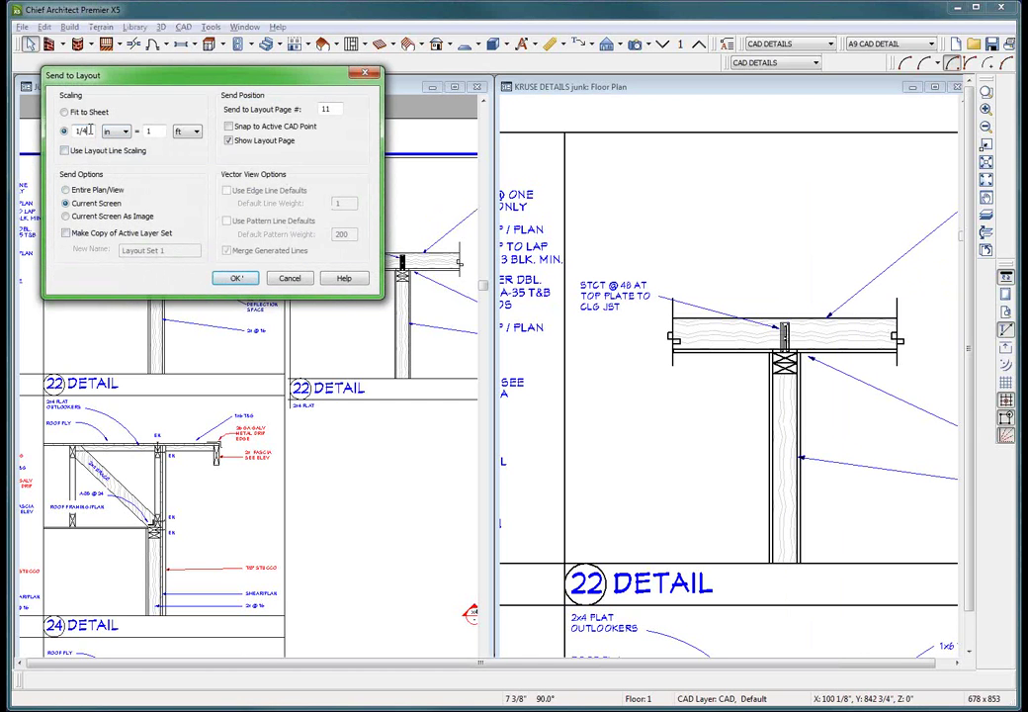
left_click_drag(90, 130, 44, 119)
type(".75")
key("Return")
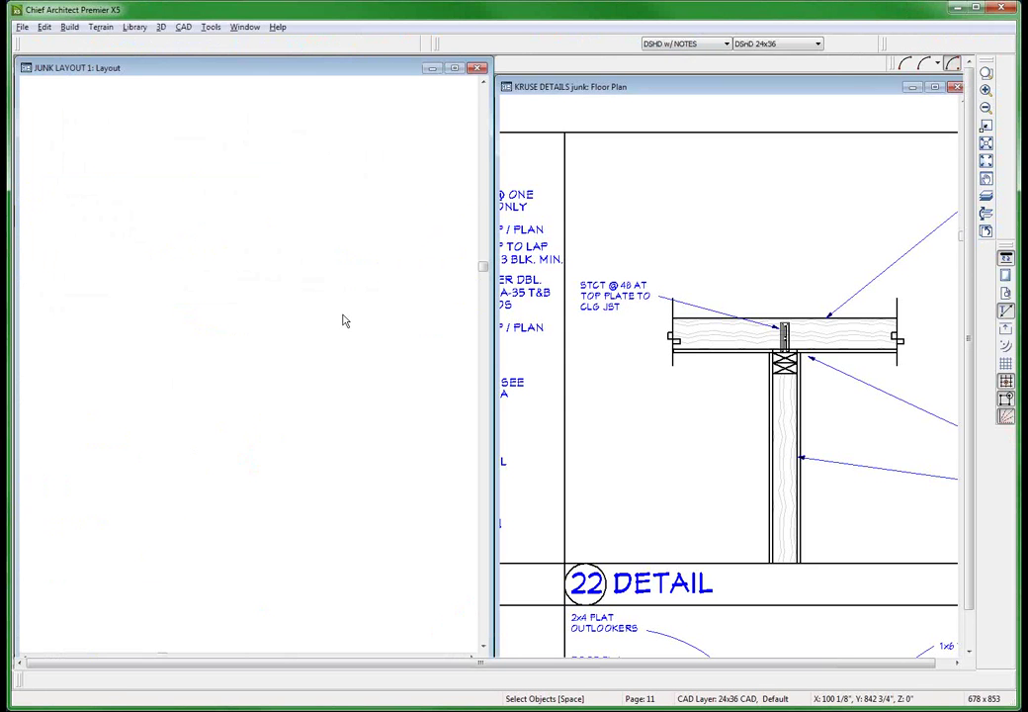
Move the newly sent layout box up into the first row of details, beside the cropped copy of detail 22.
scroll(336, 315, "down", 1)
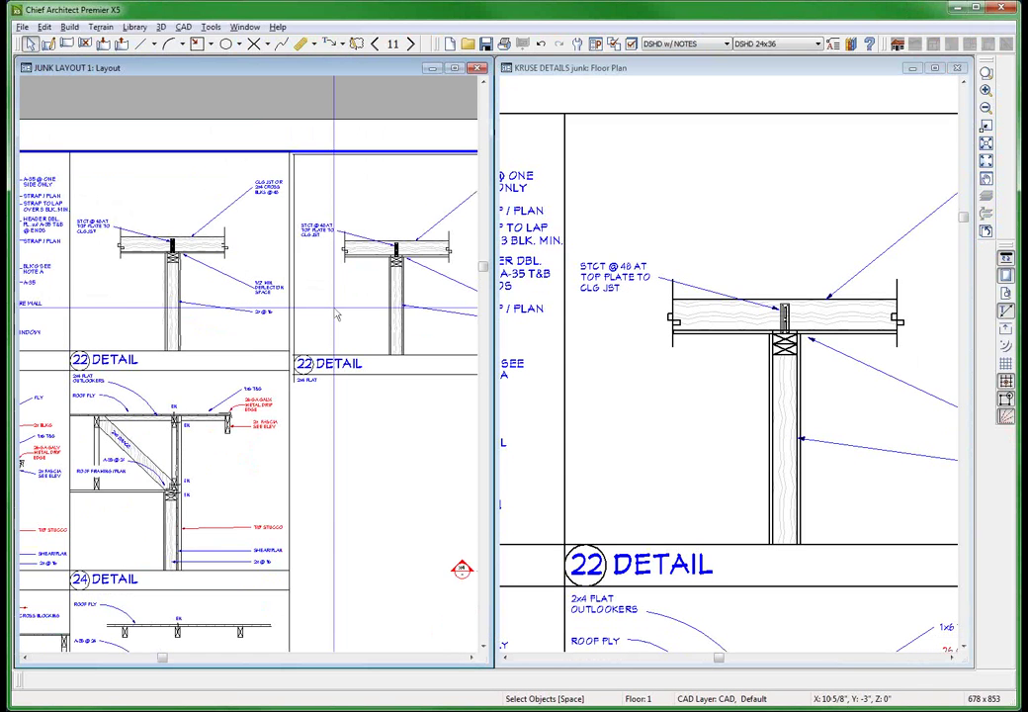
key("F6")
scroll(81, 293, "down", 2)
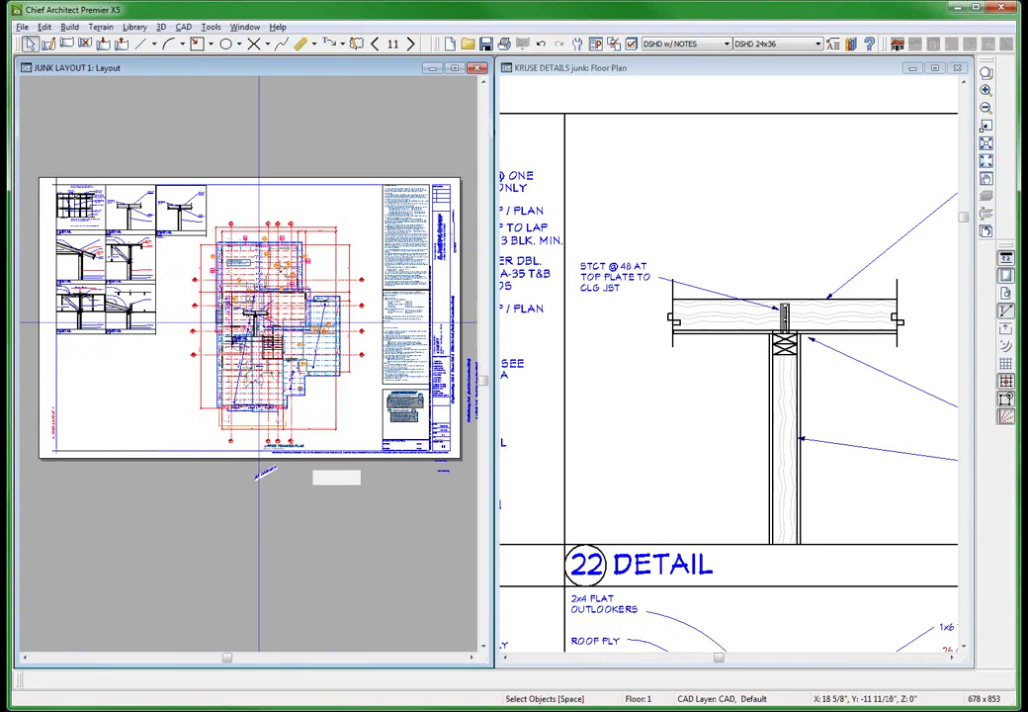
left_click(206, 314)
left_click_drag(250, 316, 232, 206)
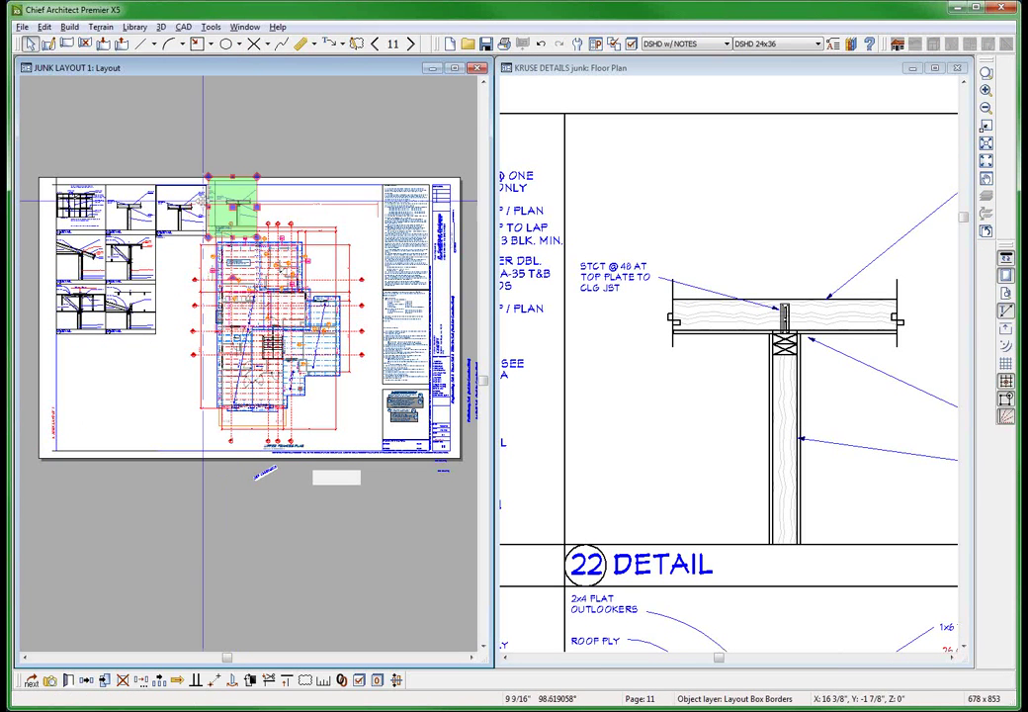
Extend the new layout box on the side away from the other details to show all of detail 22, and deselect it.
left_click(470, 368)
scroll(470, 542, "up", 3)
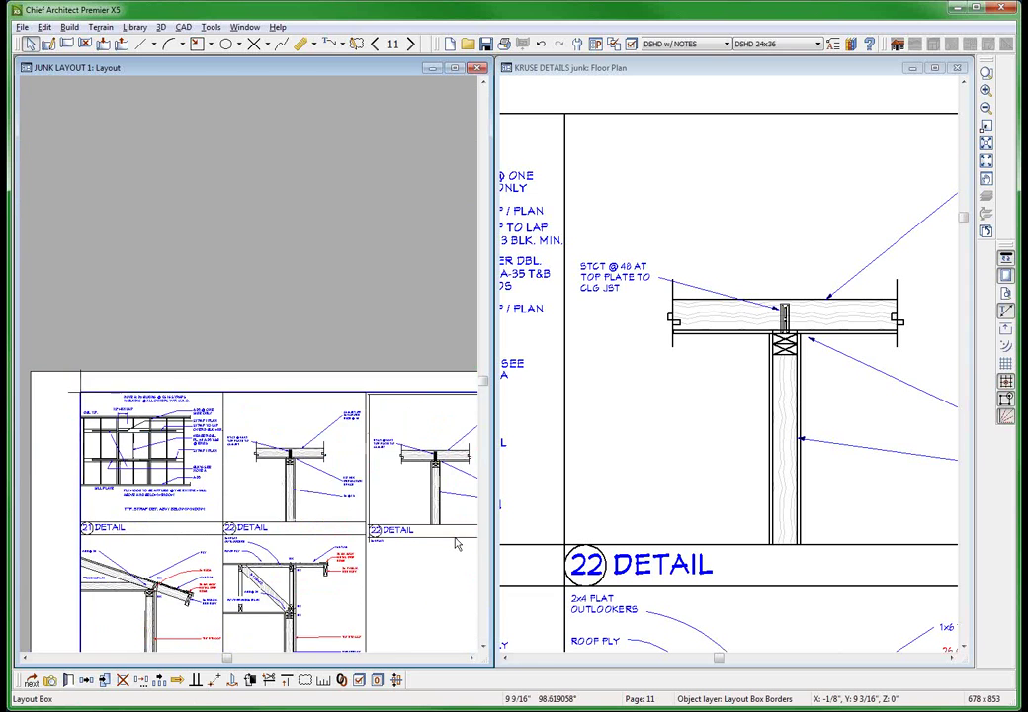
scroll(470, 543, "up", 1)
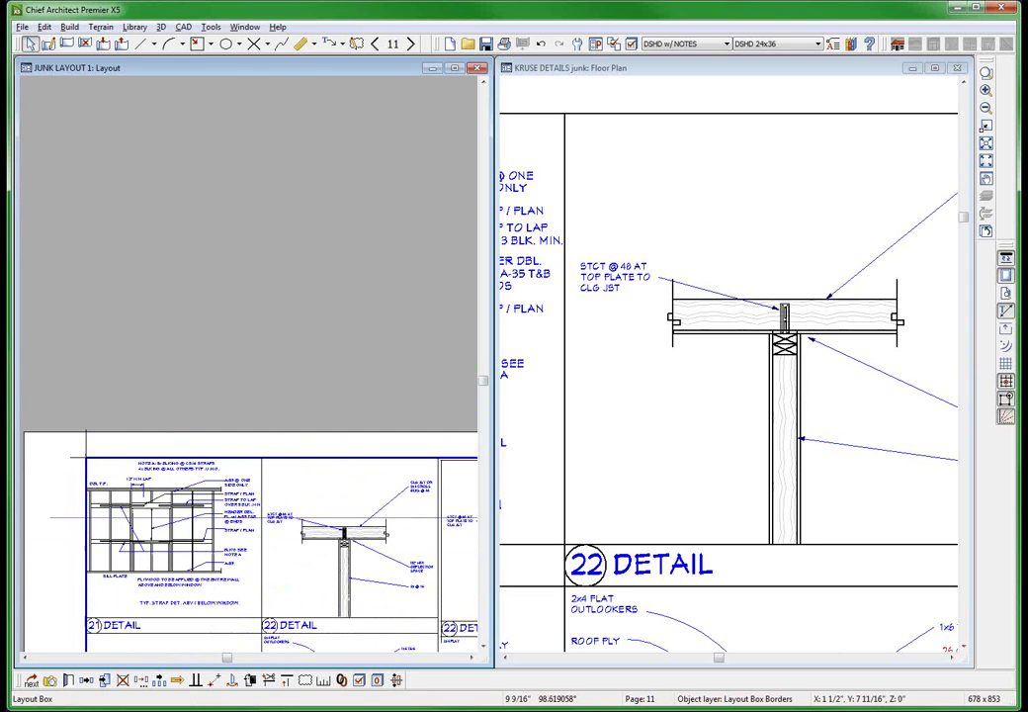
scroll(606, 502, "down", 2)
scroll(108, 521, "up", 1)
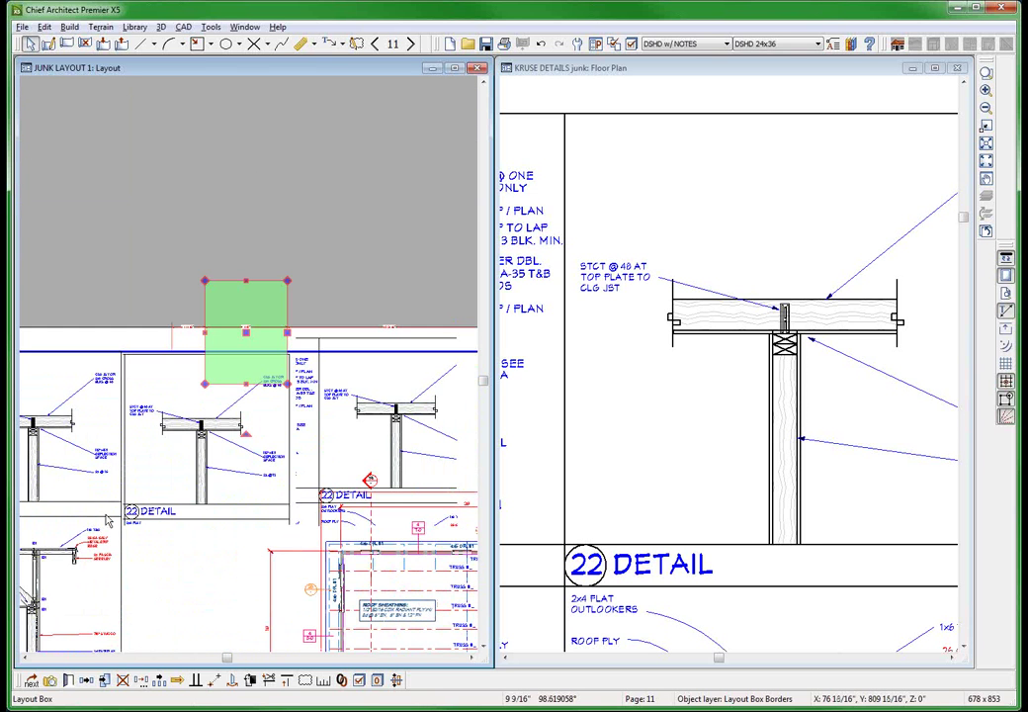
scroll(108, 521, "down", 2)
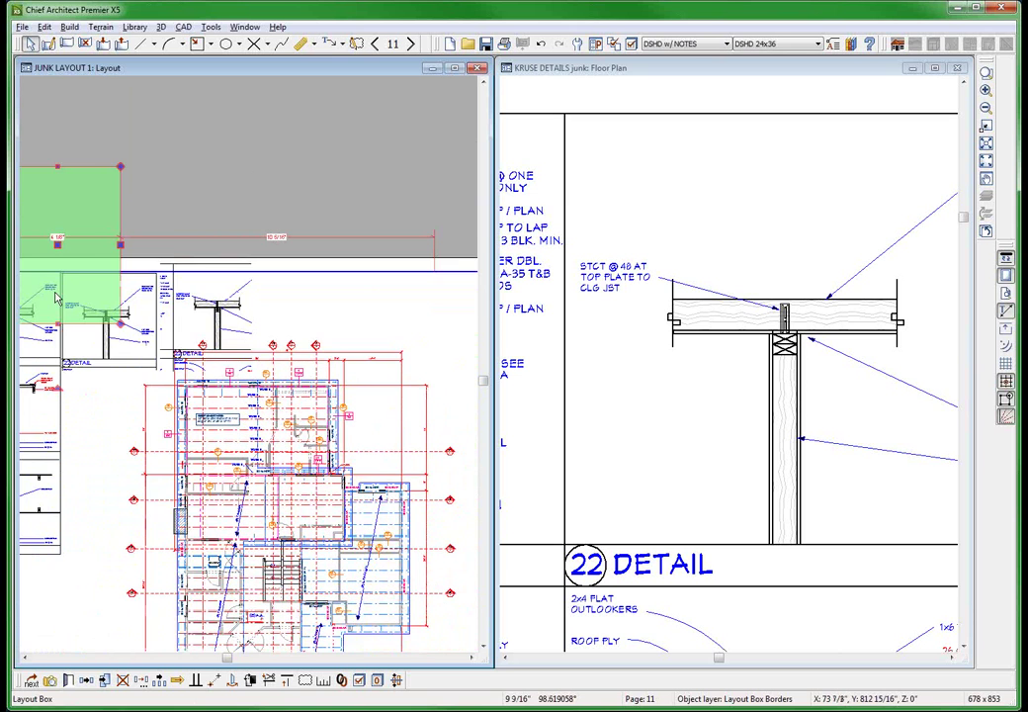
scroll(211, 318, "up", 1)
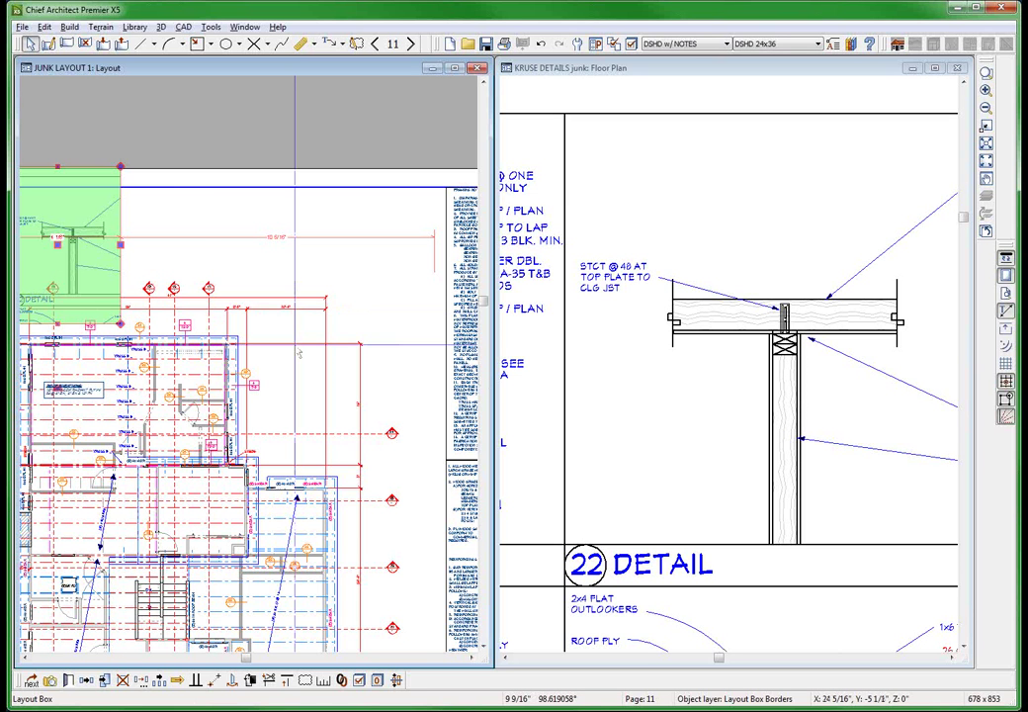
scroll(298, 352, "down", 1)
scroll(61, 272, "up", 1)
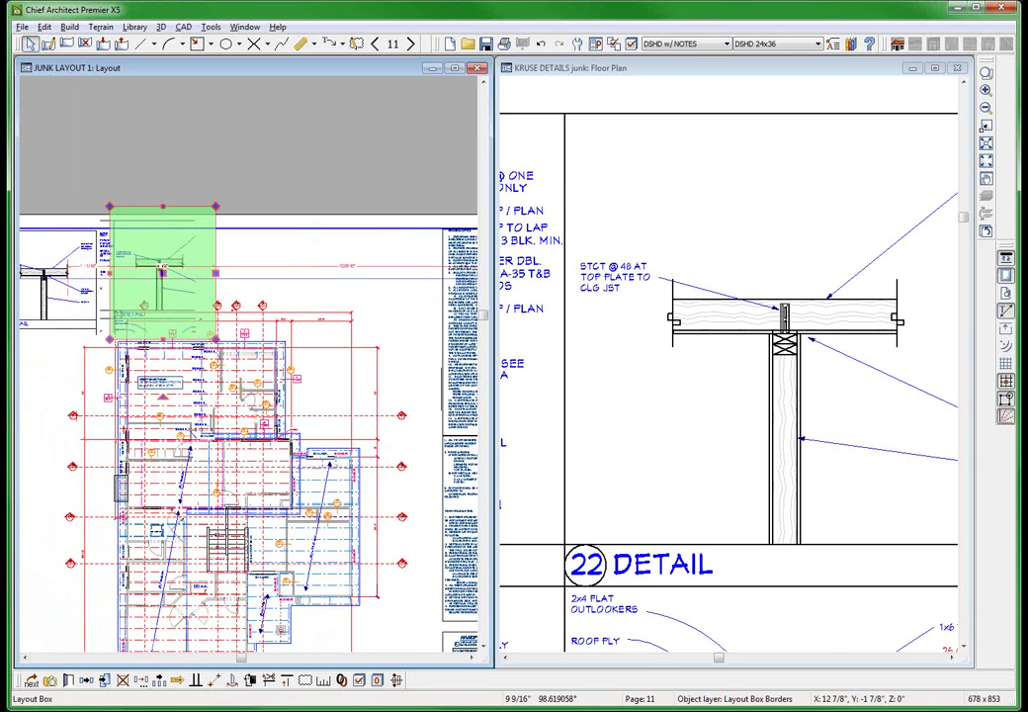
scroll(24, 277, "up", 1)
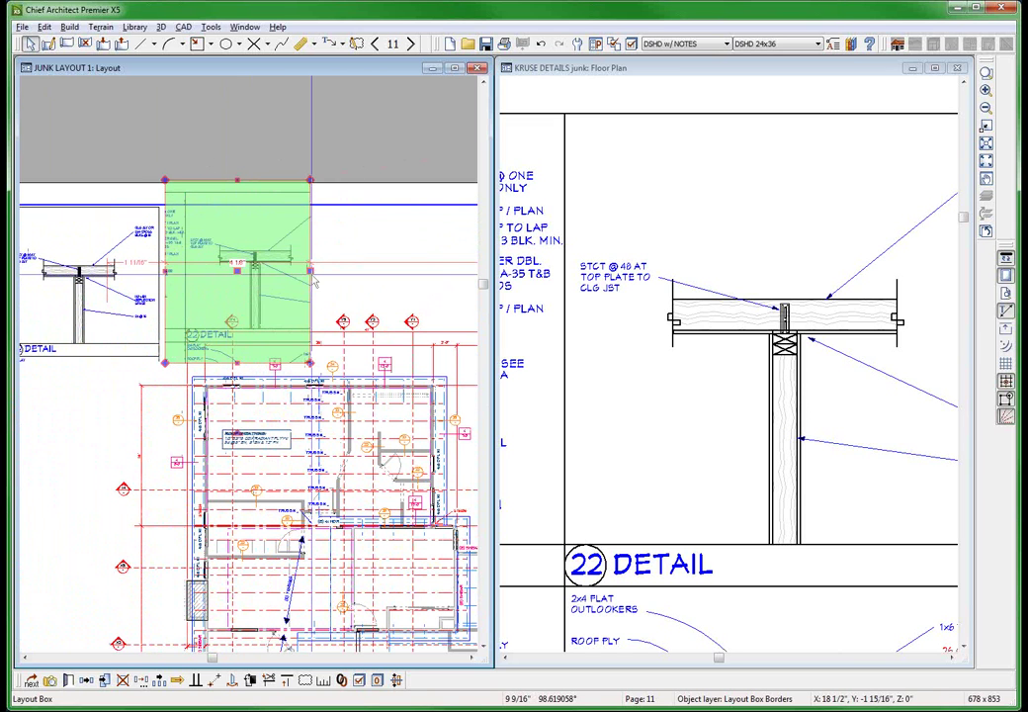
left_click_drag(311, 272, 353, 264)
scroll(97, 210, "up", 2)
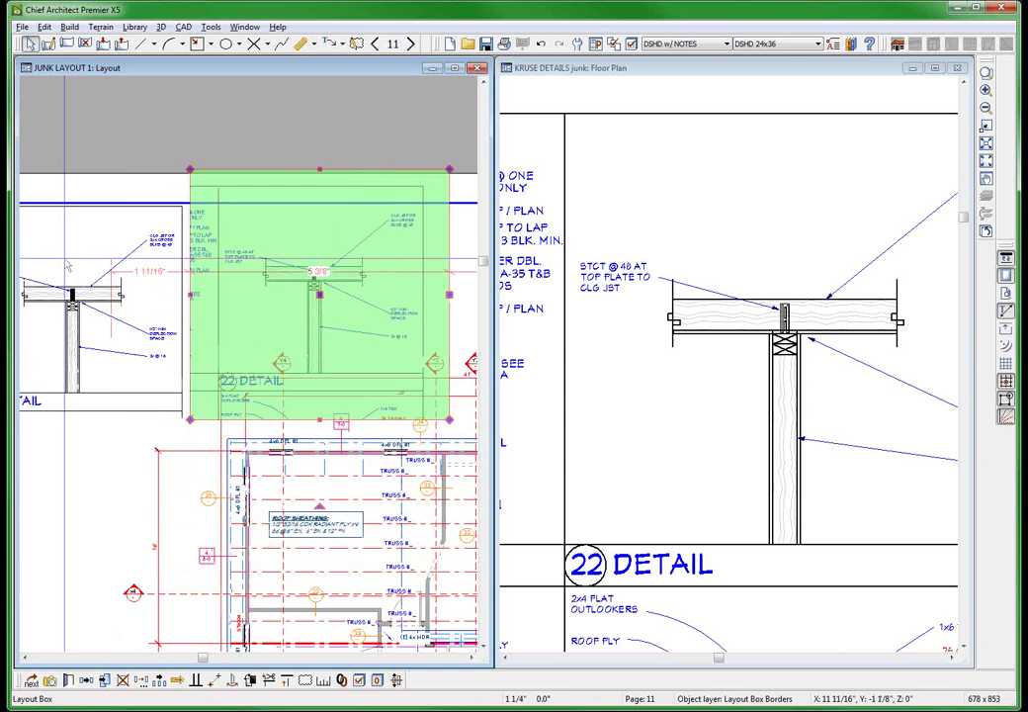
left_click(74, 338)
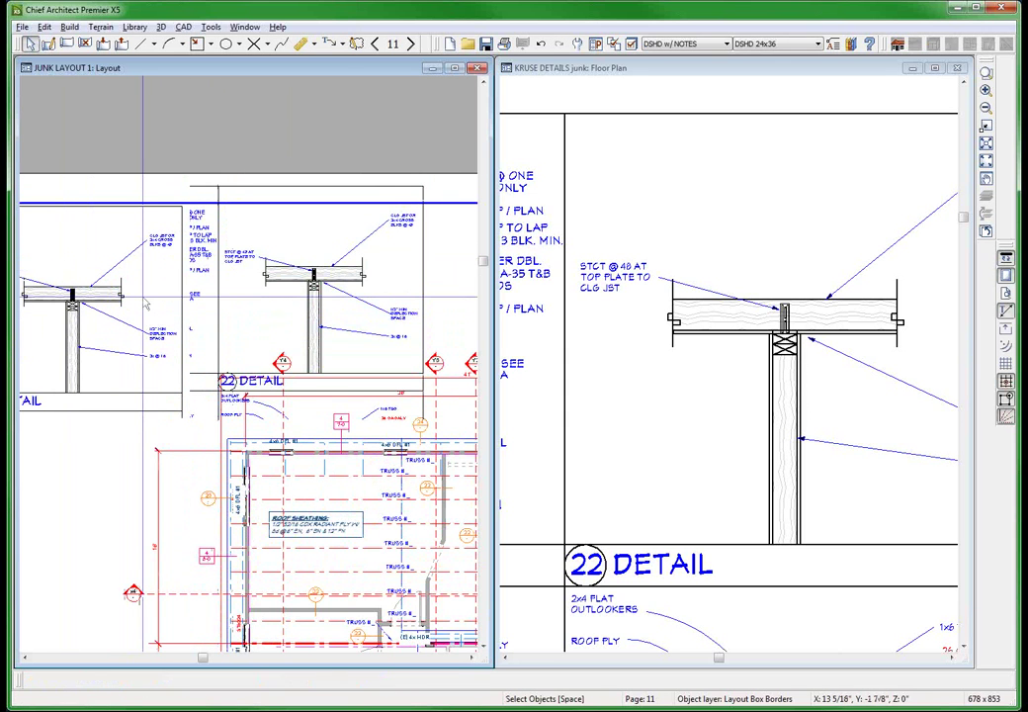
scroll(145, 305, "up", 2)
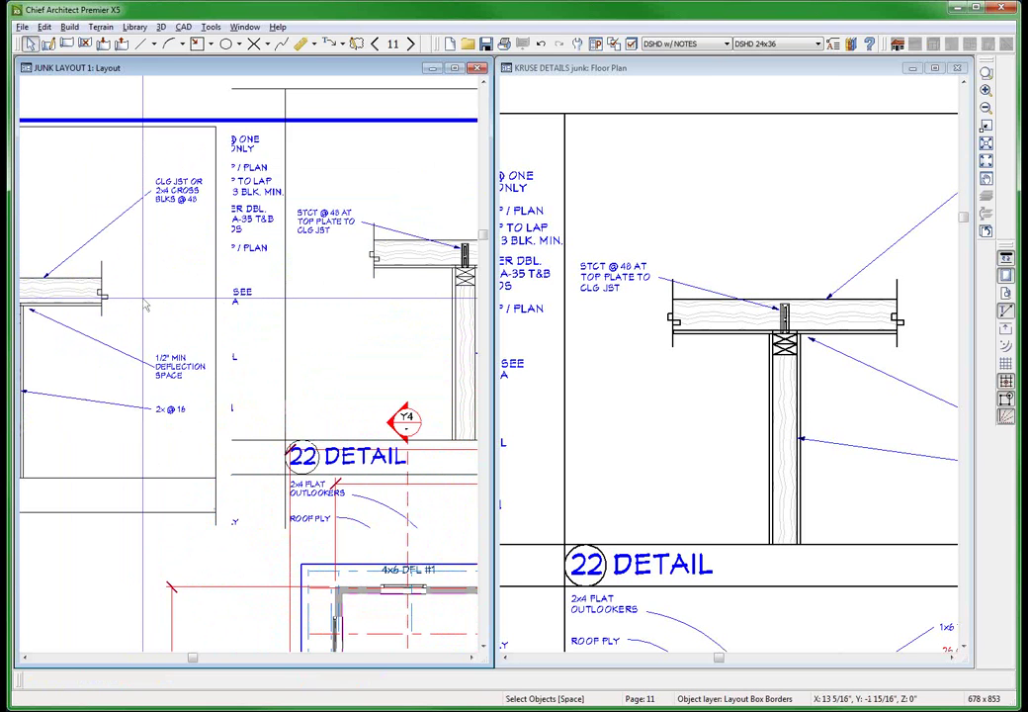
In the details plan, assign the two vertical lines beneath the 2x4 brace's upper end in detail 24 to the layer CAD, Default L.
left_click(753, 315)
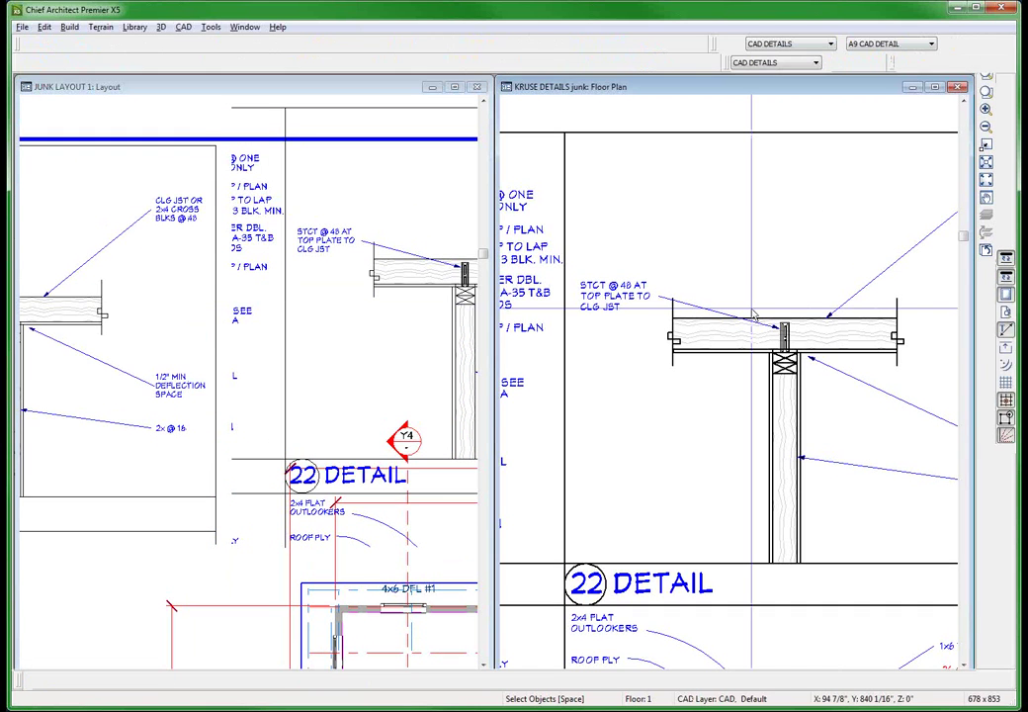
left_click(755, 317)
scroll(692, 455, "down", 3)
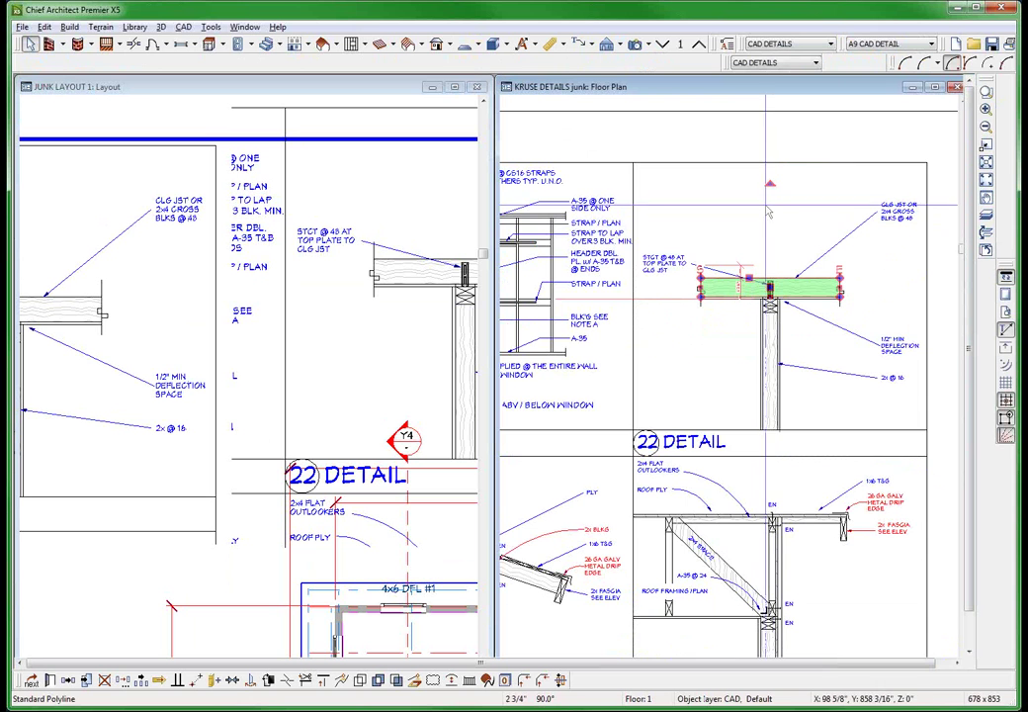
scroll(640, 597, "up", 4)
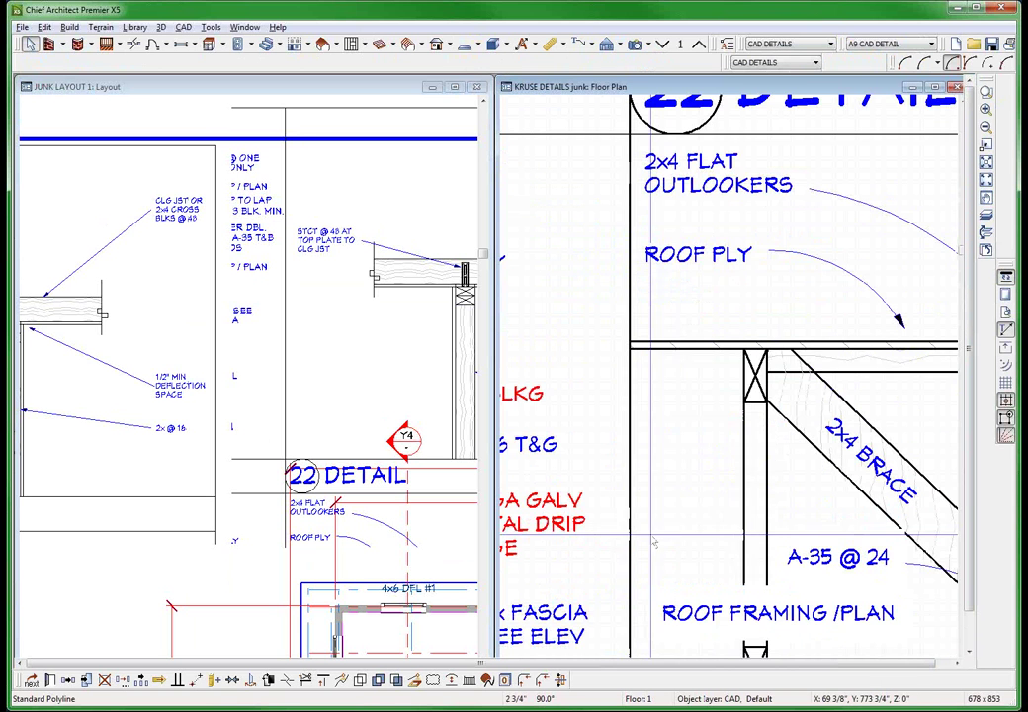
scroll(715, 537, "down", 4)
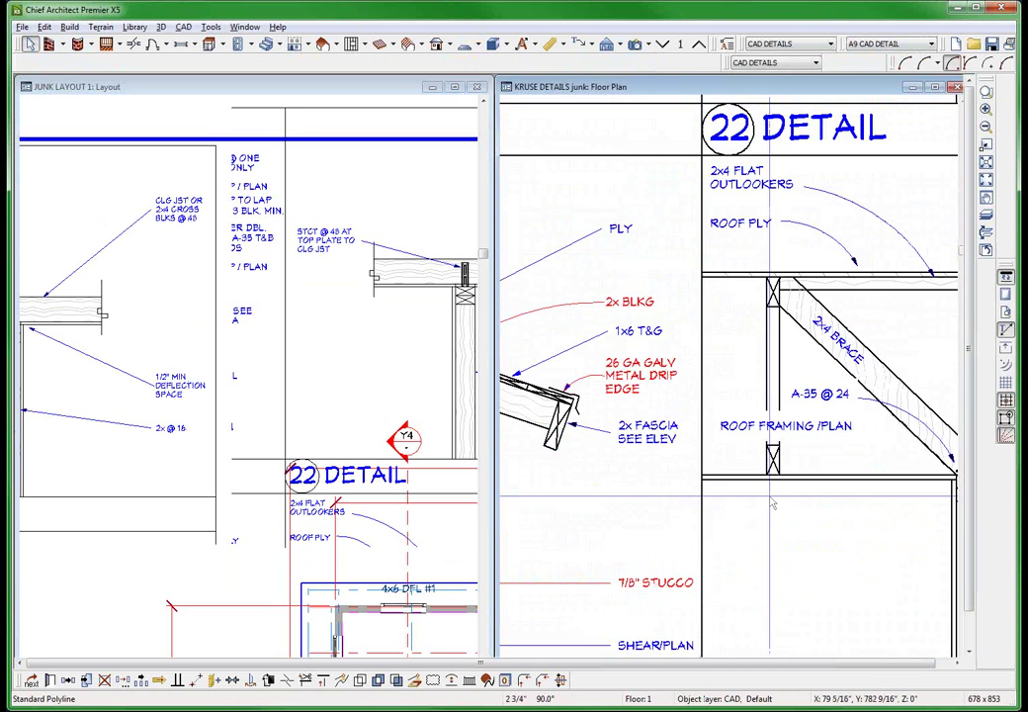
scroll(795, 277, "up", 4)
left_click(789, 275)
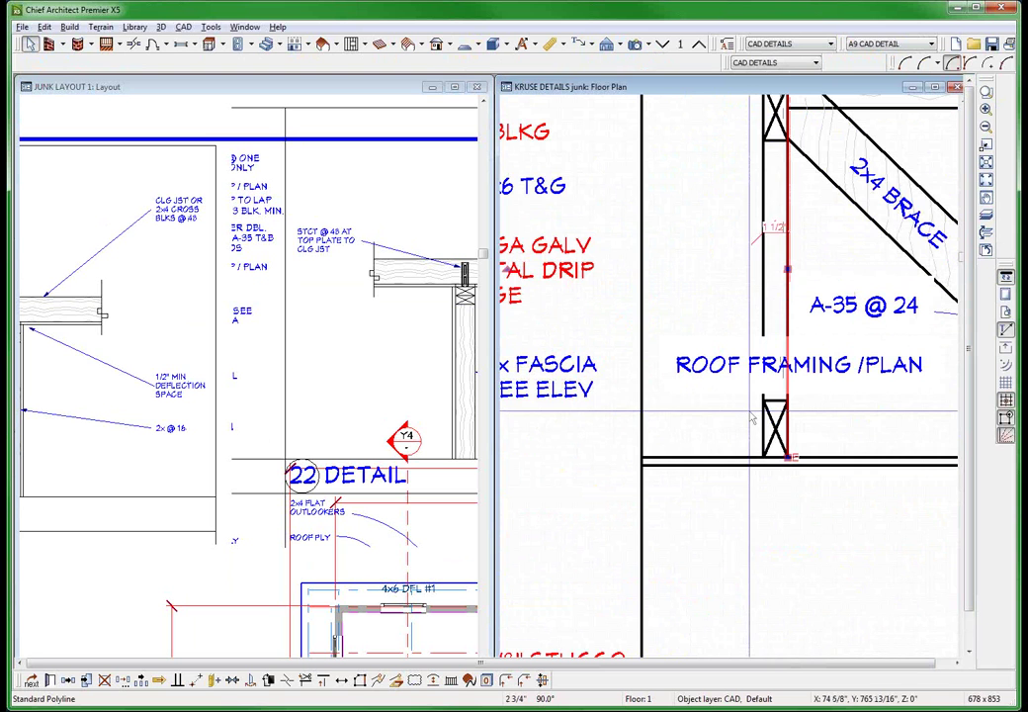
left_click(763, 182, "shift")
key("ctrl+e")
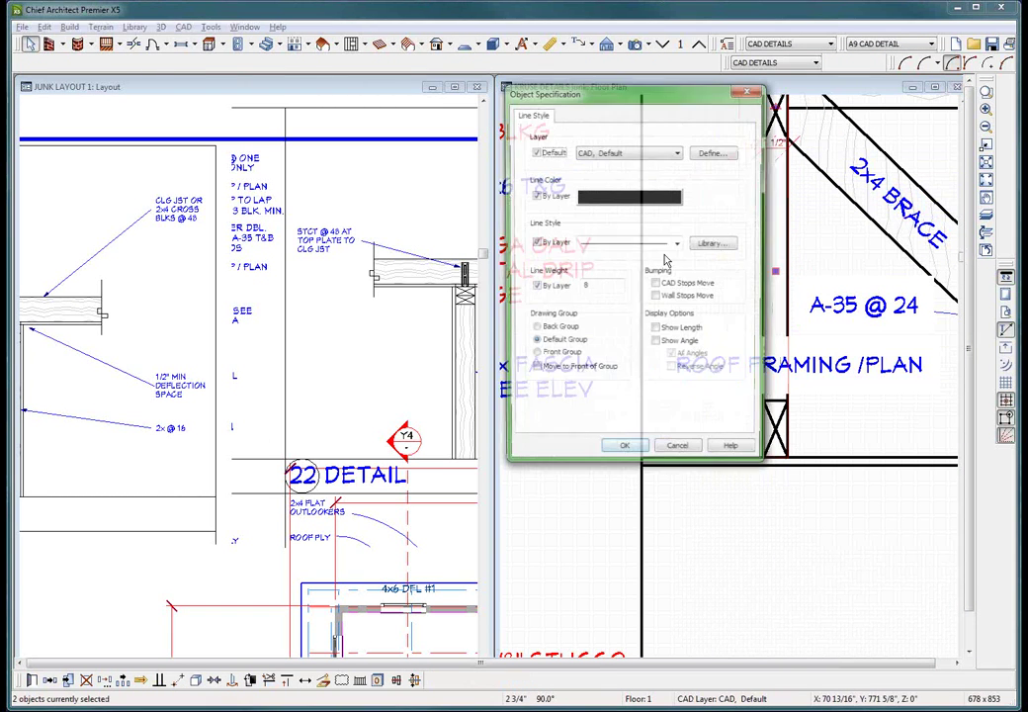
left_click(617, 154)
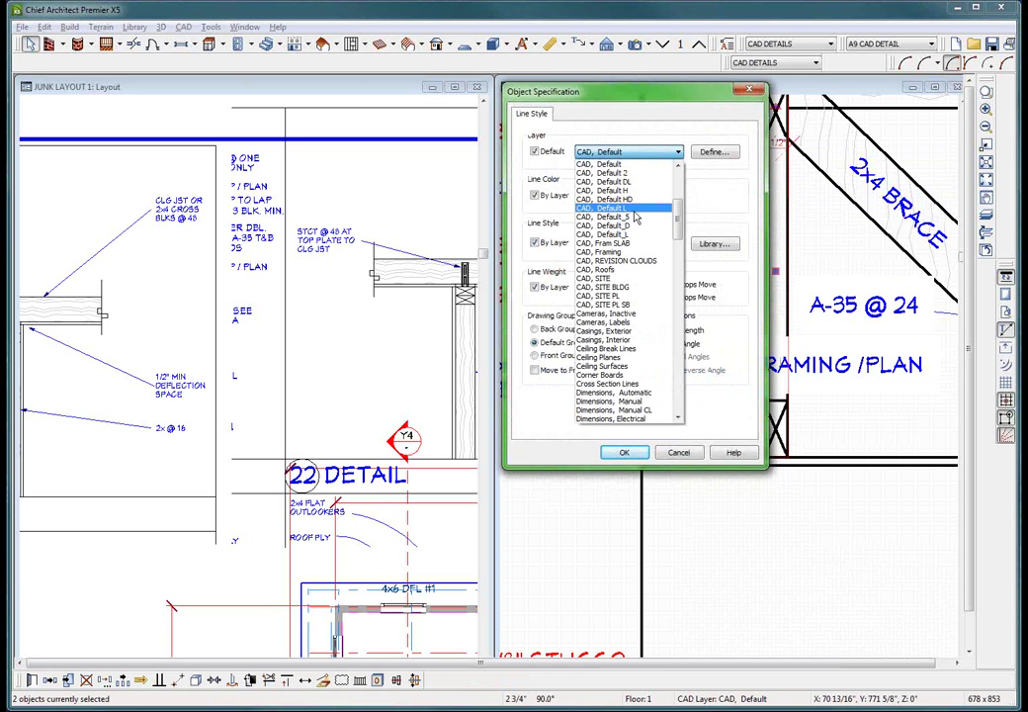
left_click(634, 209)
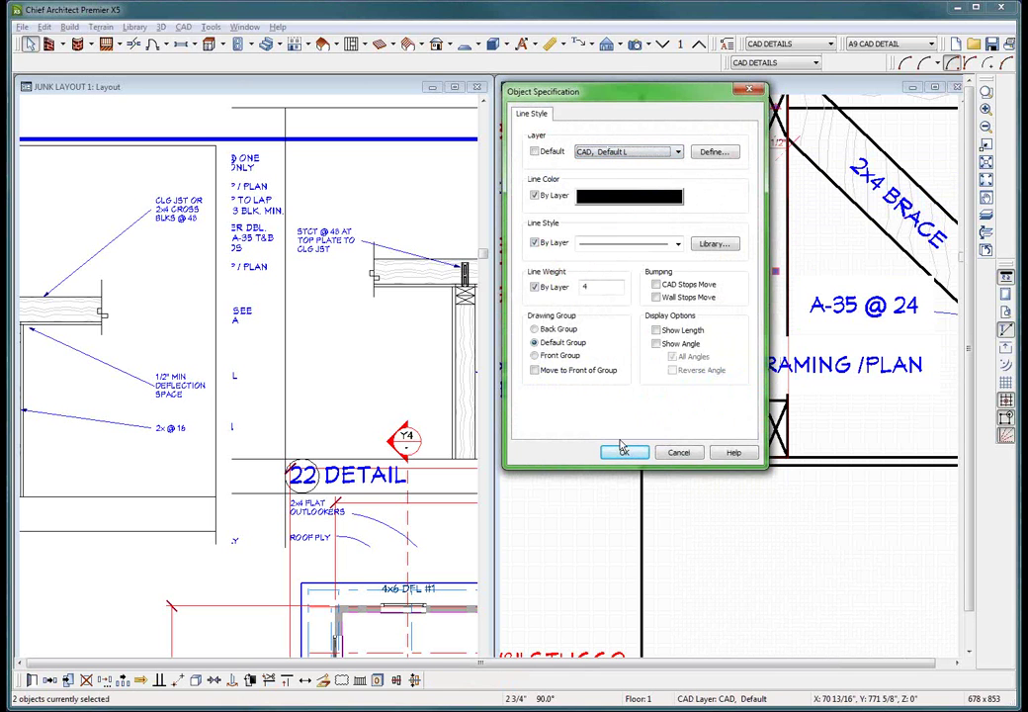
left_click(624, 451)
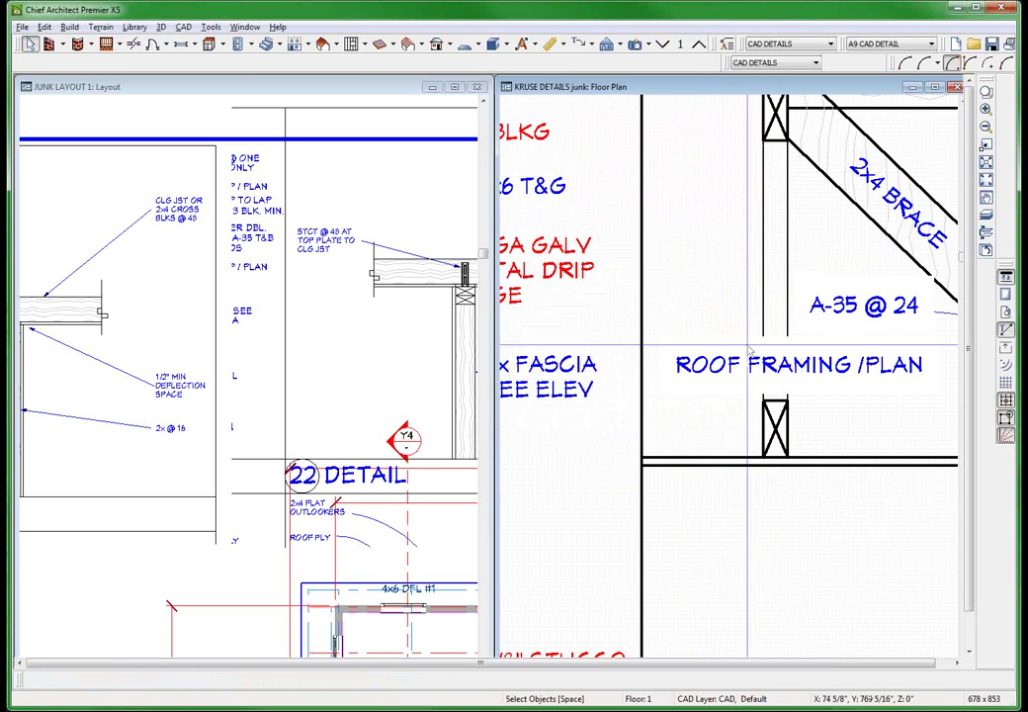
Check the layer and line weight of one vertical line in detail 24, close its specification without changes, and deselect it.
scroll(698, 462, "down", 2)
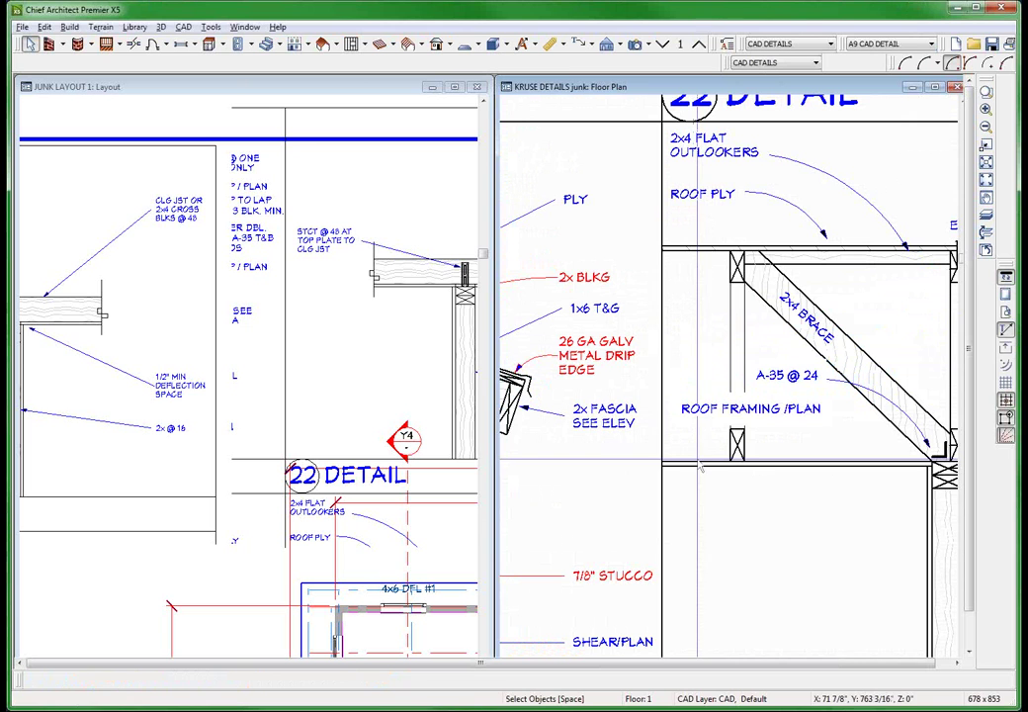
left_click(730, 319)
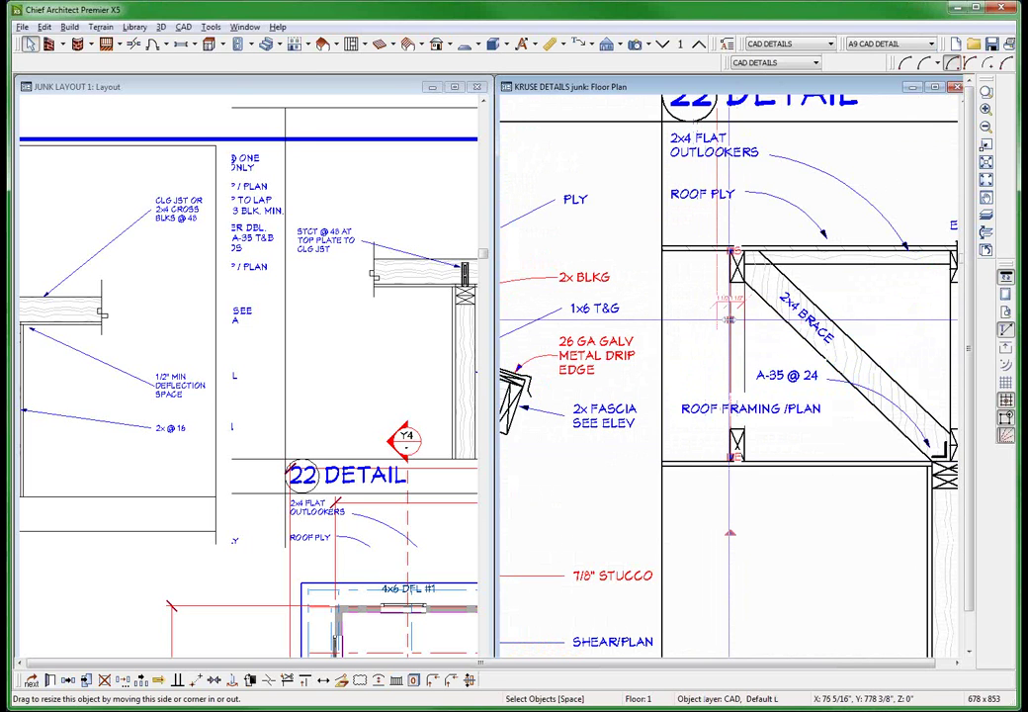
double_click(729, 319)
left_click(73, 41)
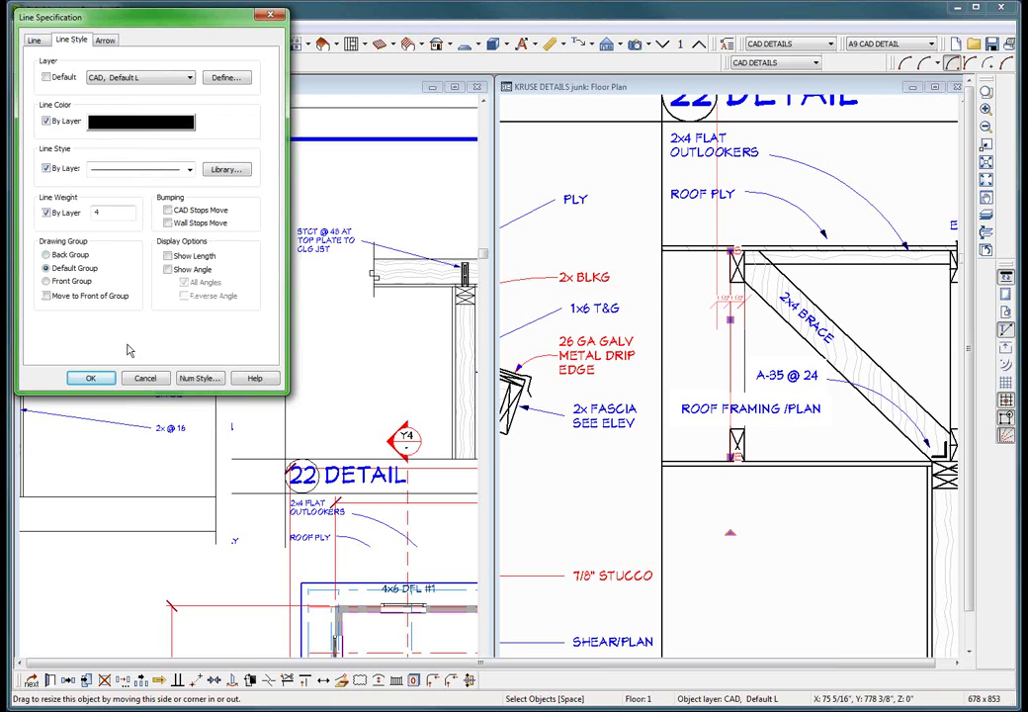
left_click(145, 378)
left_click(712, 368)
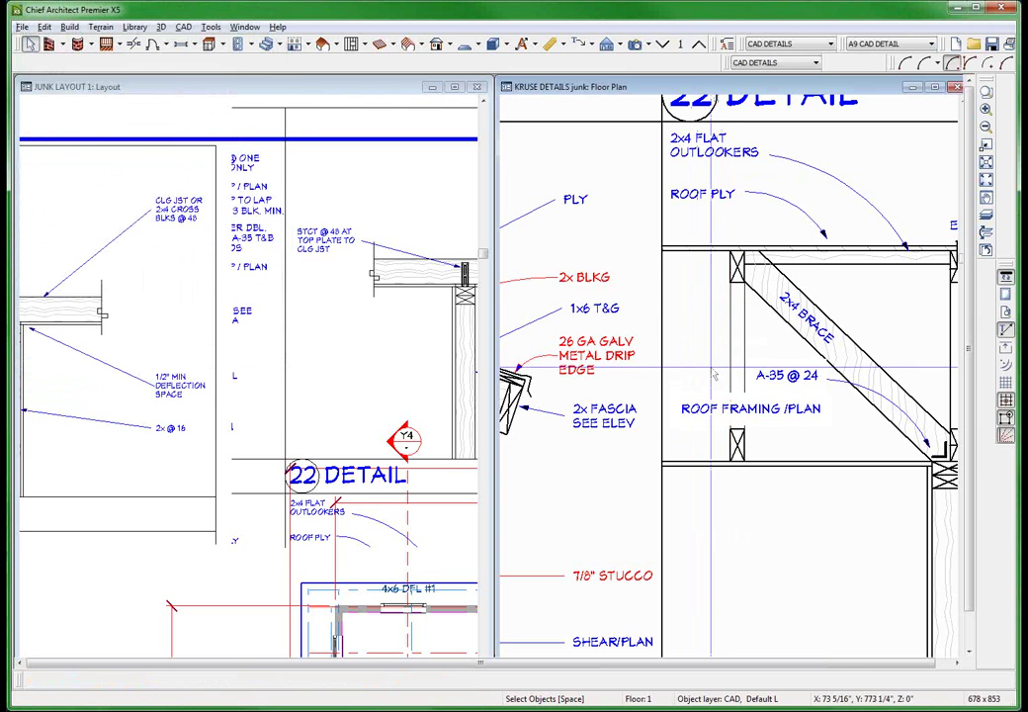
scroll(725, 351, "up", 1)
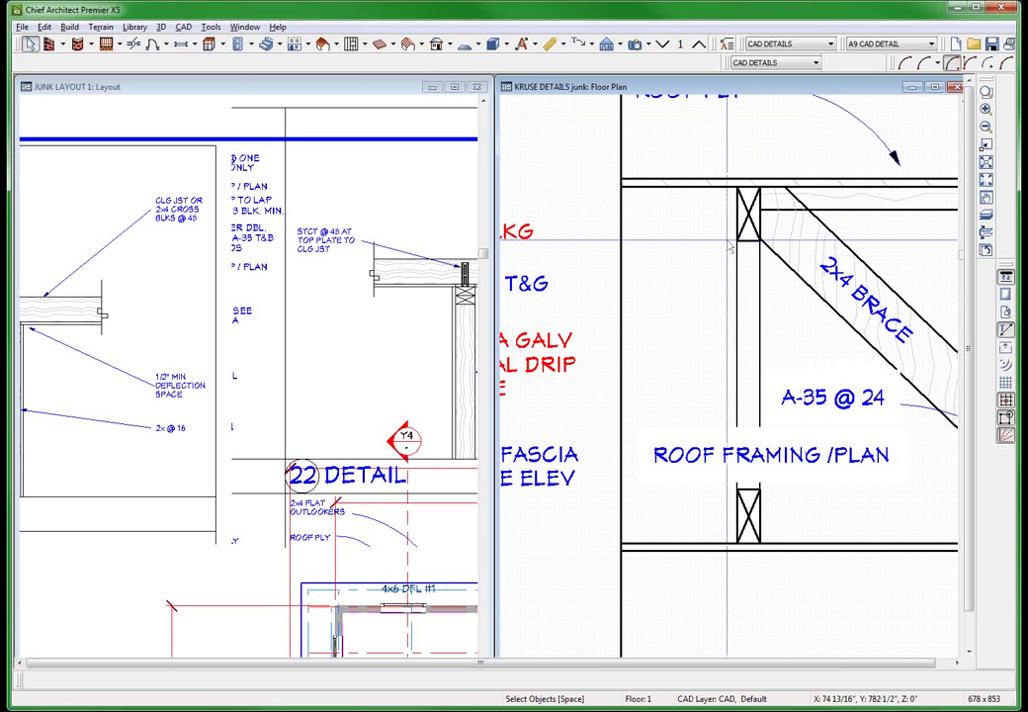
scroll(730, 249, "down", 6)
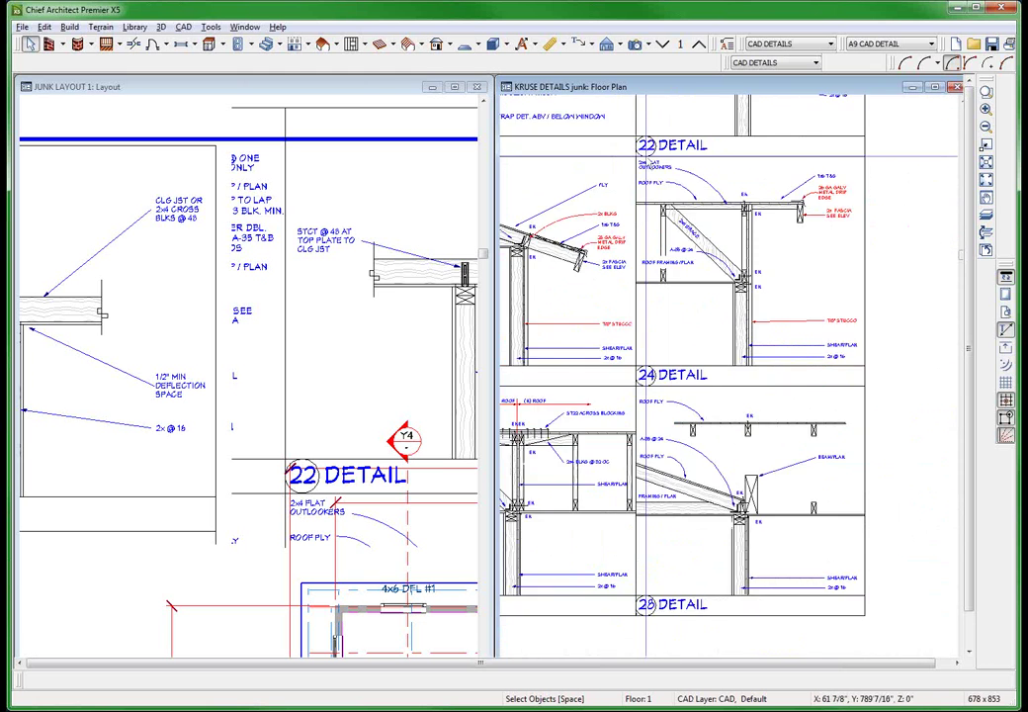
scroll(732, 269, "down", 2)
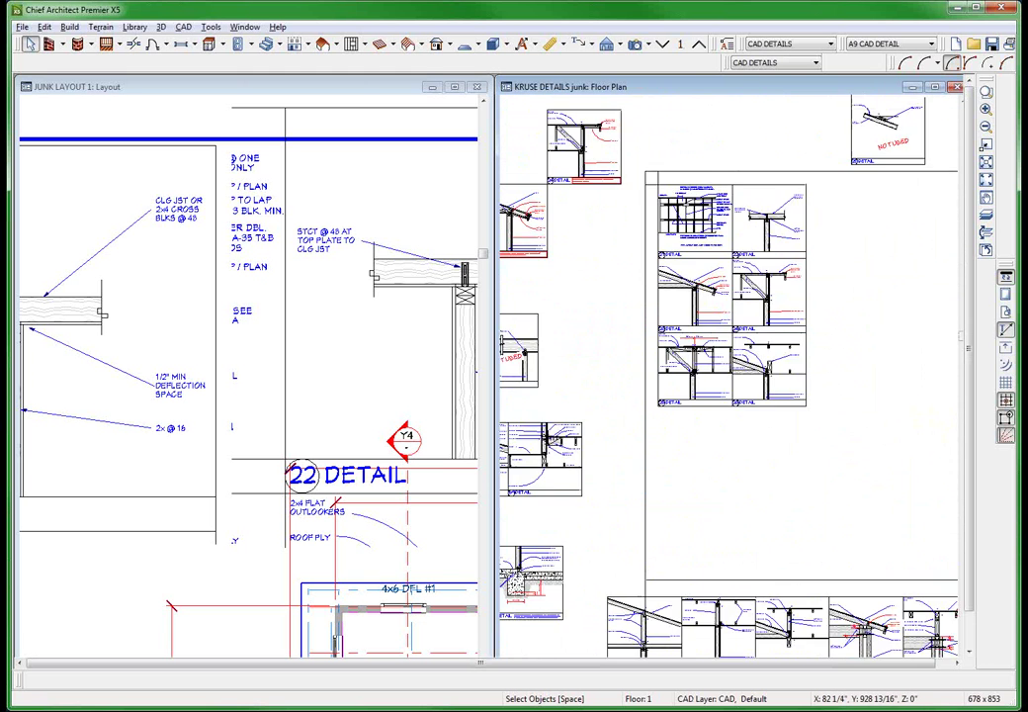
scroll(736, 286, "up", 2)
scroll(712, 277, "up", 3)
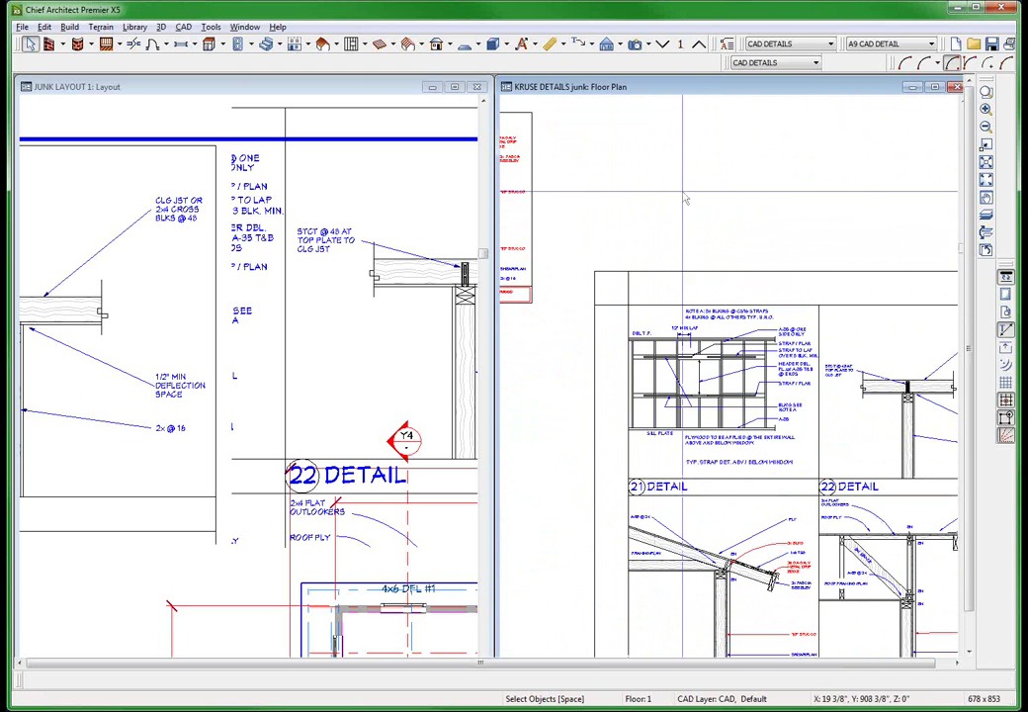
Send the current screen showing detail 22 to layout page 11 at a scale of 1.5 in = 1 ft, without layout line scaling.
scroll(608, 315, "up", 2)
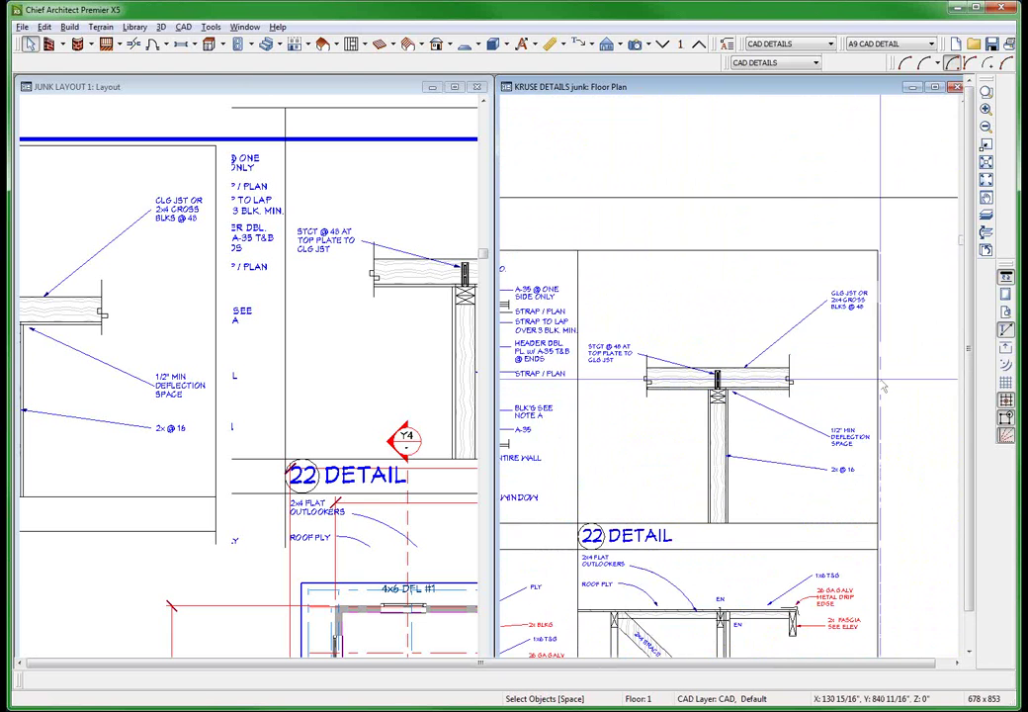
scroll(608, 315, "up", 3)
scroll(620, 293, "down", 3)
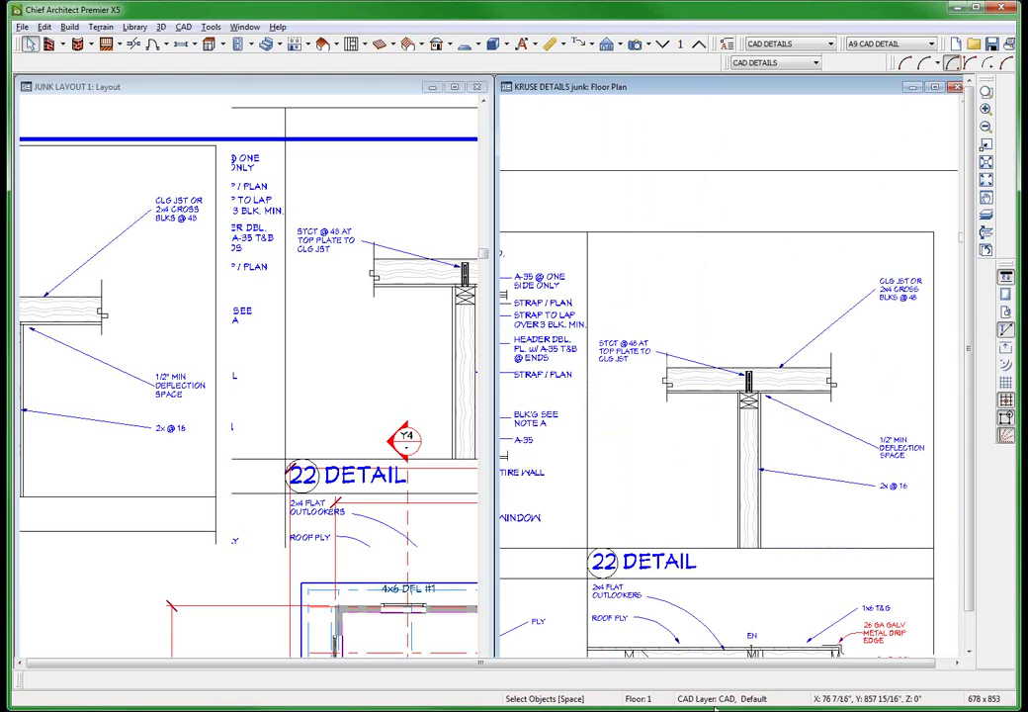
scroll(620, 294, "up", 2)
scroll(681, 286, "down", 1)
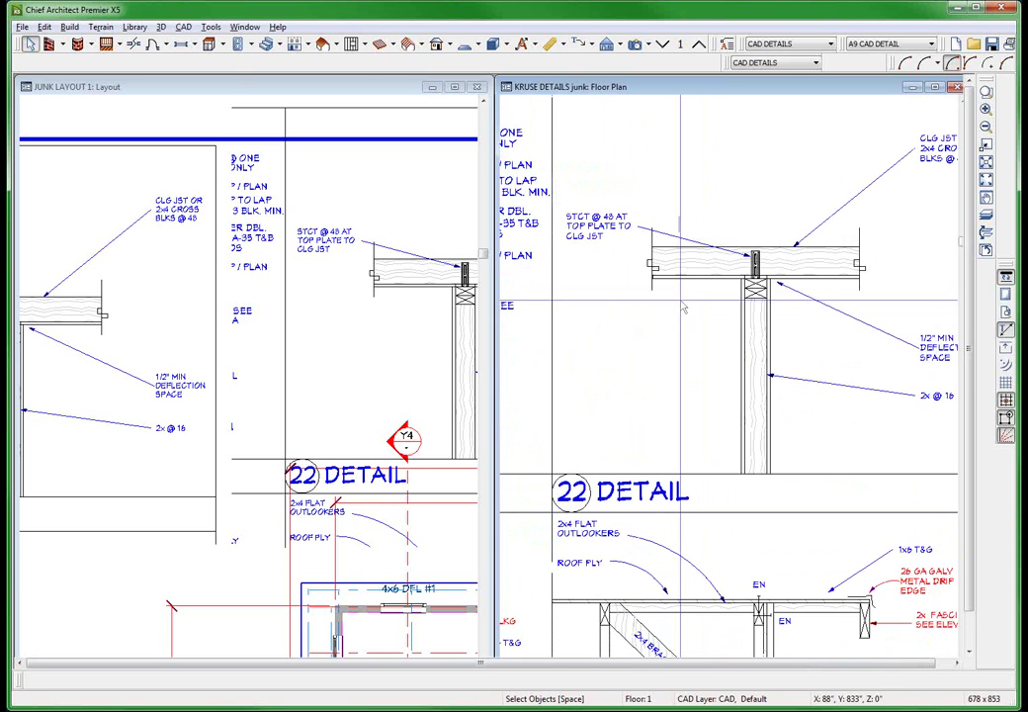
key("ctrl+l")
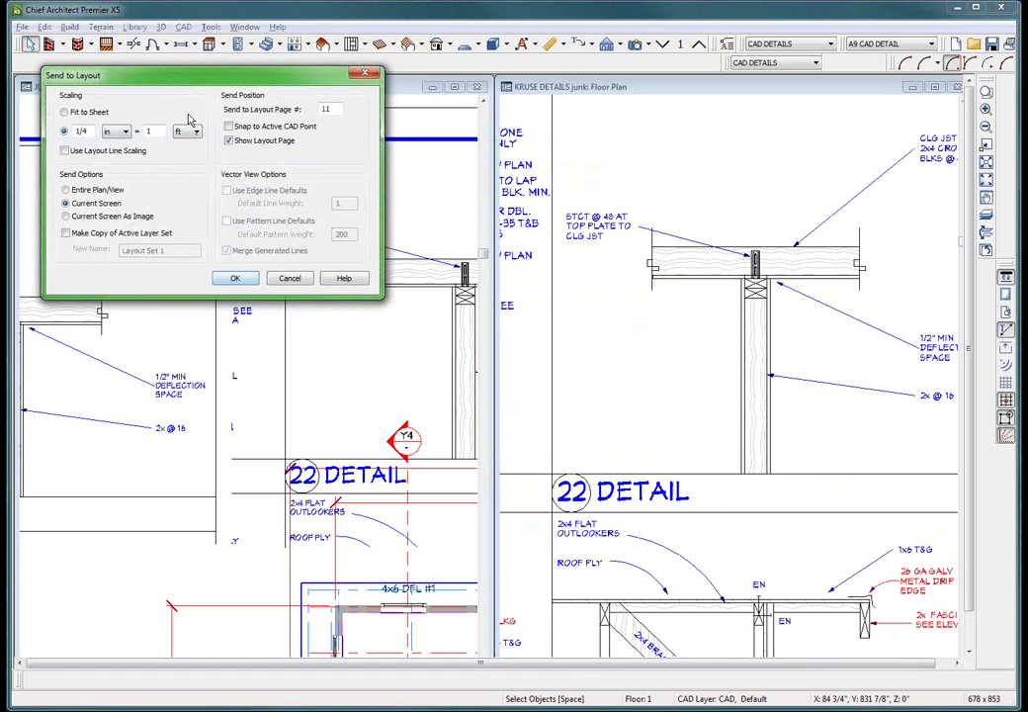
double_click(89, 132)
type("1.5")
left_click(235, 278)
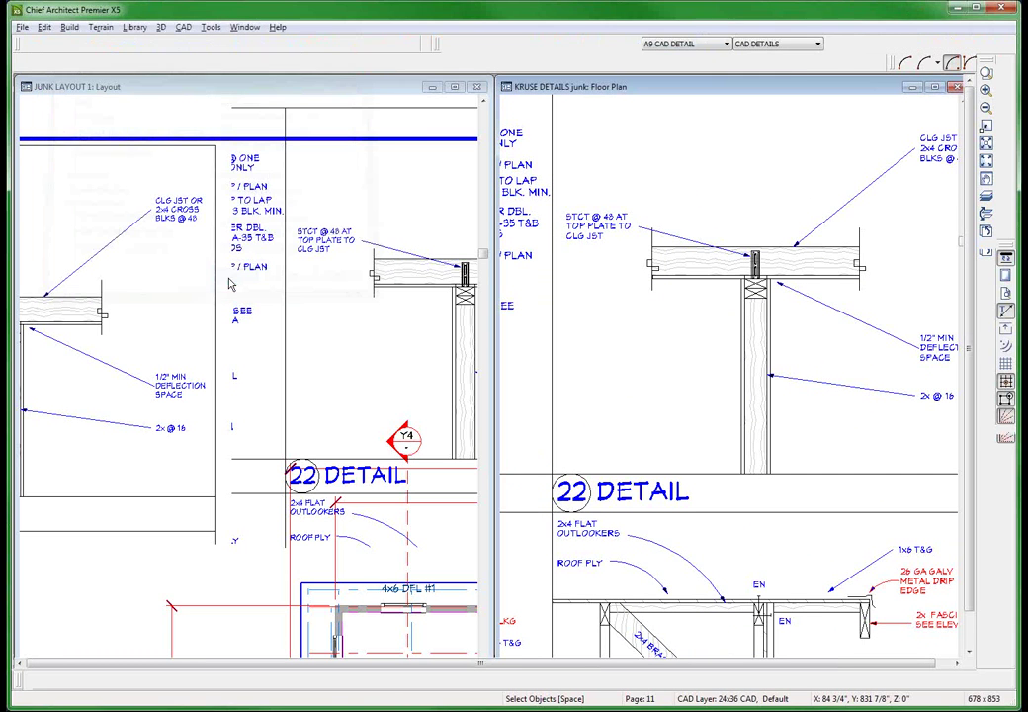
Maximize the layout and resize the new detail 22 layout box, widening it on the framing plan side and cropping off detail 21.
left_click(452, 69)
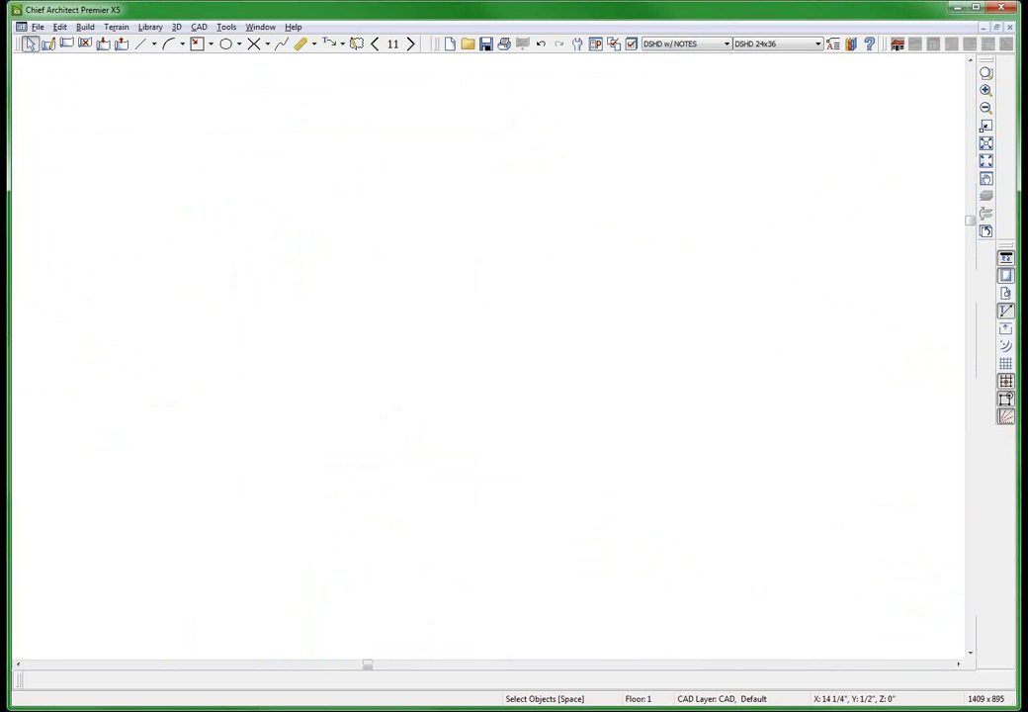
scroll(470, 265, "down", 1)
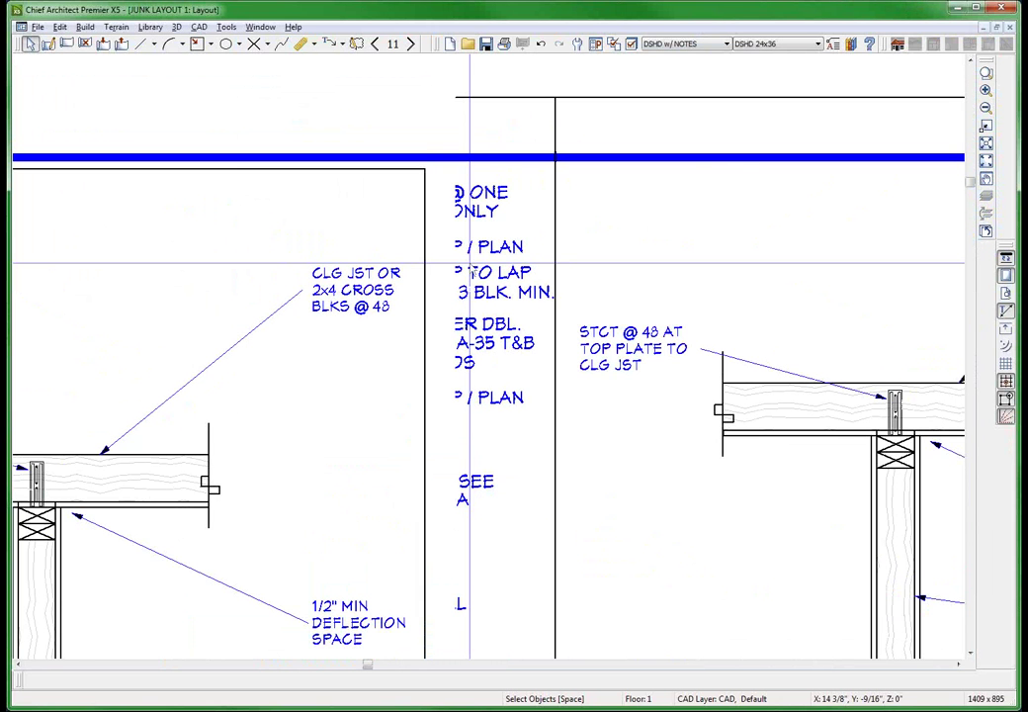
scroll(470, 265, "down", 5)
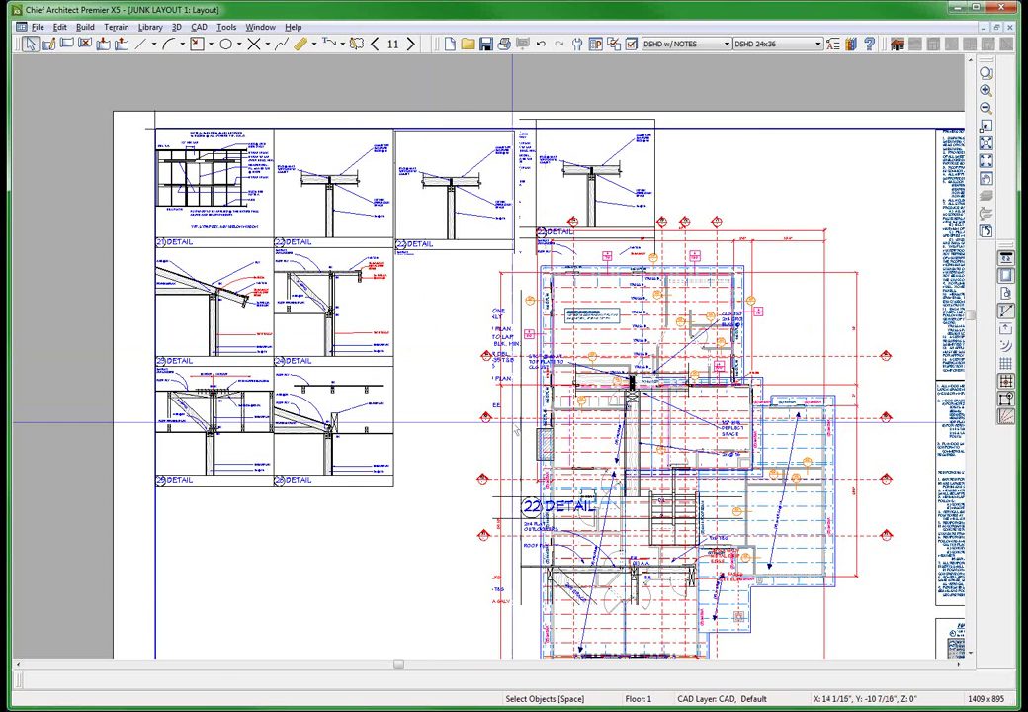
left_click(504, 415)
left_click_drag(492, 411, 339, 402)
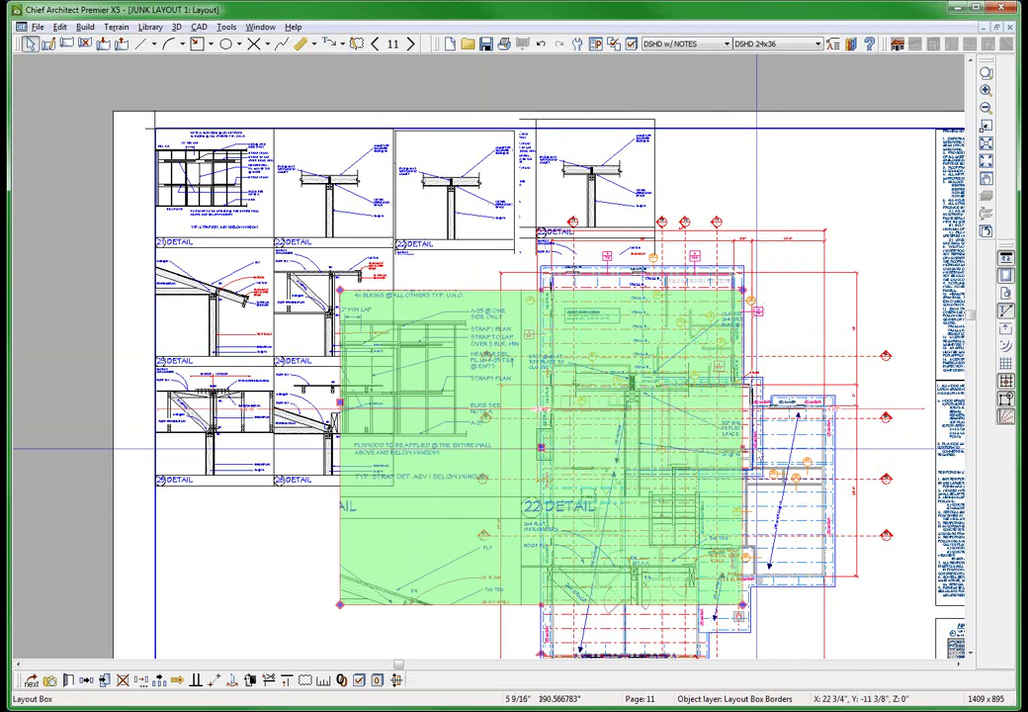
left_click_drag(742, 449, 839, 449)
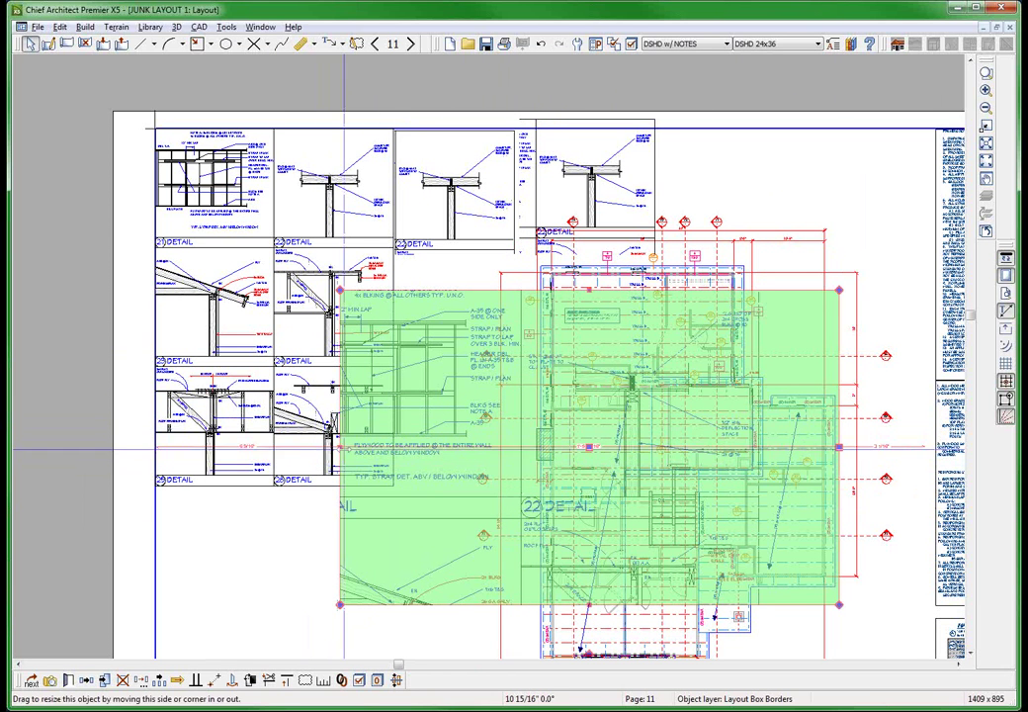
left_click_drag(340, 448, 550, 456)
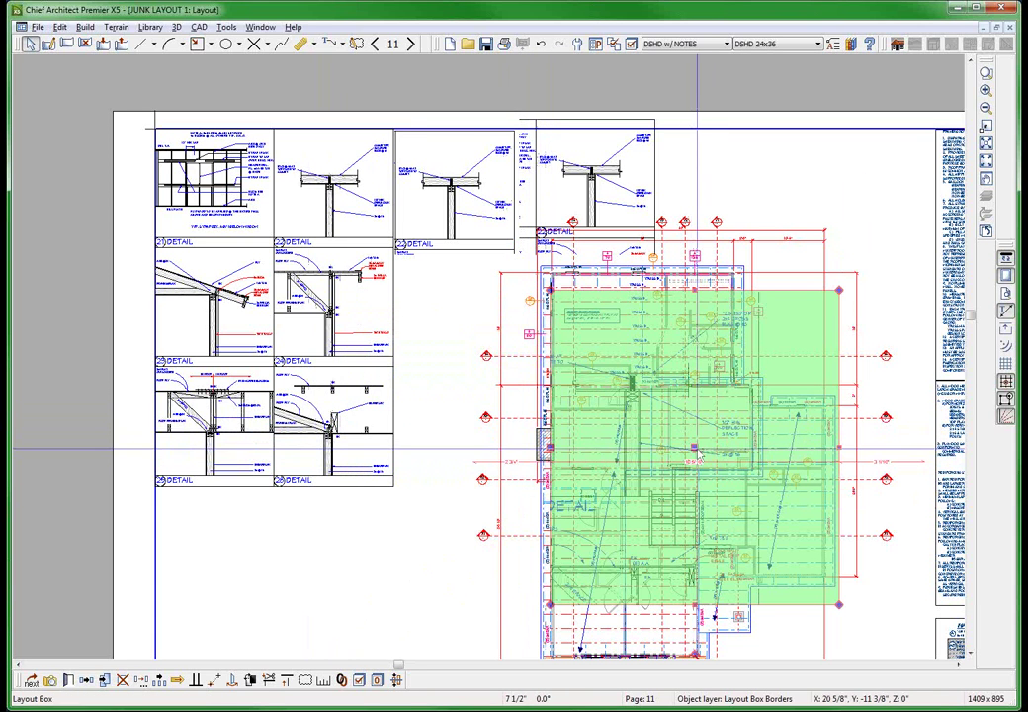
Move the cropped layout box to the empty area beneath details 25 and 28, deselect it and inspect its lines up close.
left_click_drag(694, 450, 348, 601)
key("F6")
key("Escape")
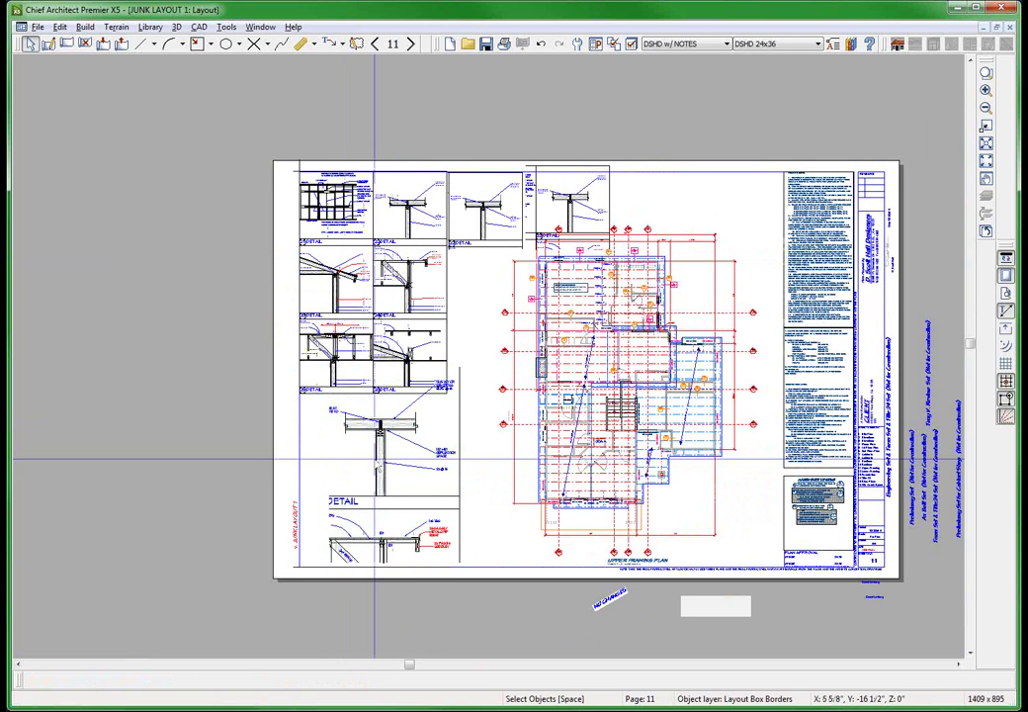
scroll(375, 457, "up", 3)
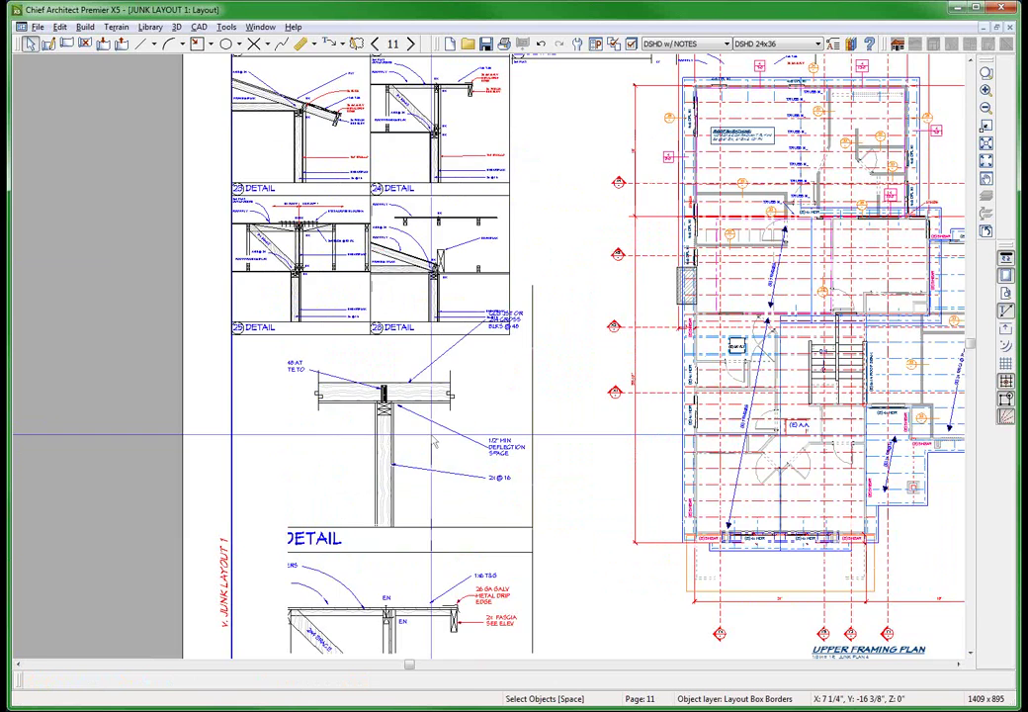
scroll(433, 441, "up", 3)
scroll(504, 340, "up", 1)
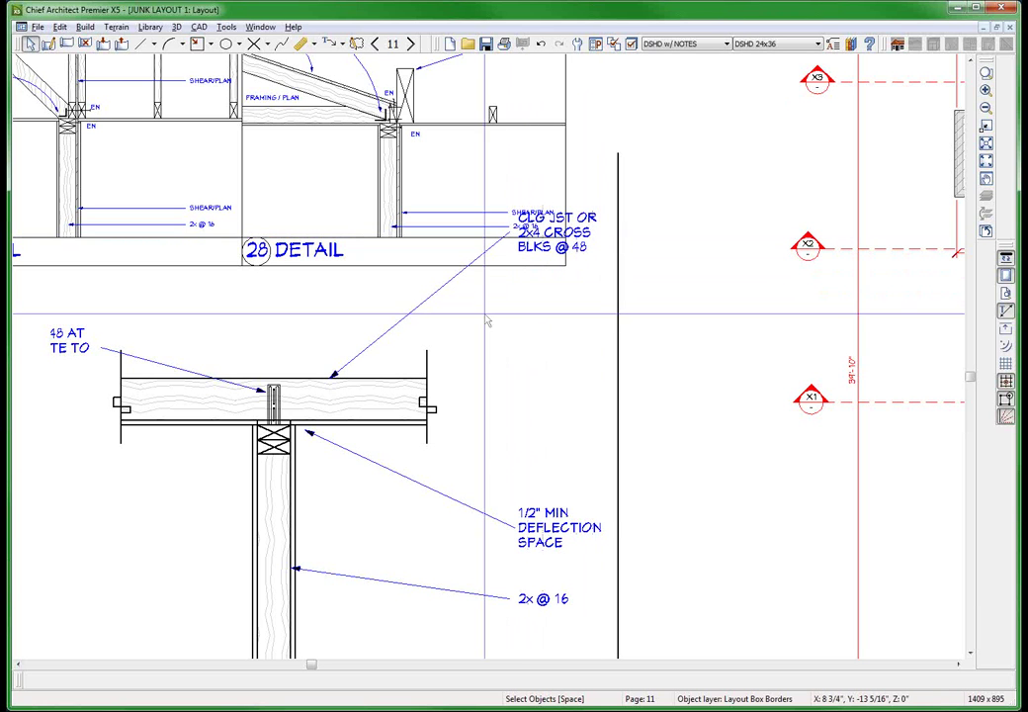
scroll(316, 346, "down", 2)
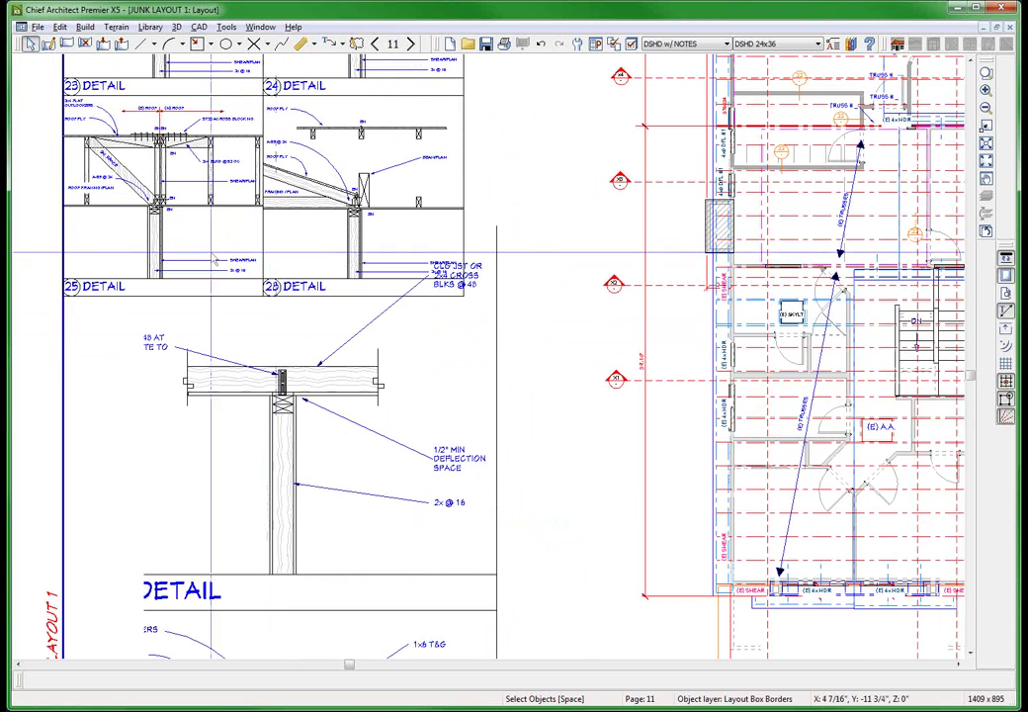
From the details plan, send the current screen with detail 22 to layout page 11 at 1.5 in = 1 ft using layout line scaling.
left_click(260, 28)
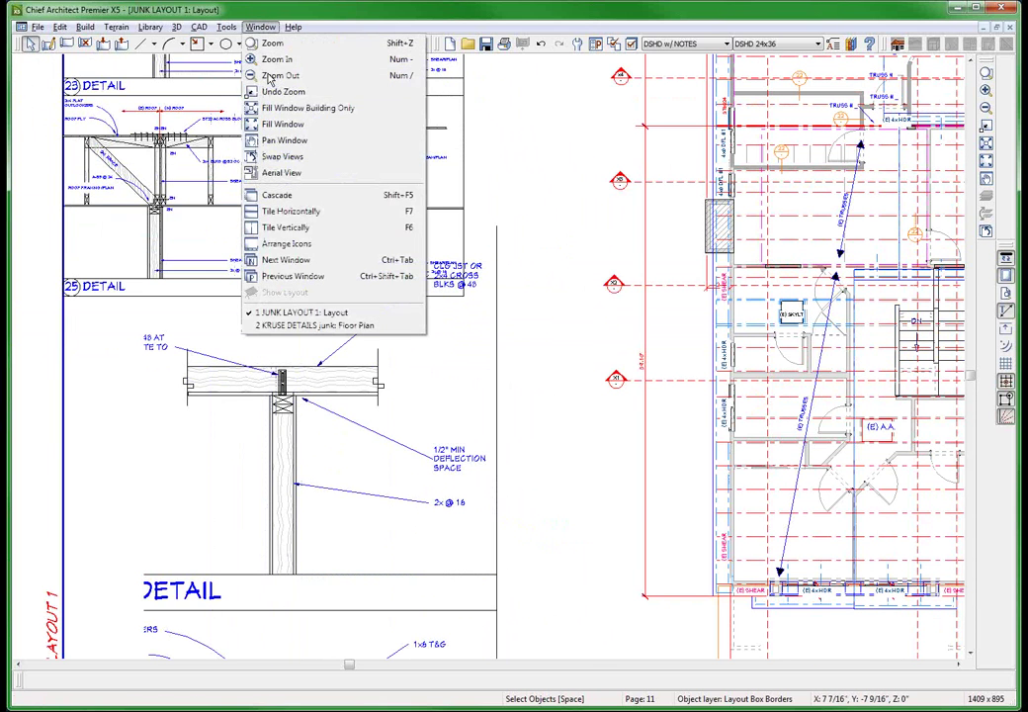
left_click(313, 326)
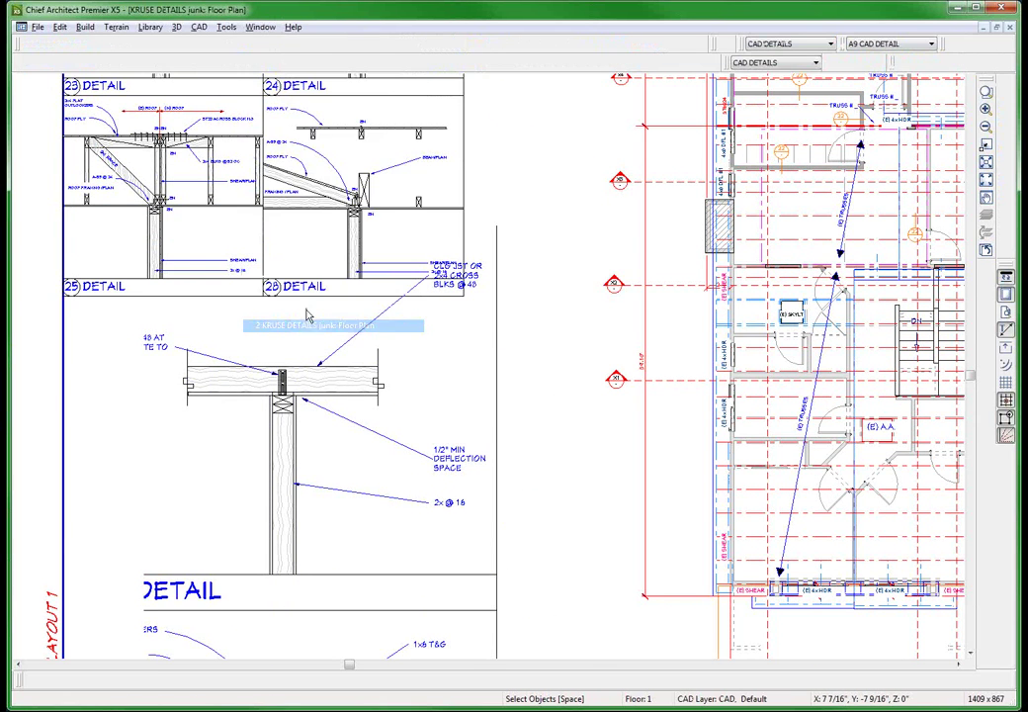
scroll(386, 156, "down", 2)
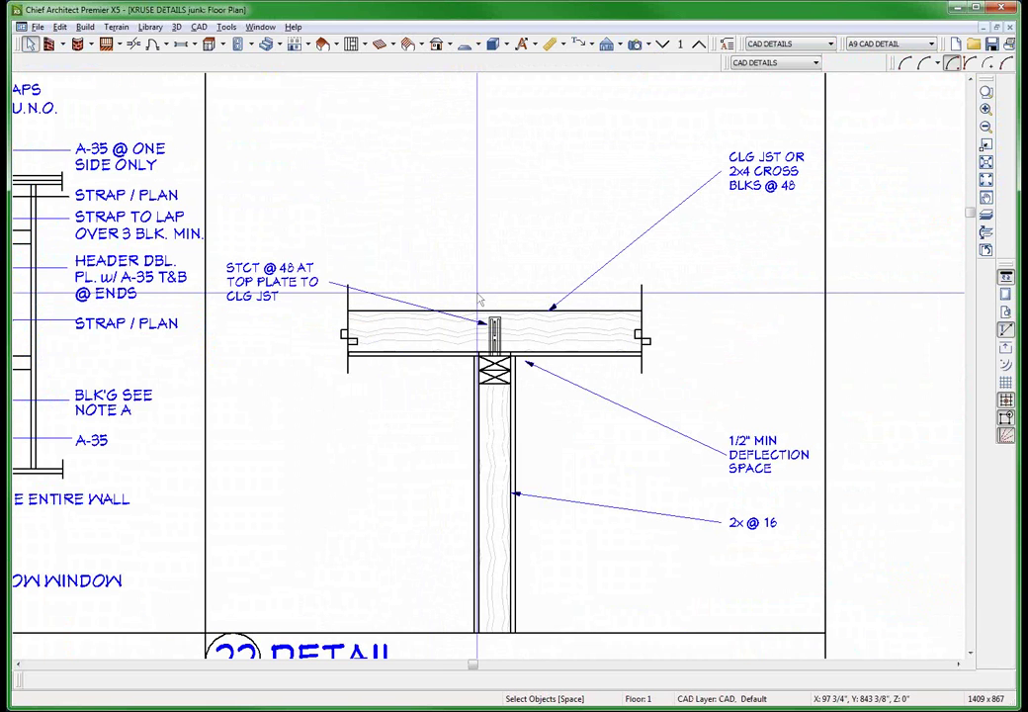
key("ctrl+l")
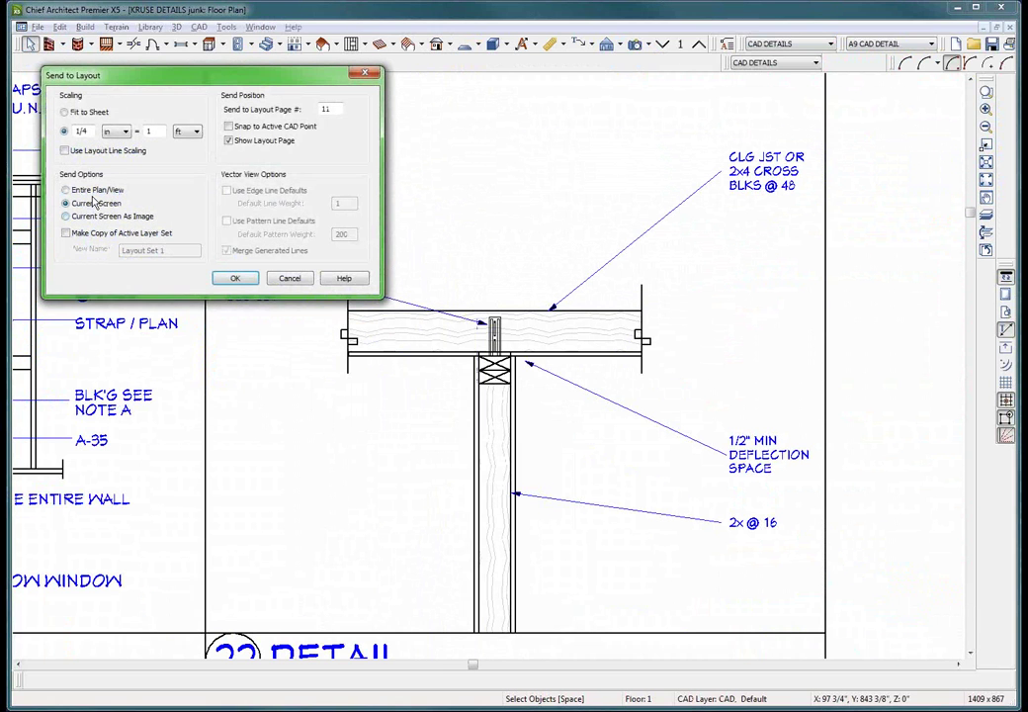
left_click(65, 150)
type("1.5")
key("Return")
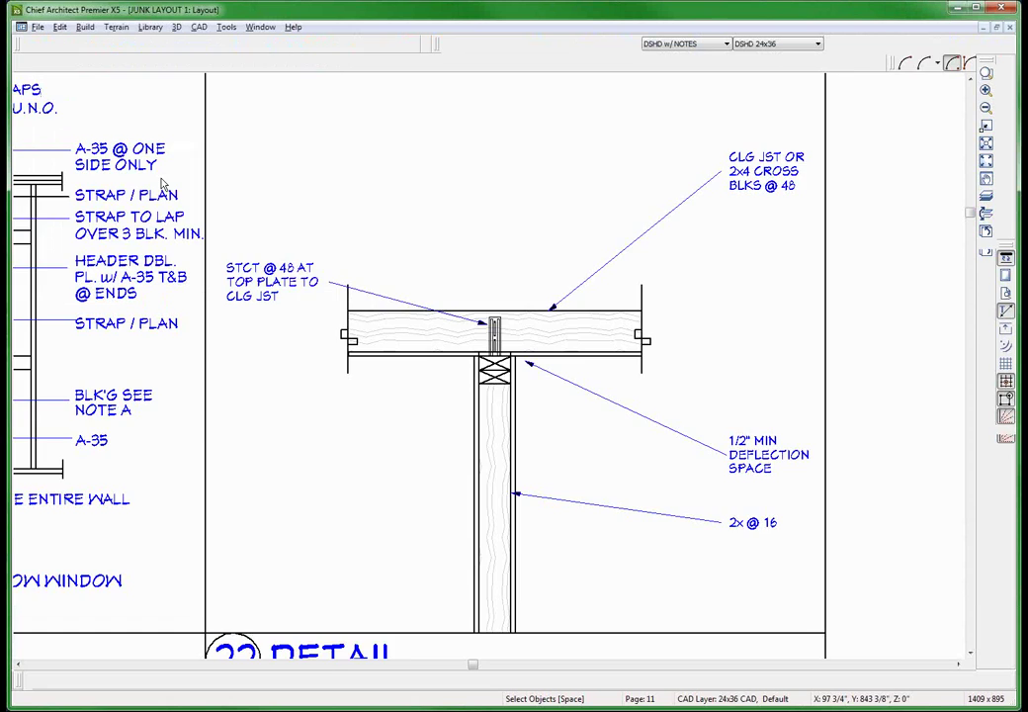
Move the second detail 22 layout box down across the page's lower border, beside the first enlarged copy, and deselect it.
scroll(484, 285, "down", 2)
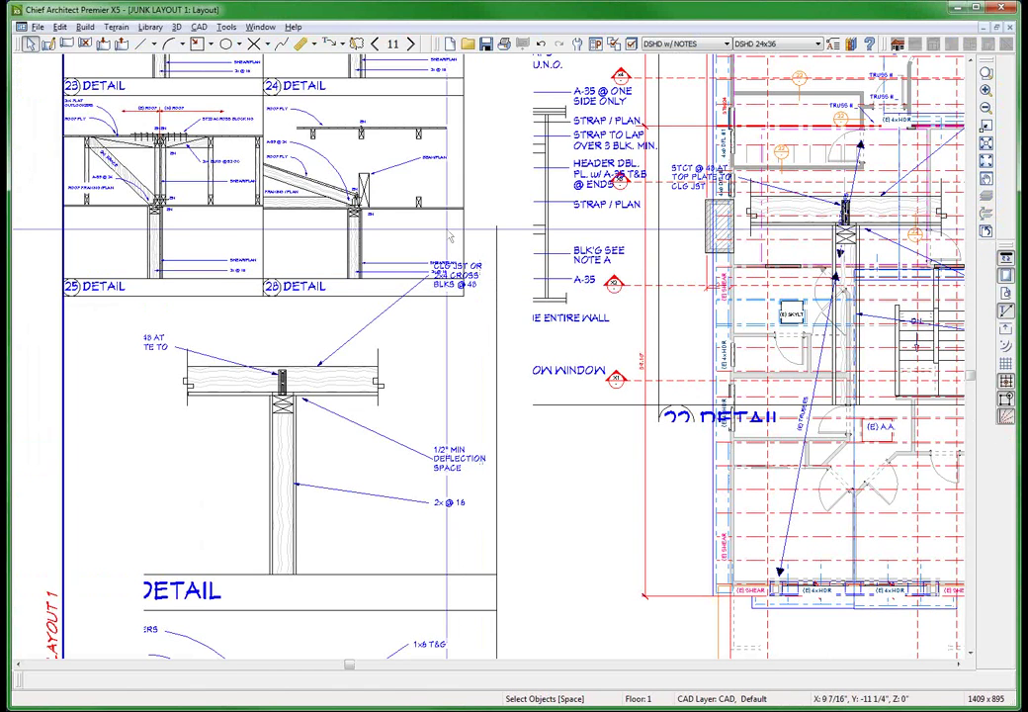
scroll(449, 235, "down", 2)
left_click(672, 208)
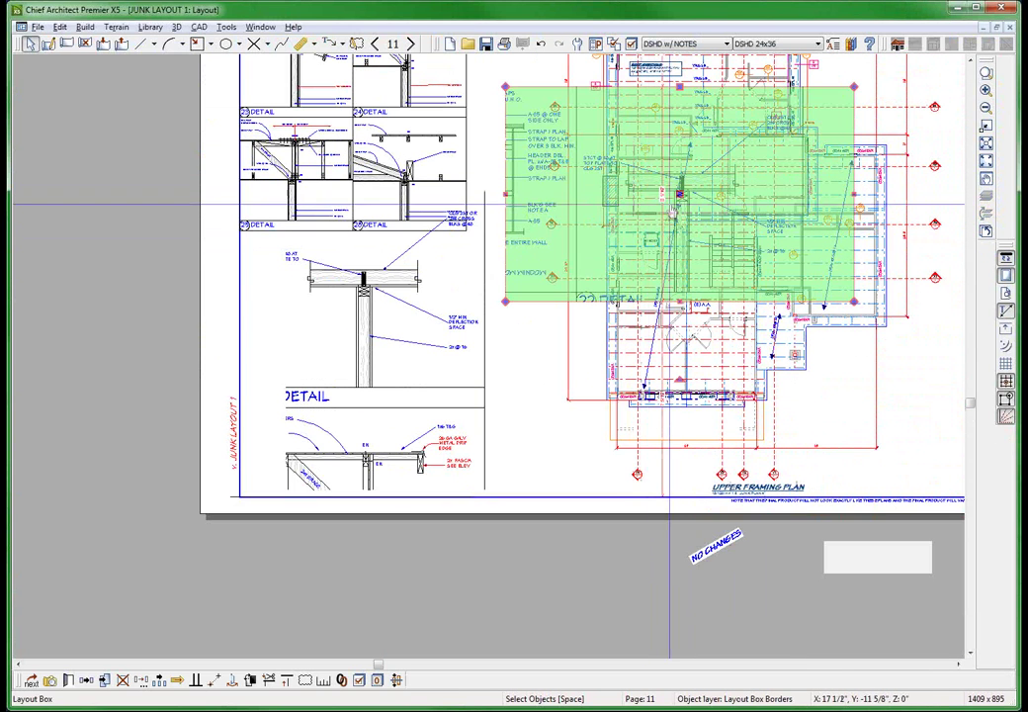
left_click_drag(671, 208, 585, 458)
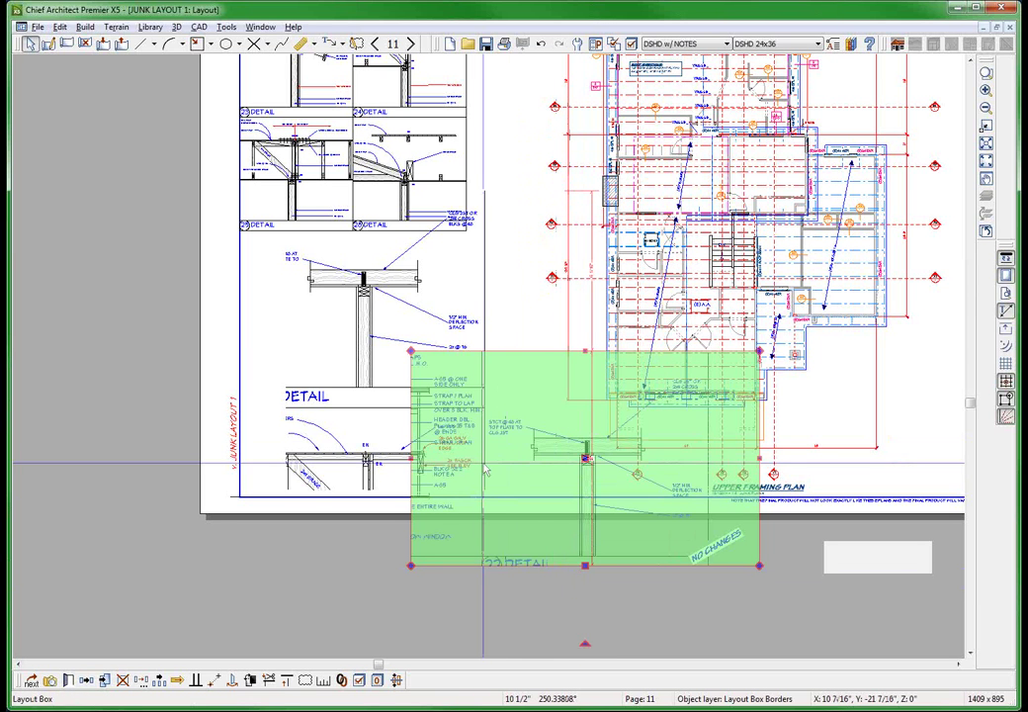
scroll(483, 461, "up", 1)
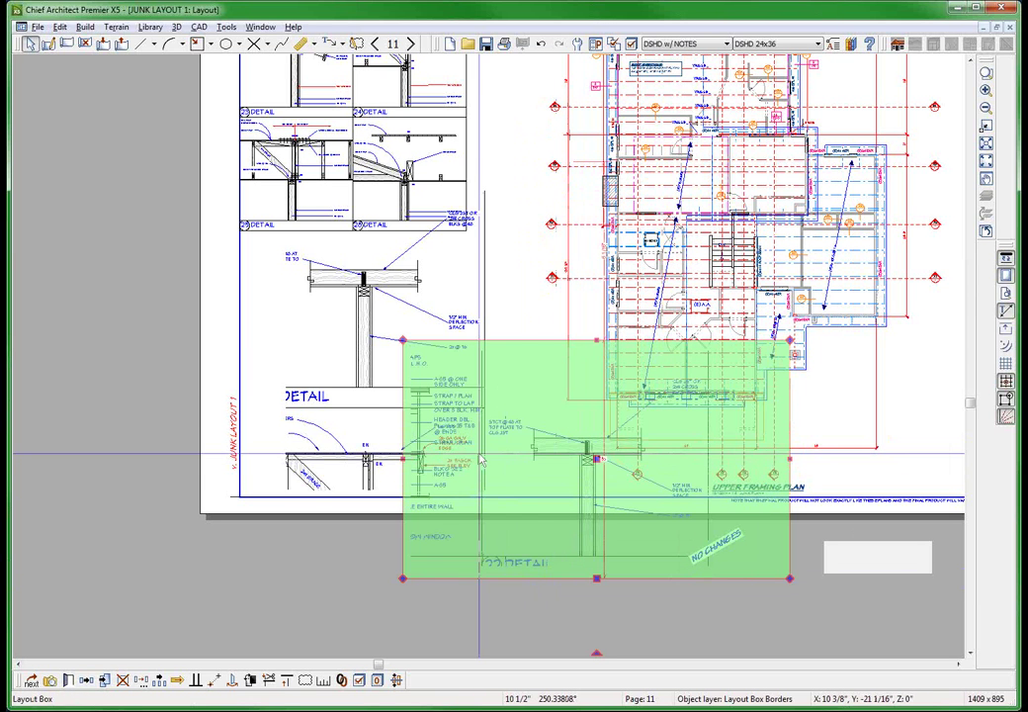
scroll(482, 459, "up", 3)
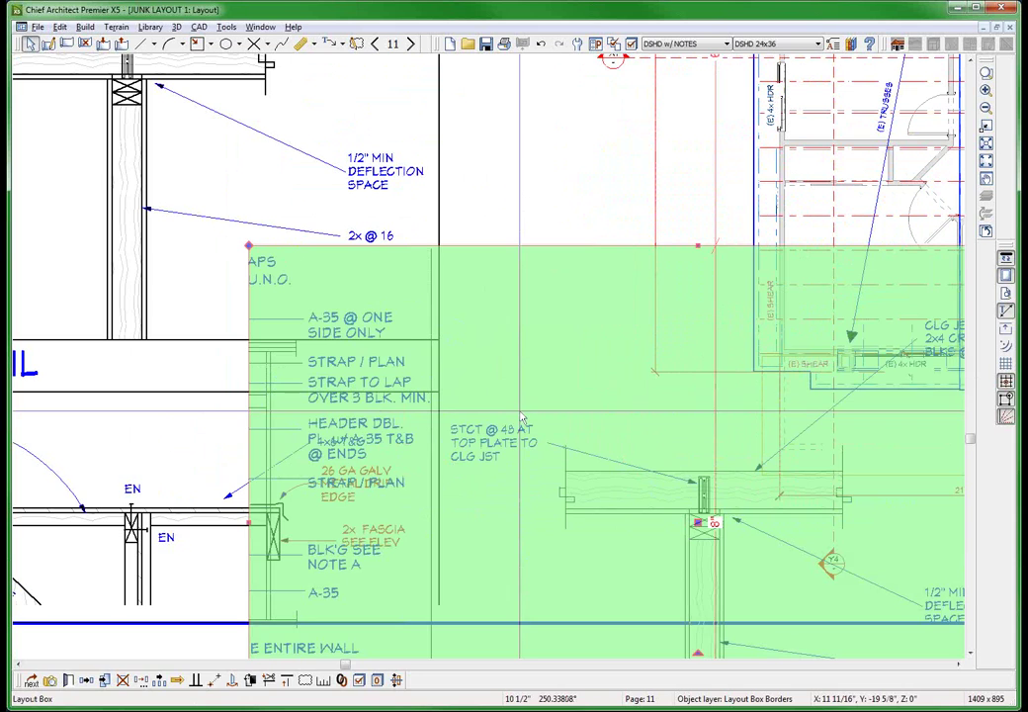
key("Escape")
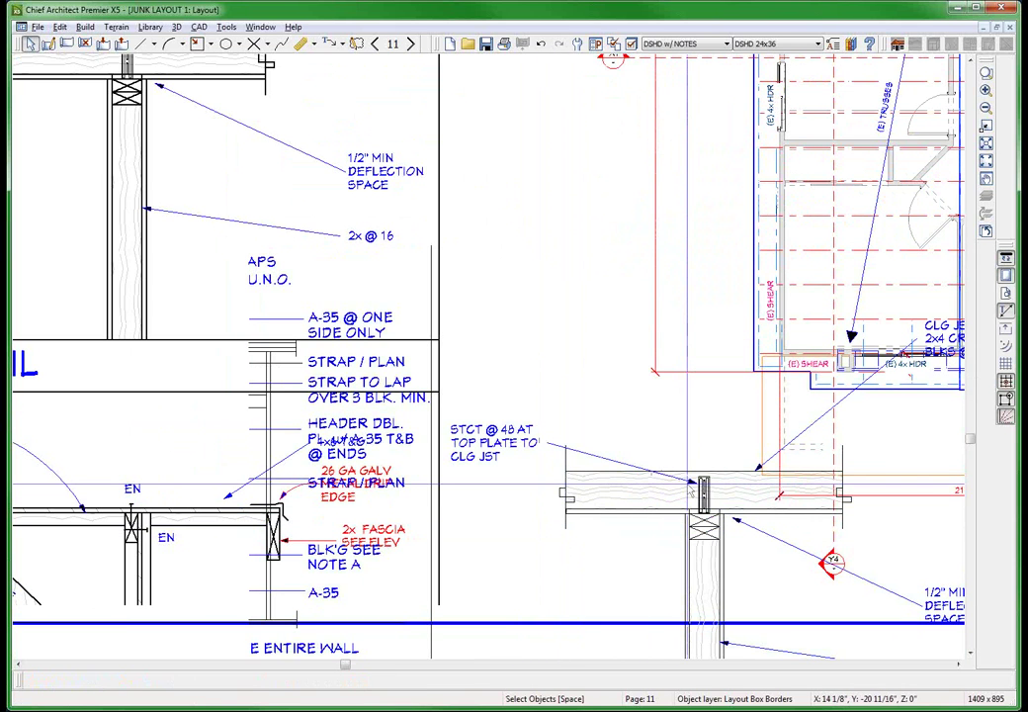
Compare the line weights of the two enlarged detail 22 copies, selecting each layout box in turn and deselecting it.
scroll(690, 491, "up", 1)
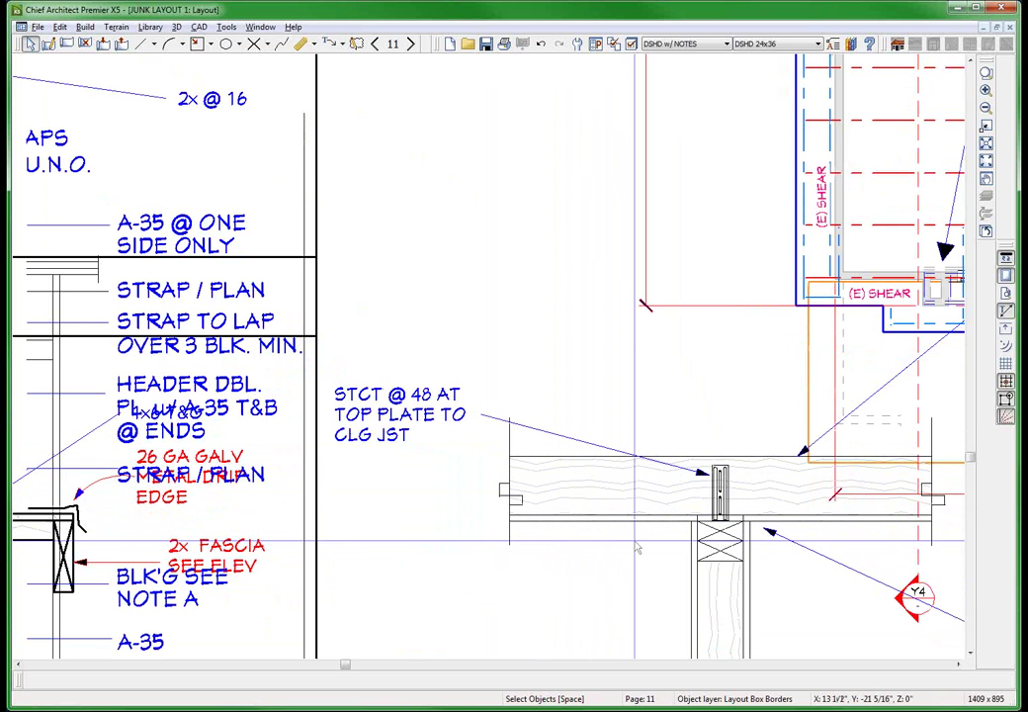
scroll(638, 548, "down", 2)
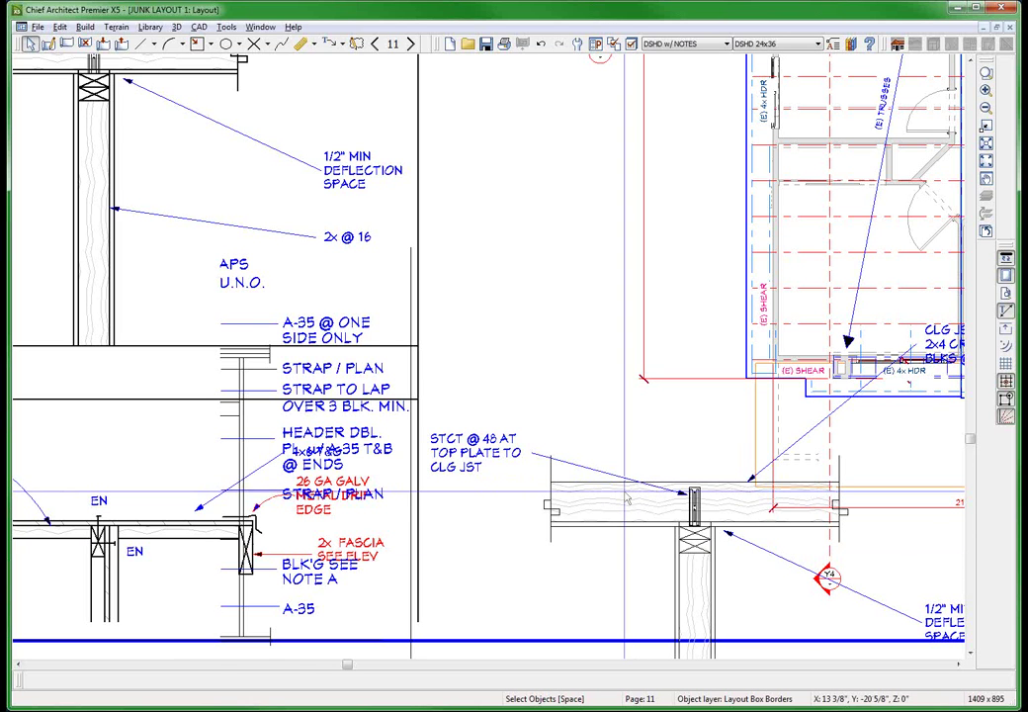
left_click(621, 468)
left_click(583, 512)
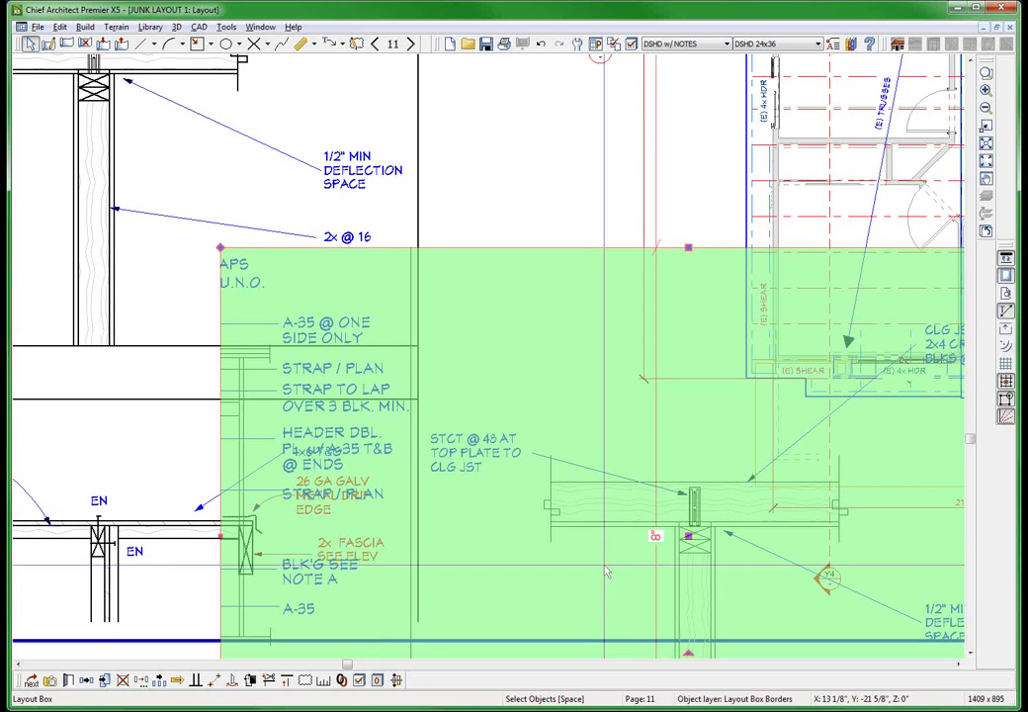
left_click_drag(584, 512, 166, 83)
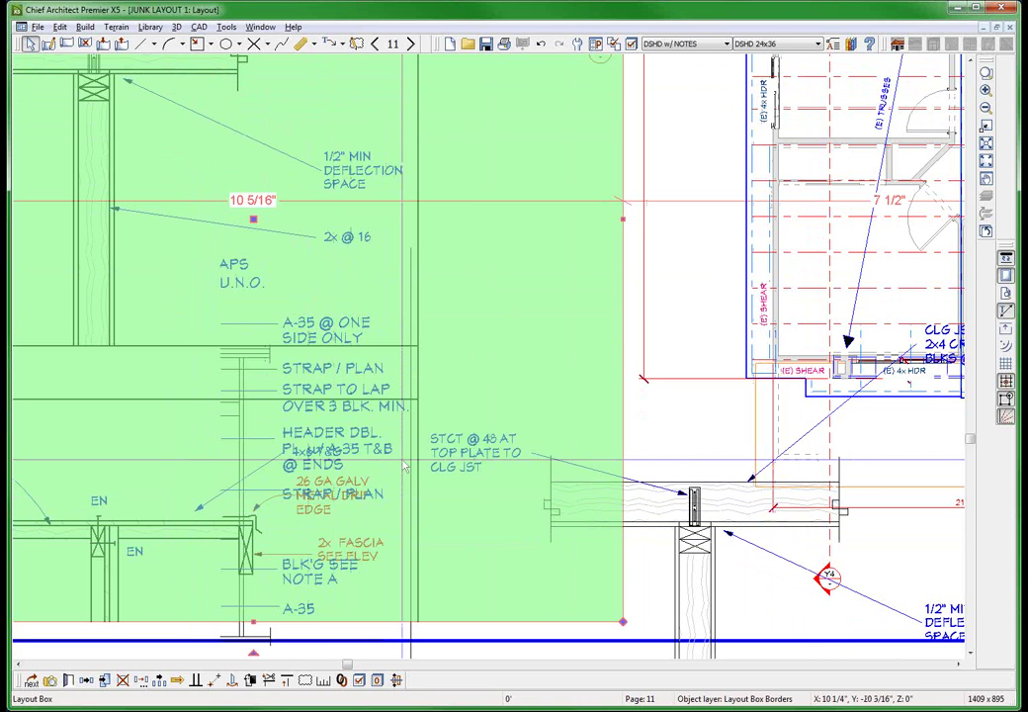
scroll(503, 439, "down", 1)
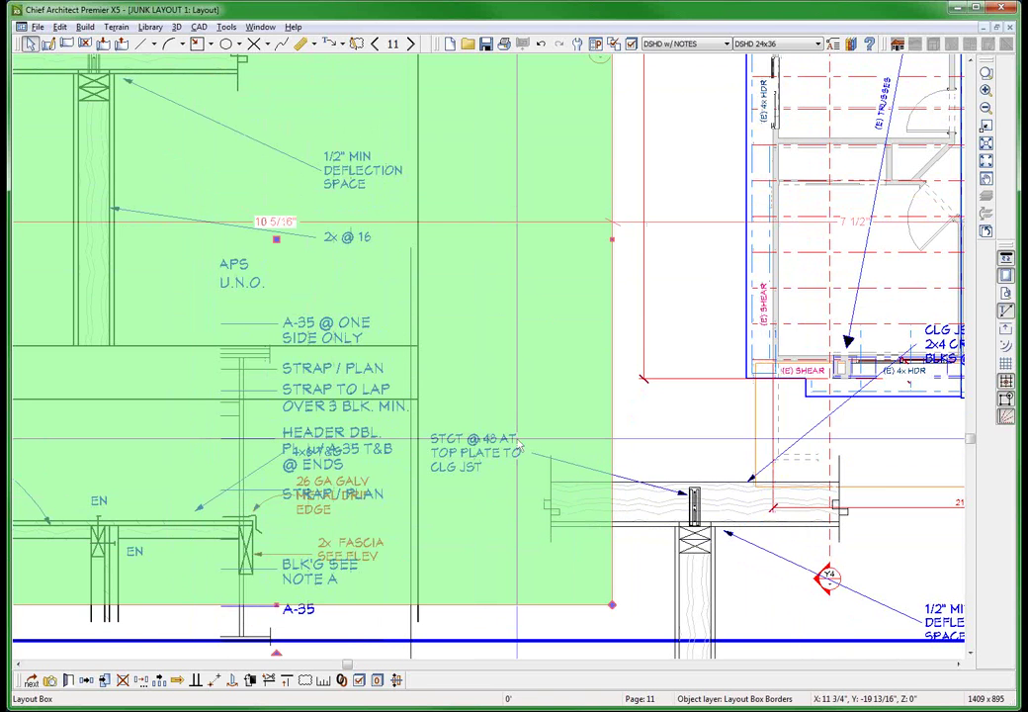
scroll(517, 441, "down", 1)
key("Escape")
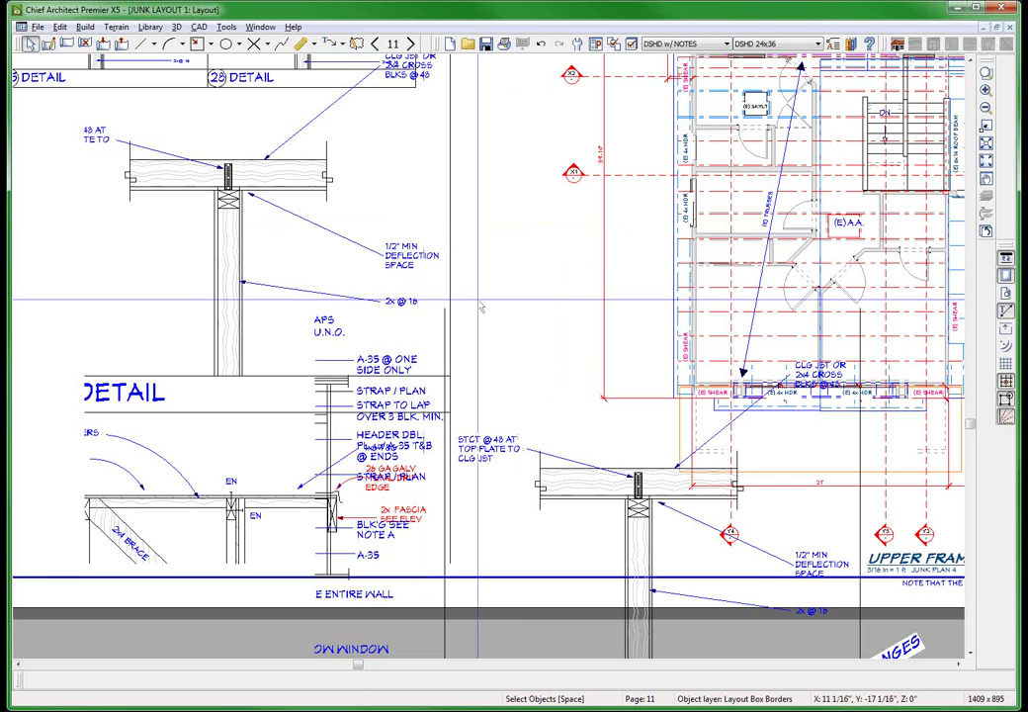
Tile the layout and the details plan windows side by side.
scroll(482, 309, "up", 2)
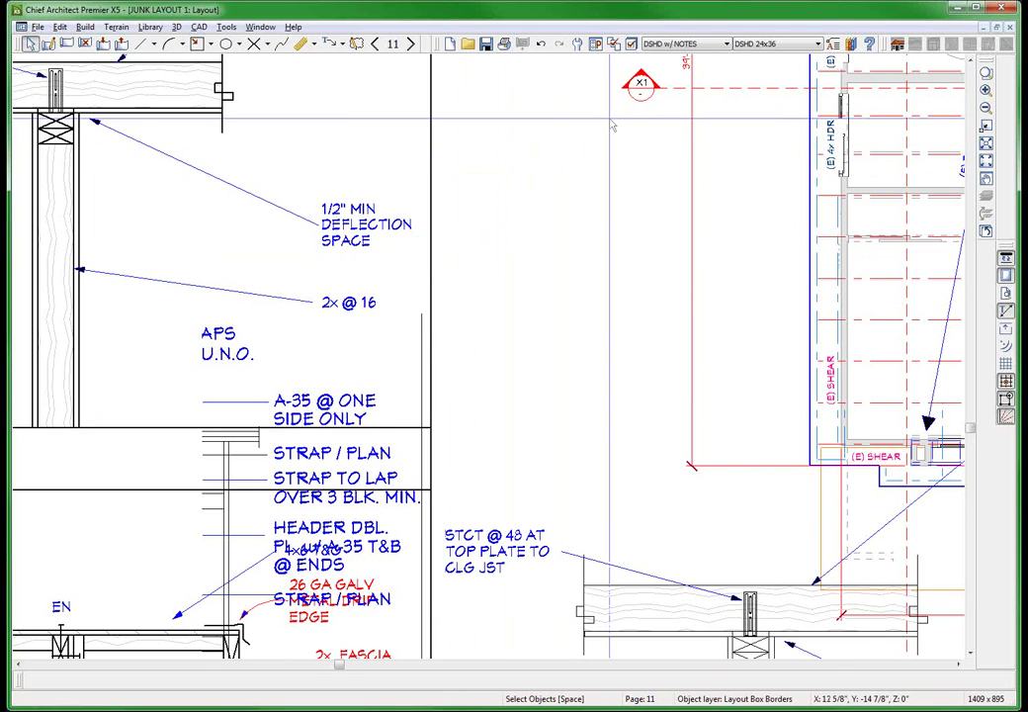
scroll(613, 126, "down", 2)
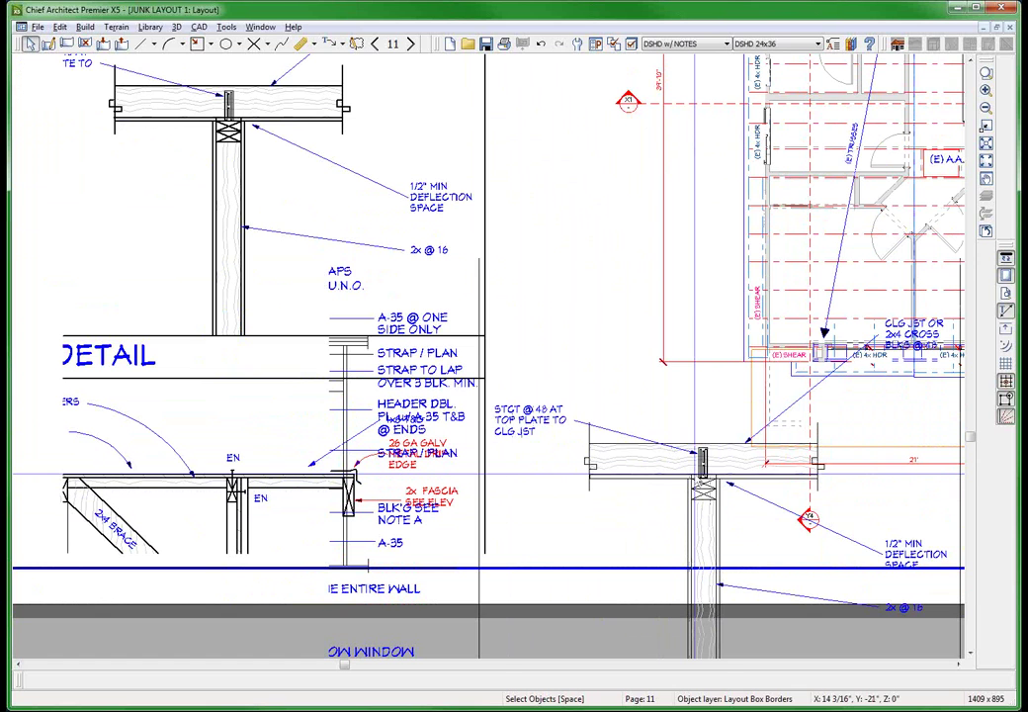
key("shift+F7")
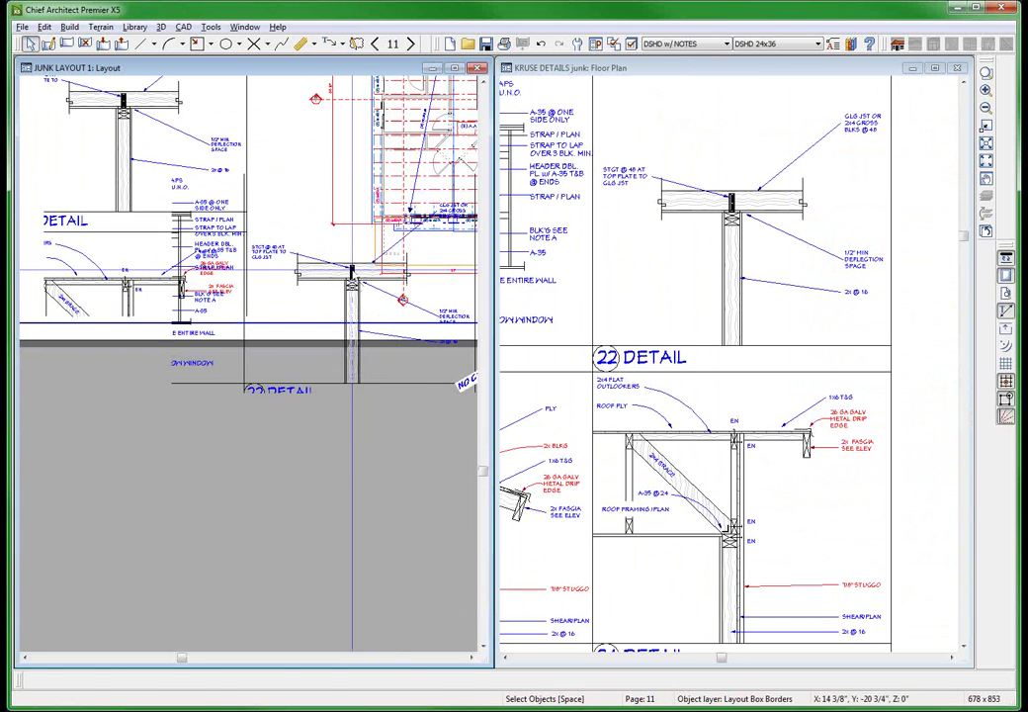
In the details plan, set the line weight of the narrow vertical polyline on the left side of detail 22's wall to 33.
left_click(352, 294)
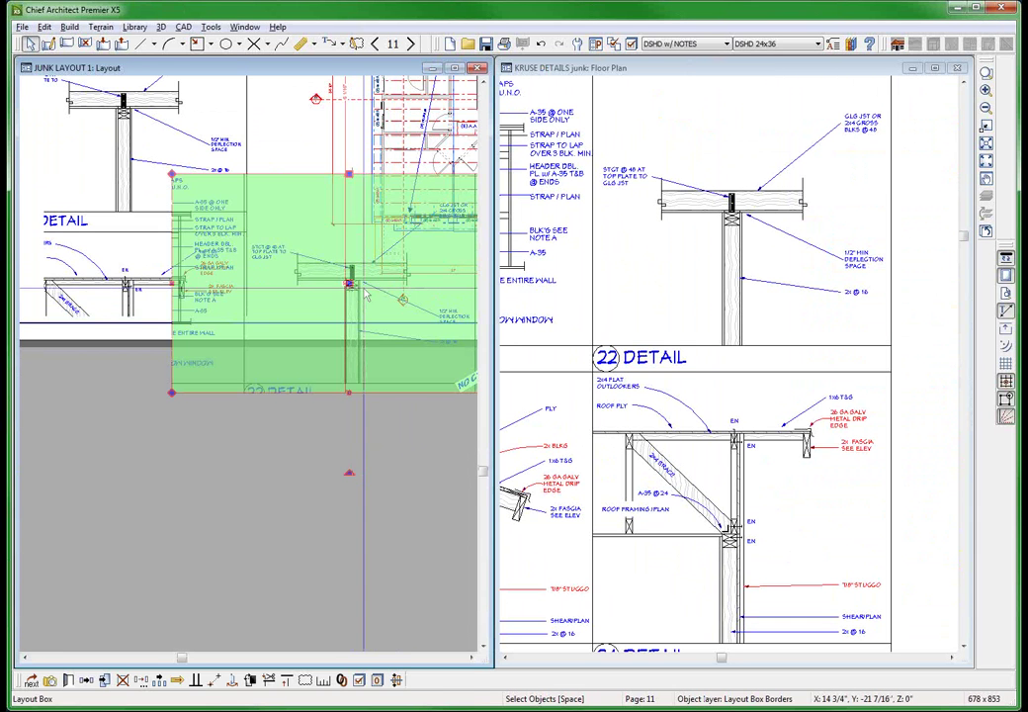
scroll(366, 291, "up", 4)
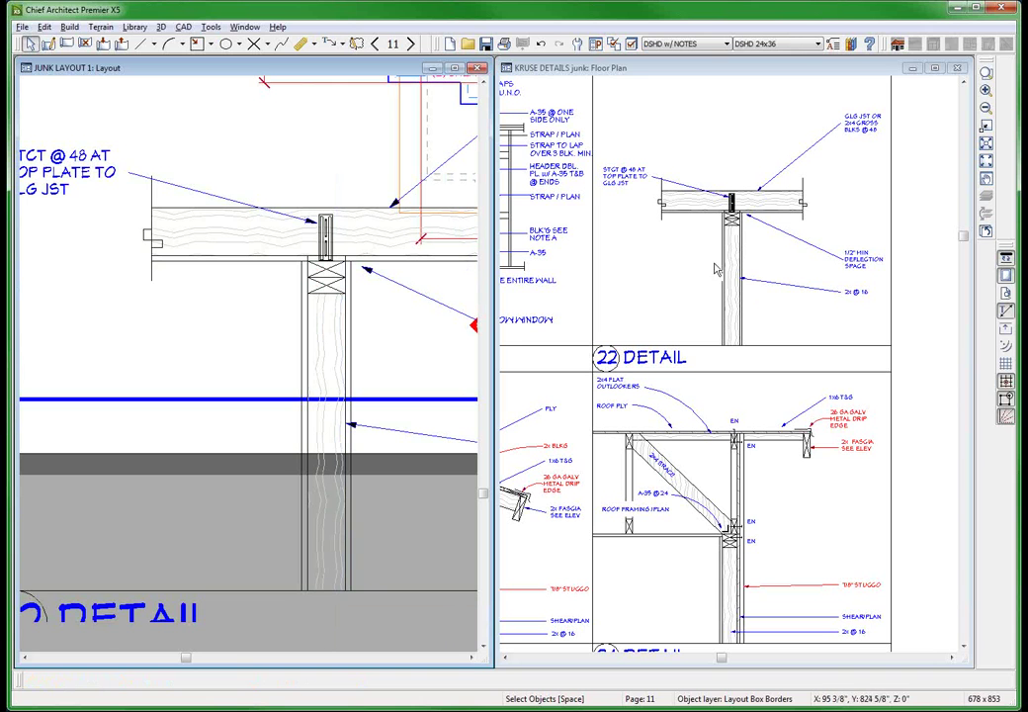
left_click(722, 263)
left_click(726, 260)
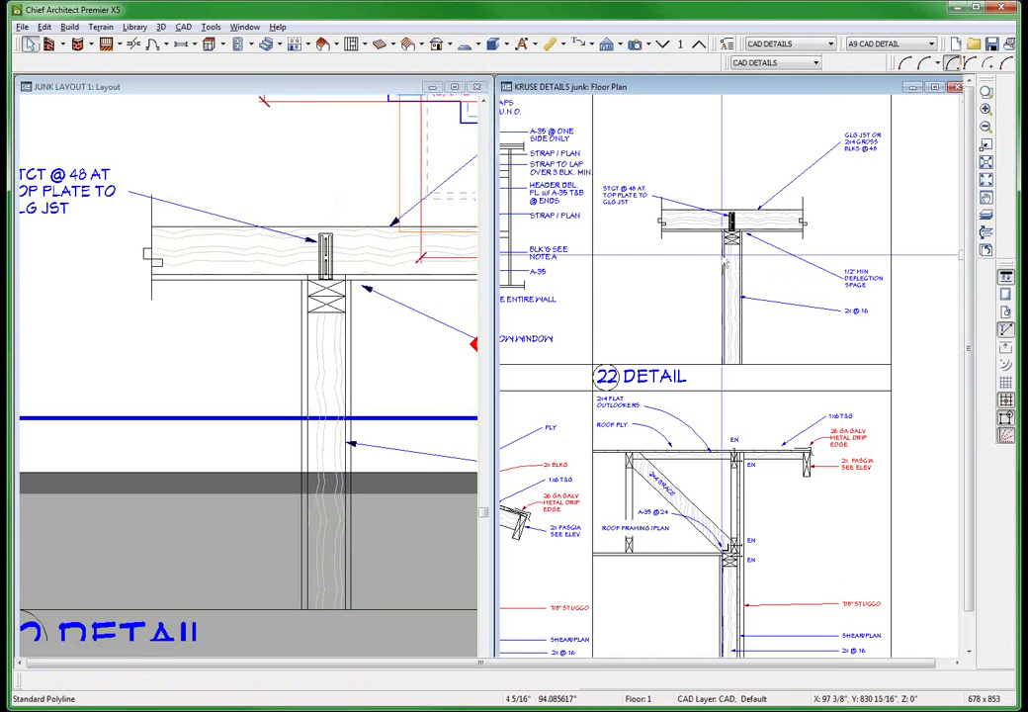
scroll(725, 260, "up", 2)
double_click(726, 260)
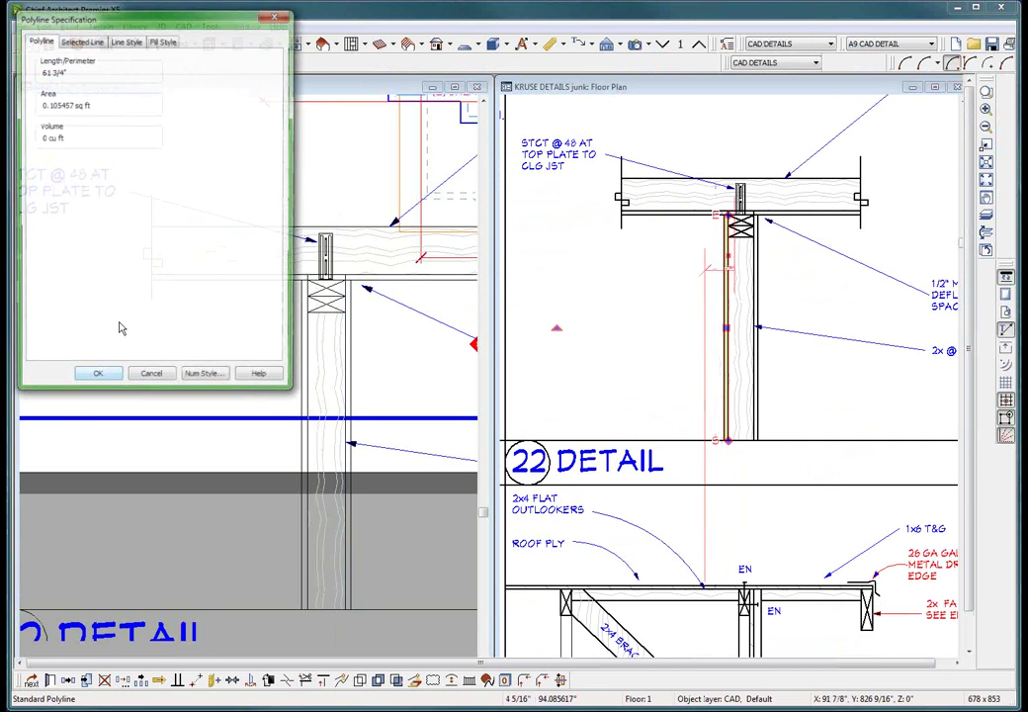
left_click(120, 39)
double_click(109, 211)
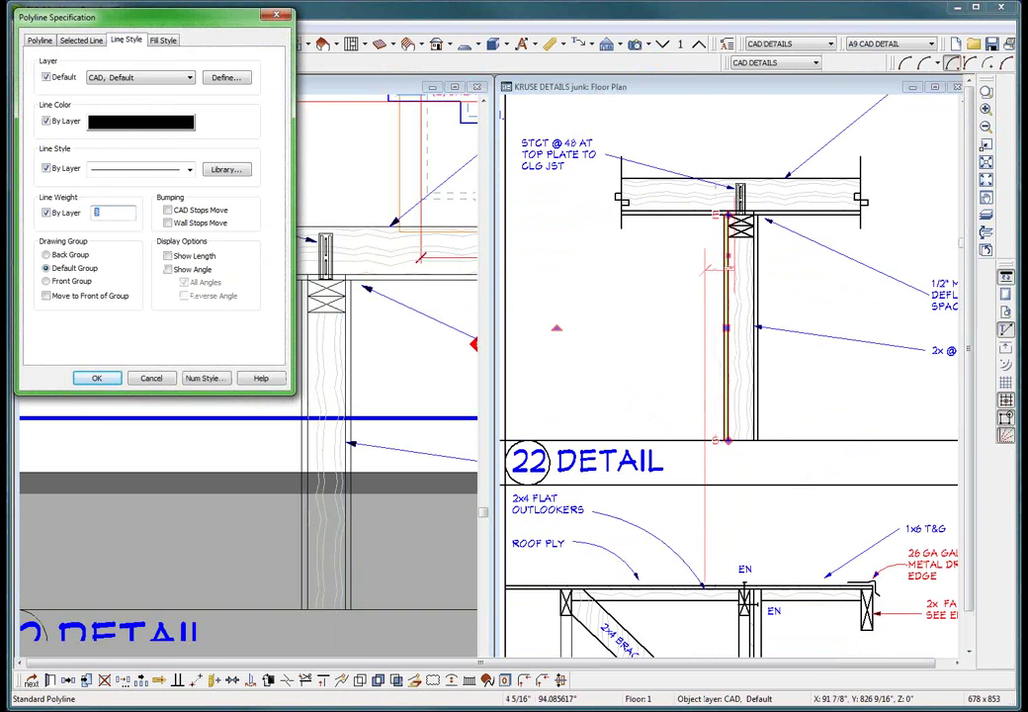
type("33")
key("Return")
Compare the vertical wall polyline's line weight in the lower detail 22 layout box with the same line in the details plan.
left_click(273, 385)
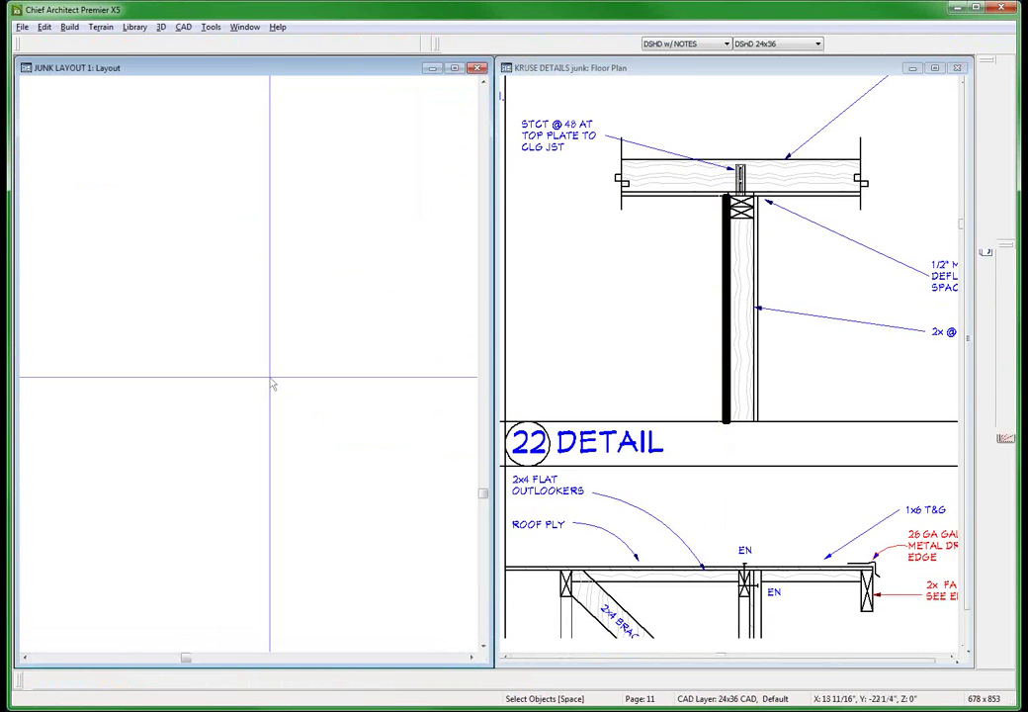
scroll(270, 378, "down", 1)
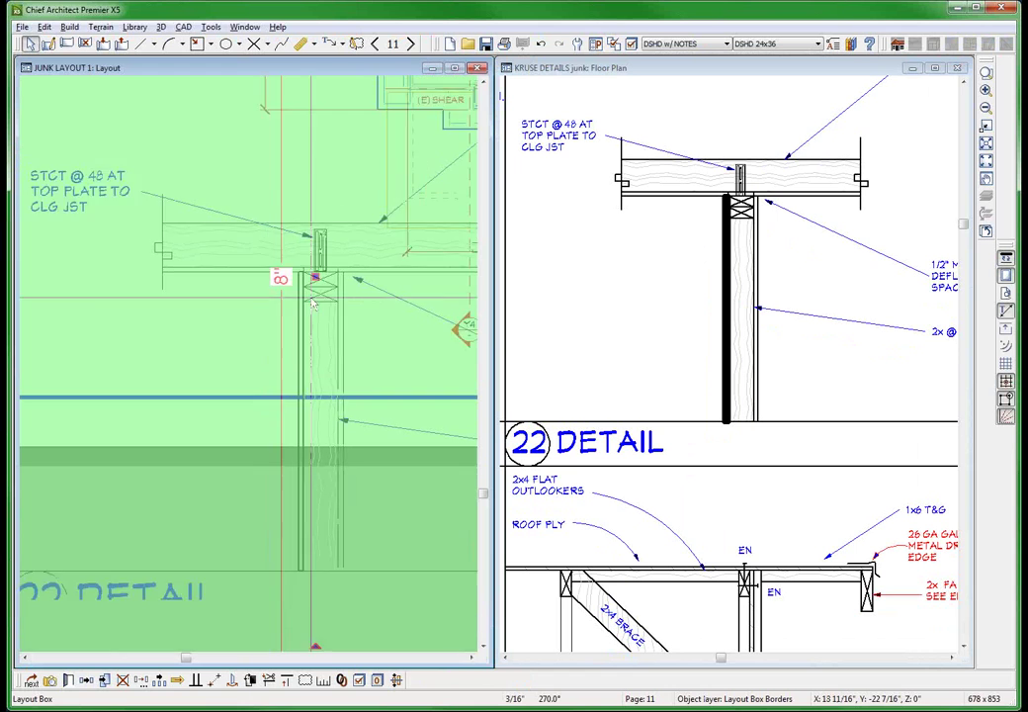
scroll(299, 309, "up", 2)
key("Escape")
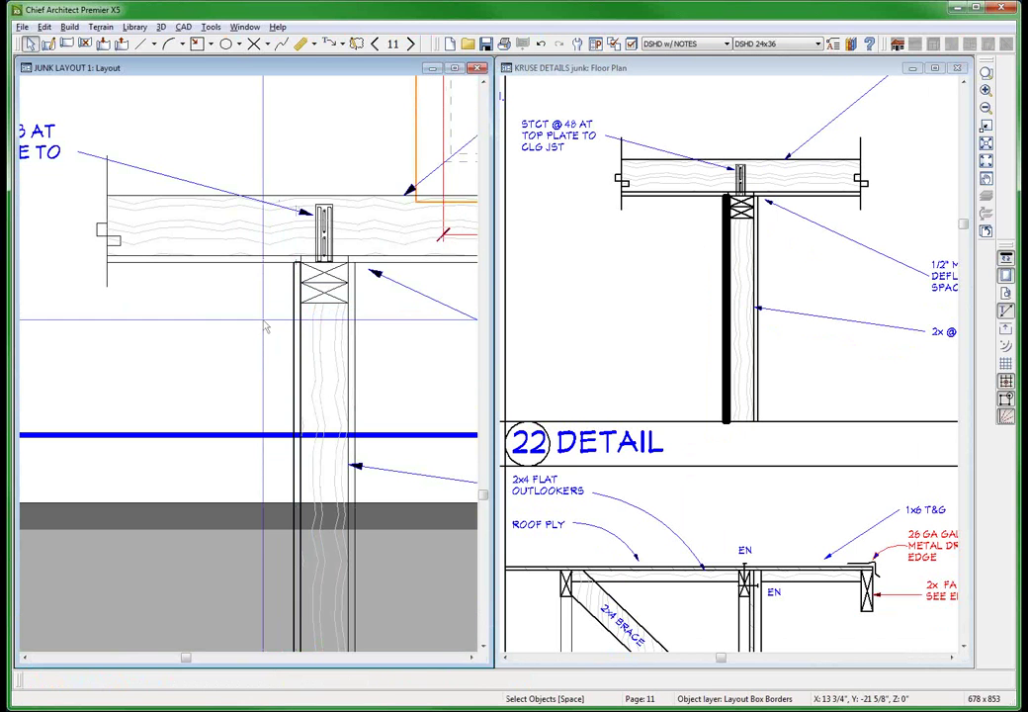
scroll(265, 328, "up", 2)
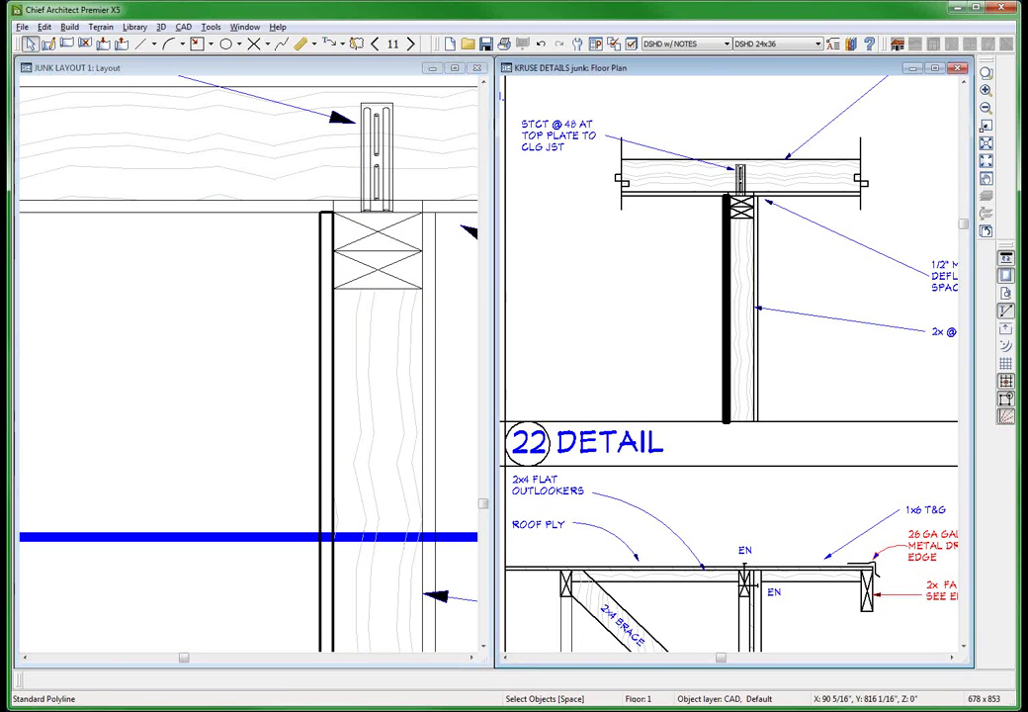
left_click(672, 366)
scroll(672, 367, "down", 5)
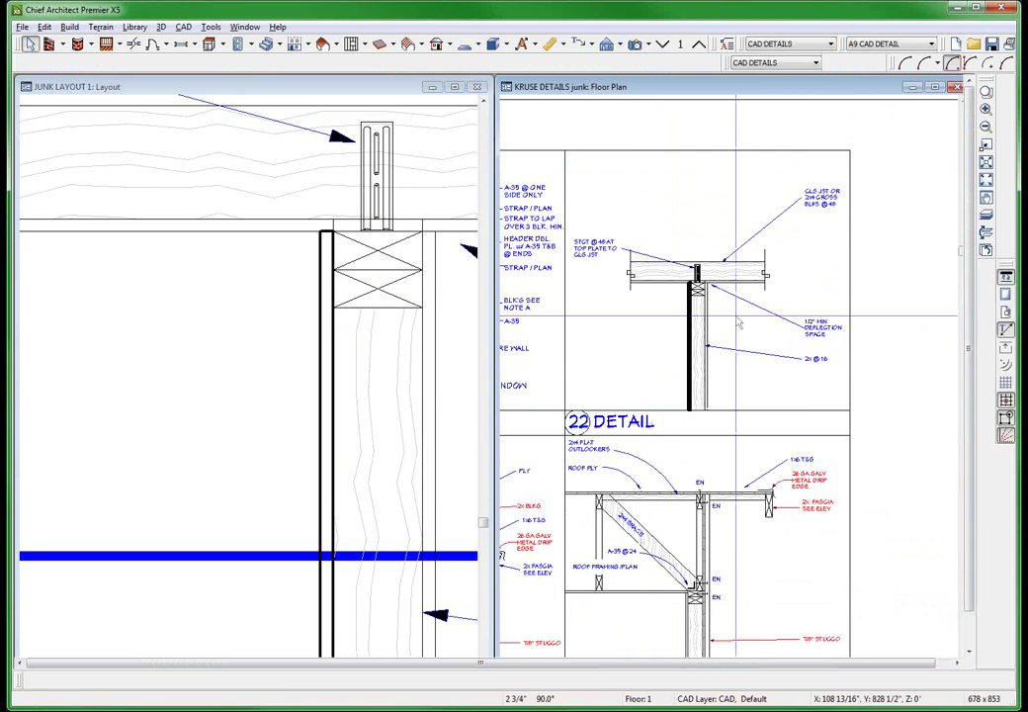
scroll(810, 295, "down", 2)
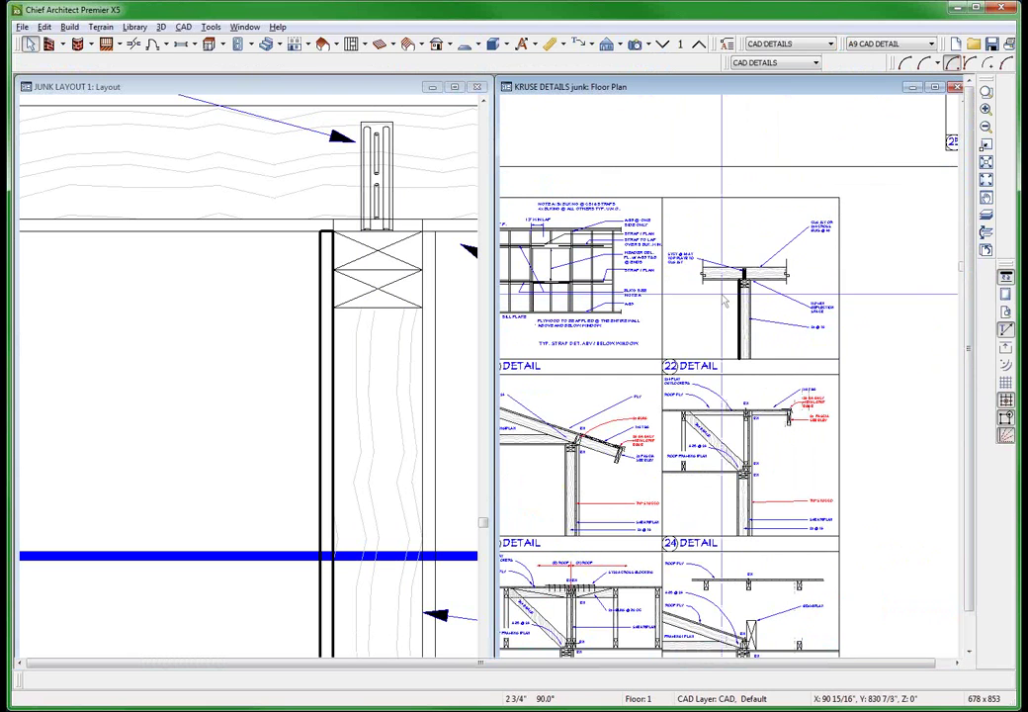
scroll(724, 301, "up", 1)
scroll(724, 302, "up", 3)
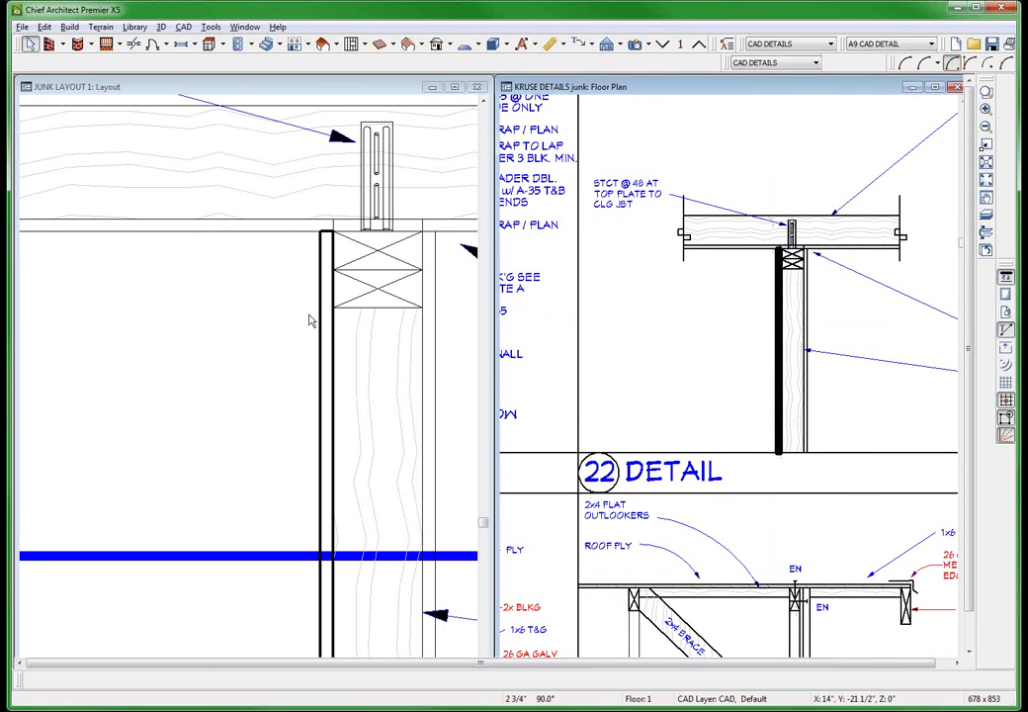
Set the line weight of the horizontal polyline beneath detail 22's ceiling joist, left of the wall, to 35.
left_click(736, 255)
double_click(737, 255)
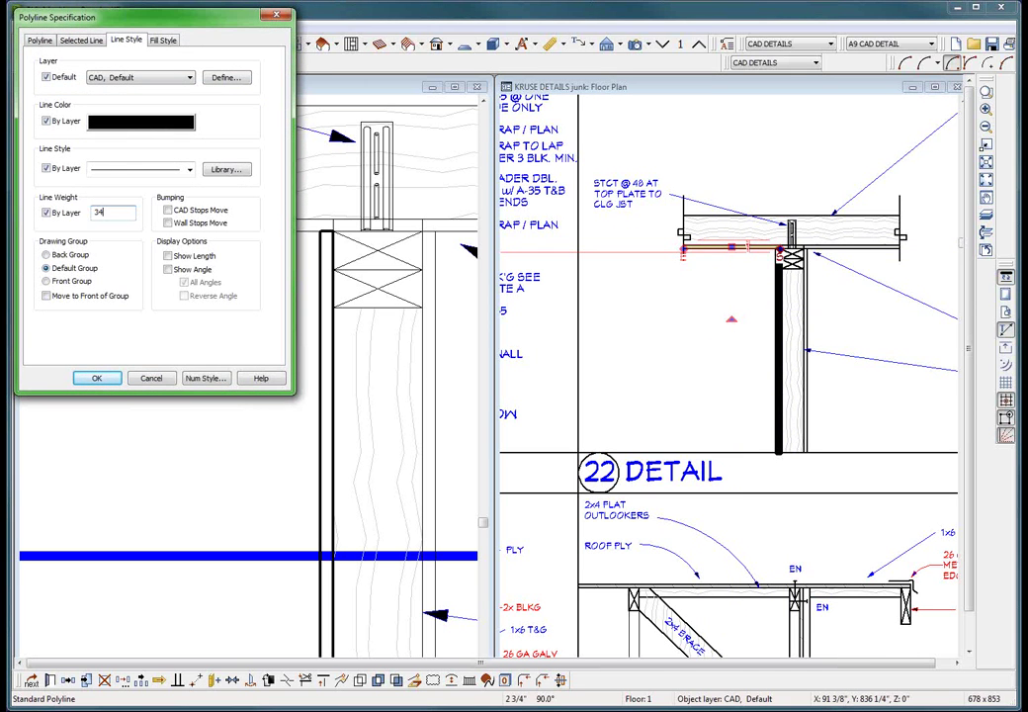
key("BackSpace")
type("5")
key("Return")
Compare how the two thickened polylines of detail 22 display in the layout box and in the details plan.
left_click(158, 259)
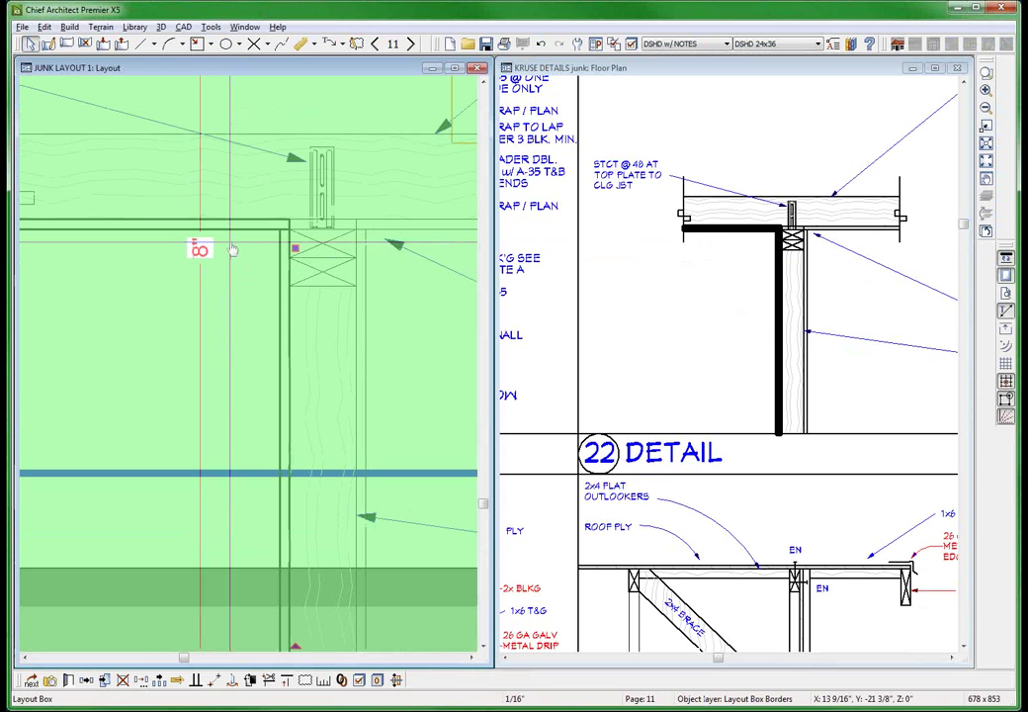
scroll(233, 250, "down", 1)
key("Escape")
scroll(233, 239, "up", 1)
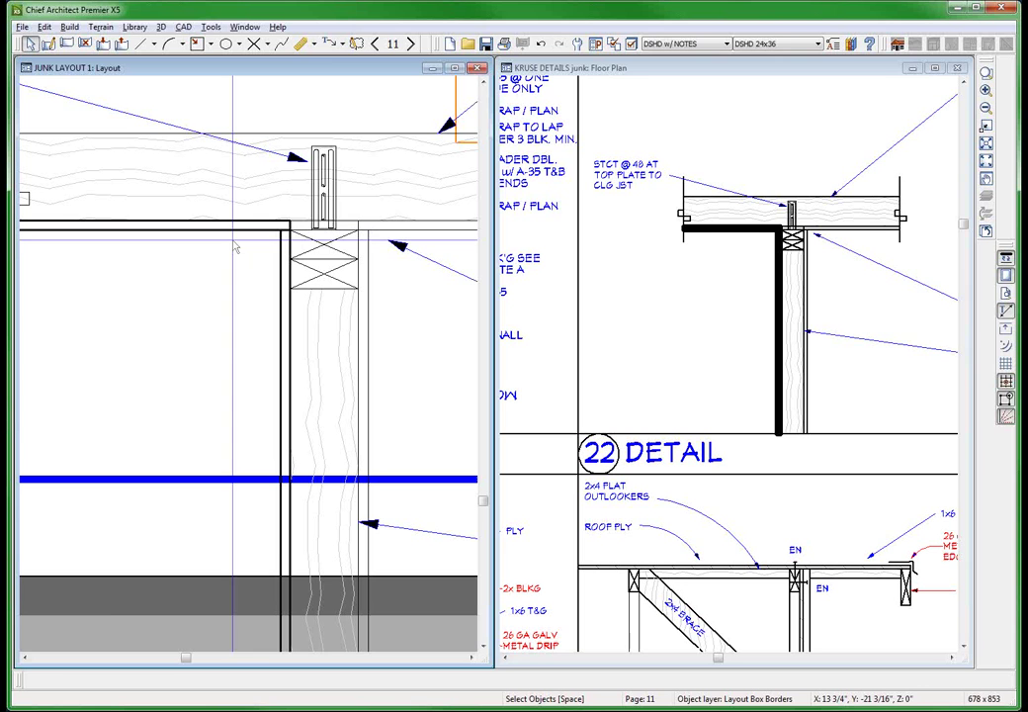
left_click(613, 217)
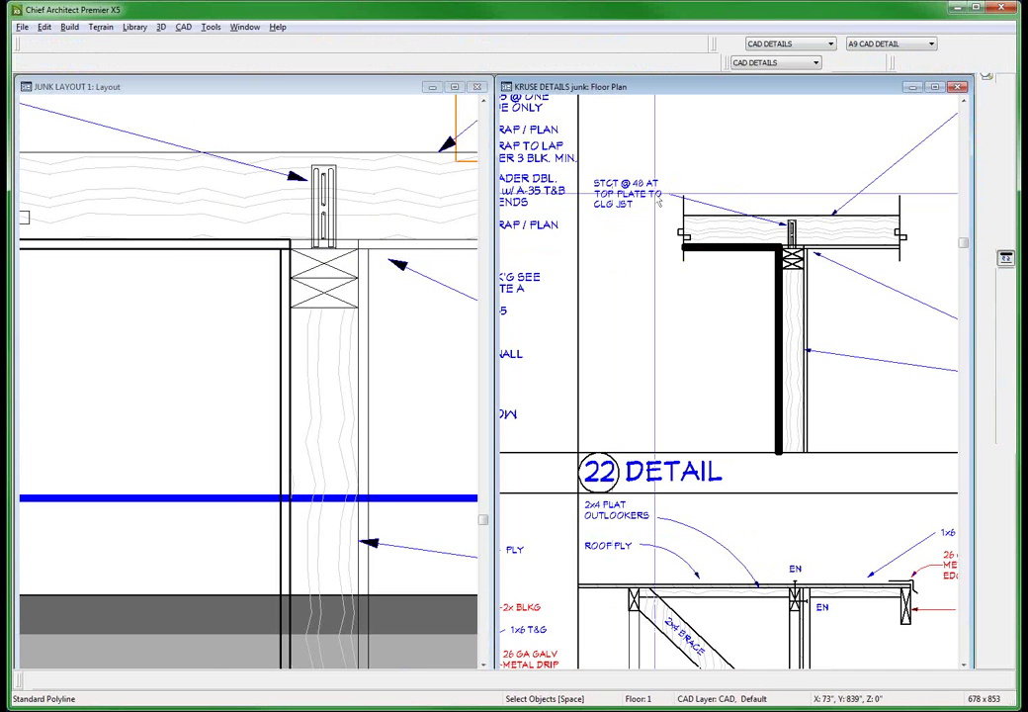
scroll(658, 203, "down", 5)
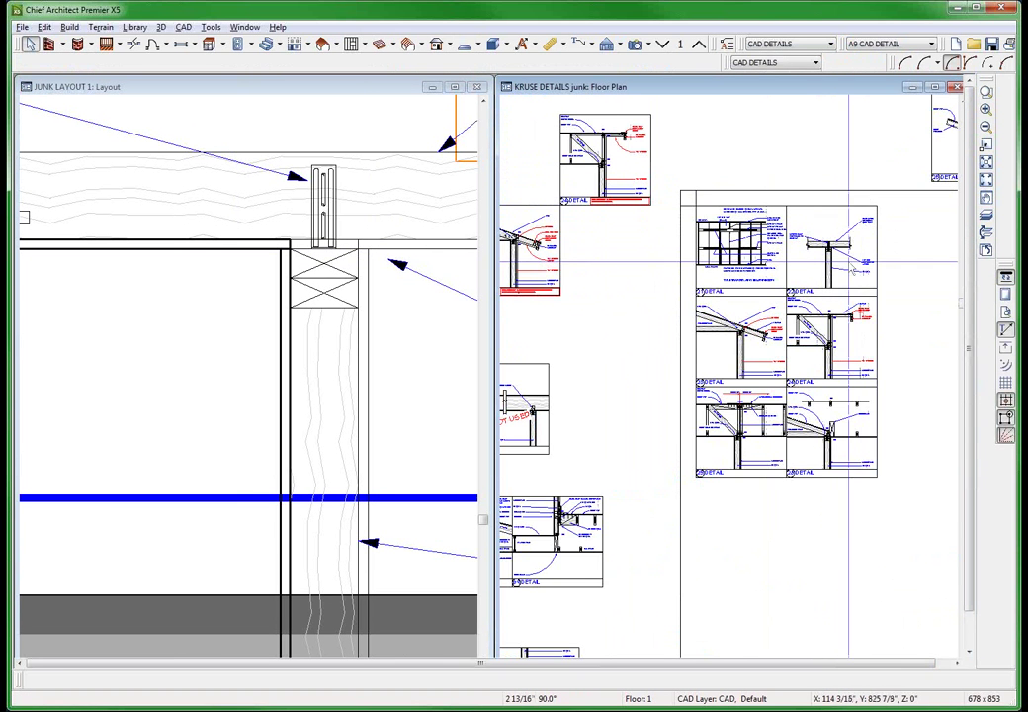
scroll(850, 263, "up", 6)
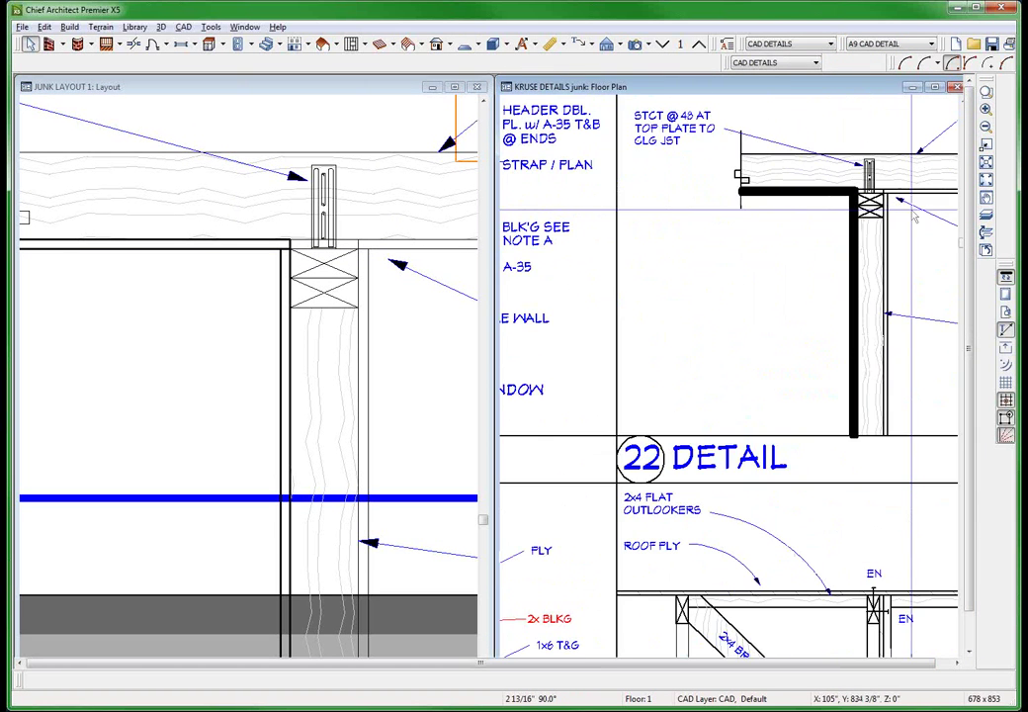
left_click(165, 286)
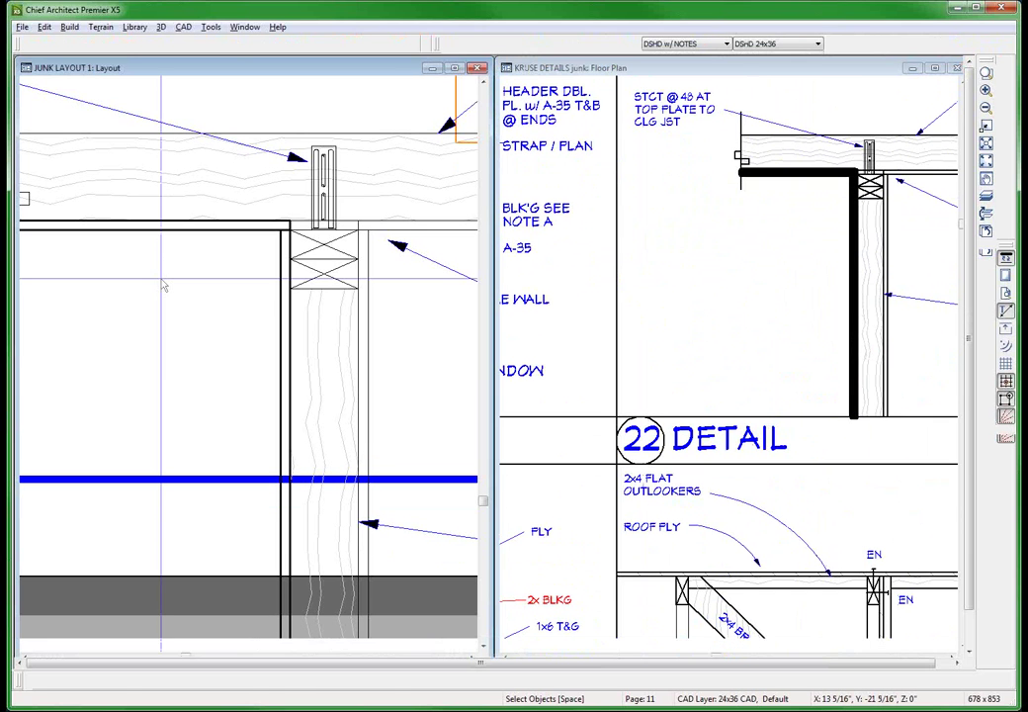
left_click(164, 286)
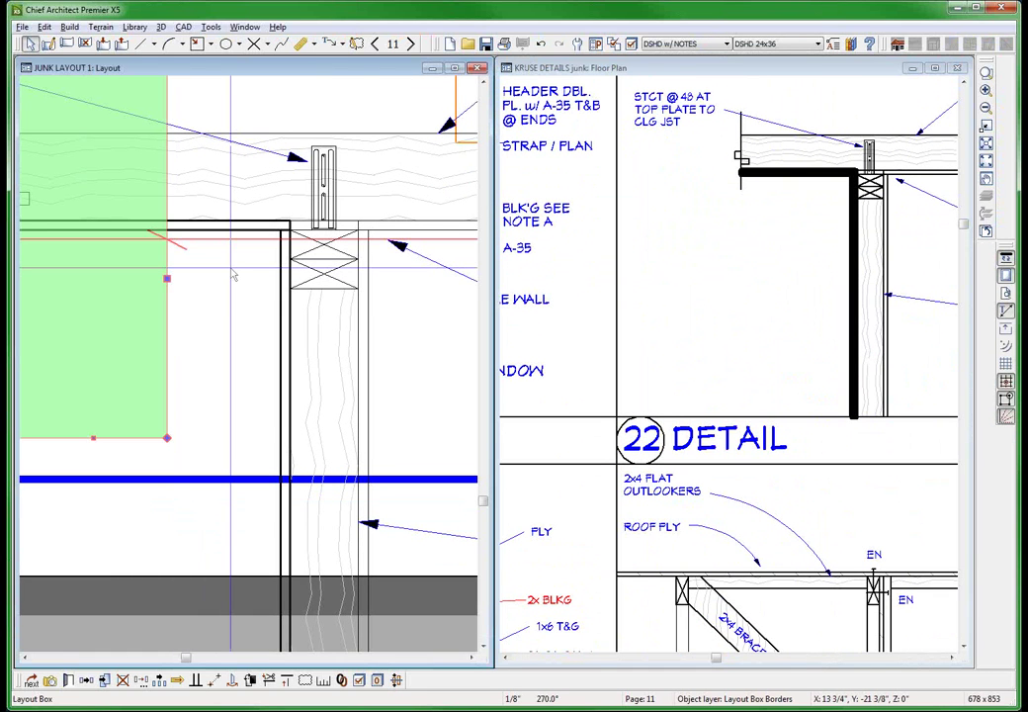
scroll(234, 275, "down", 2)
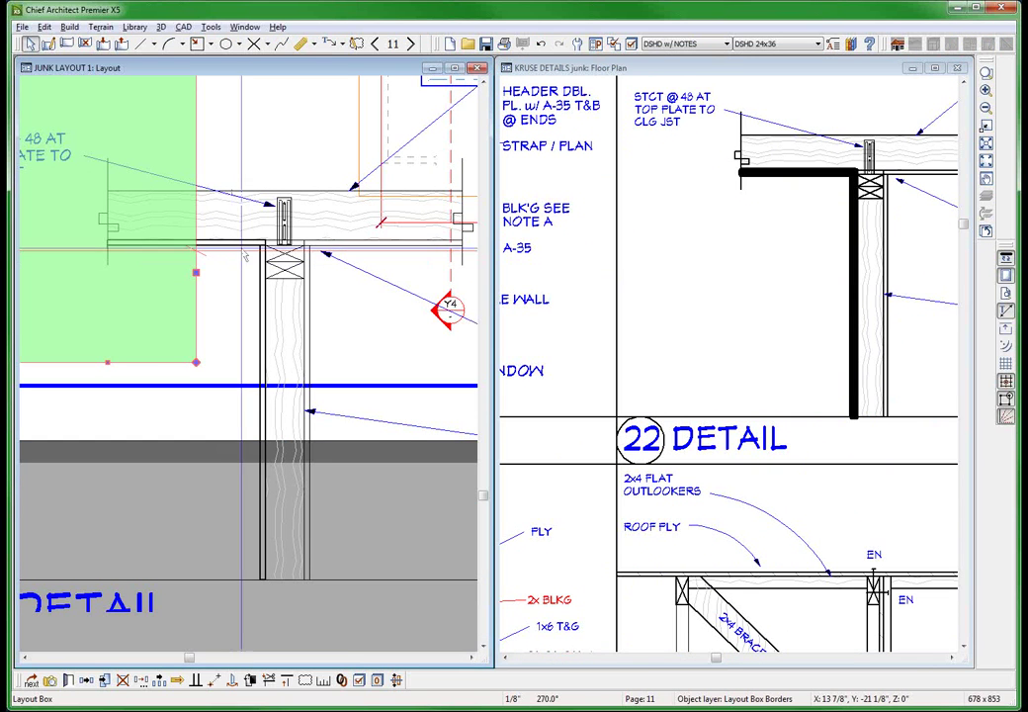
In the details plan, draw a horizontal CAD line about 18 1/4" long in the empty area left of detail 22's wall.
left_click(821, 314)
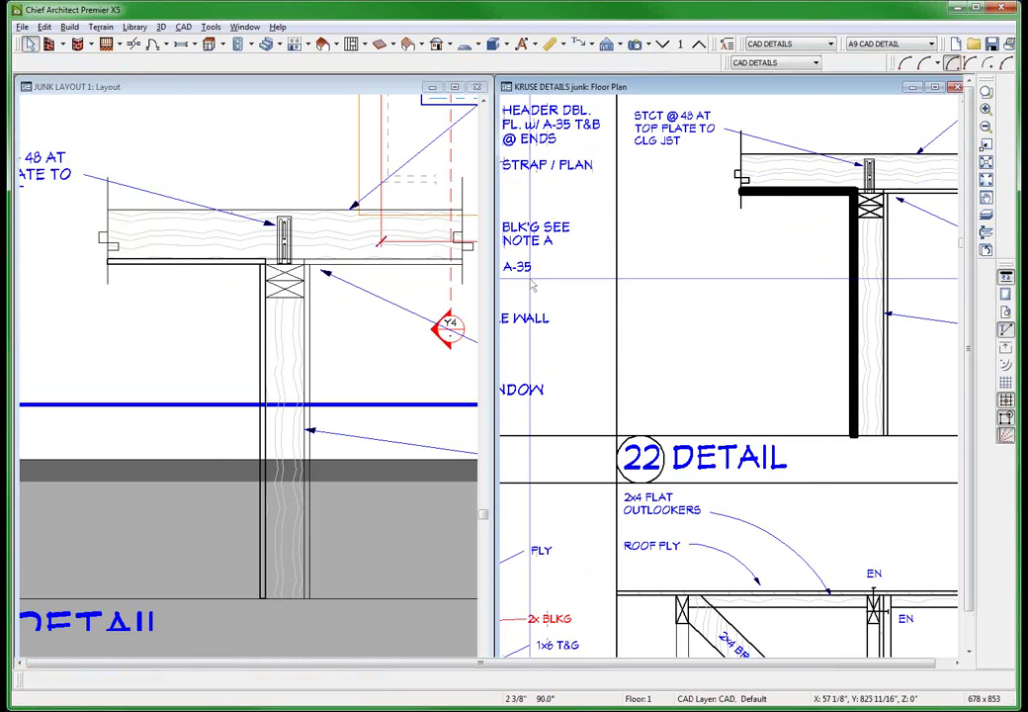
key("w")
left_click_drag(650, 296, 796, 297)
key("space")
Change the new horizontal line left of detail 22's wall to a dashed line style.
left_click(770, 299)
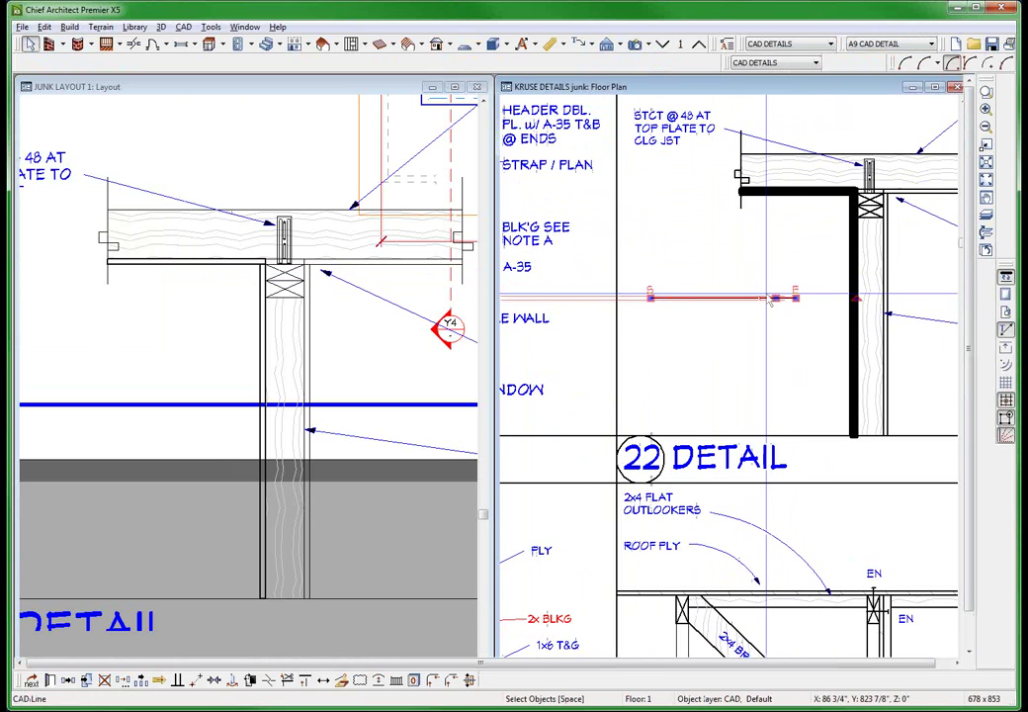
double_click(770, 299)
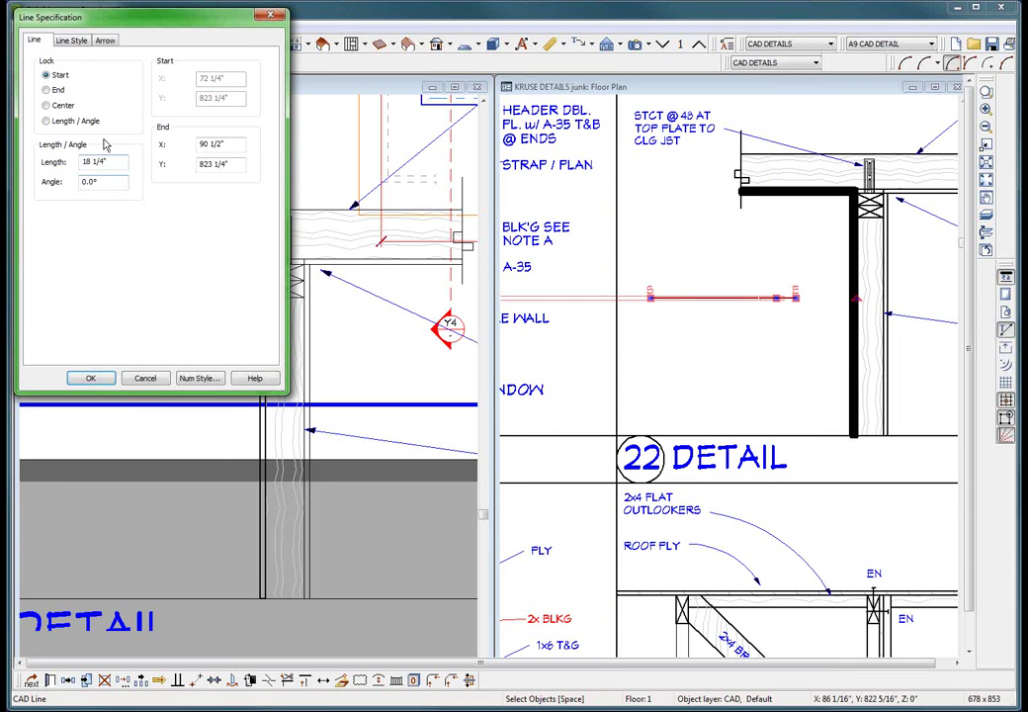
left_click(72, 40)
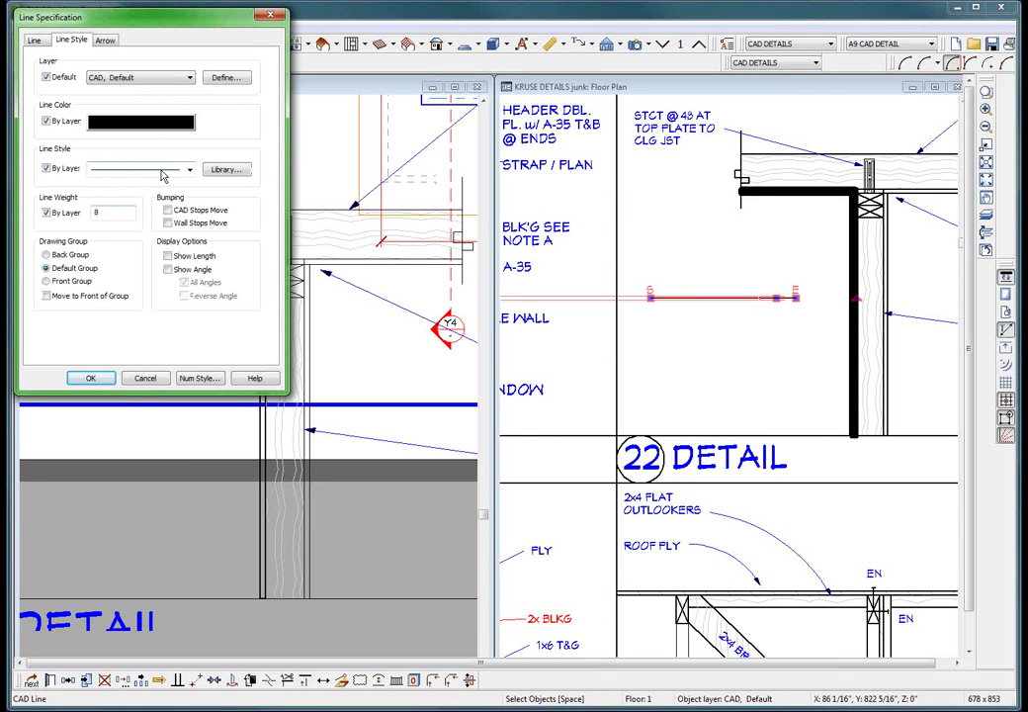
left_click(164, 170)
scroll(149, 329, "down", 10)
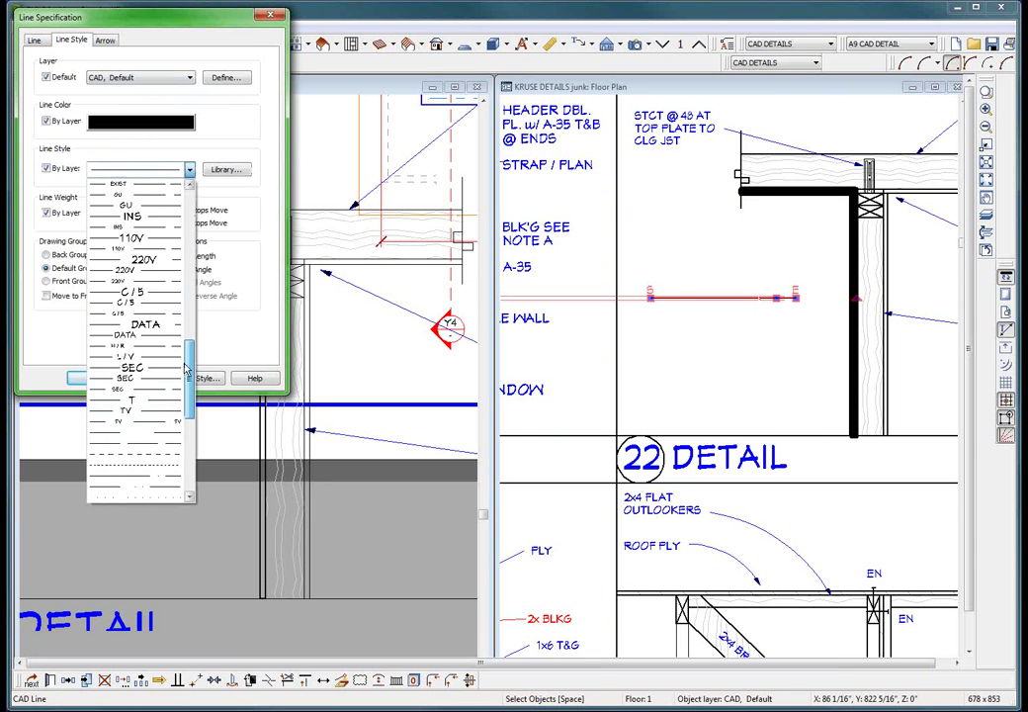
left_click(148, 330)
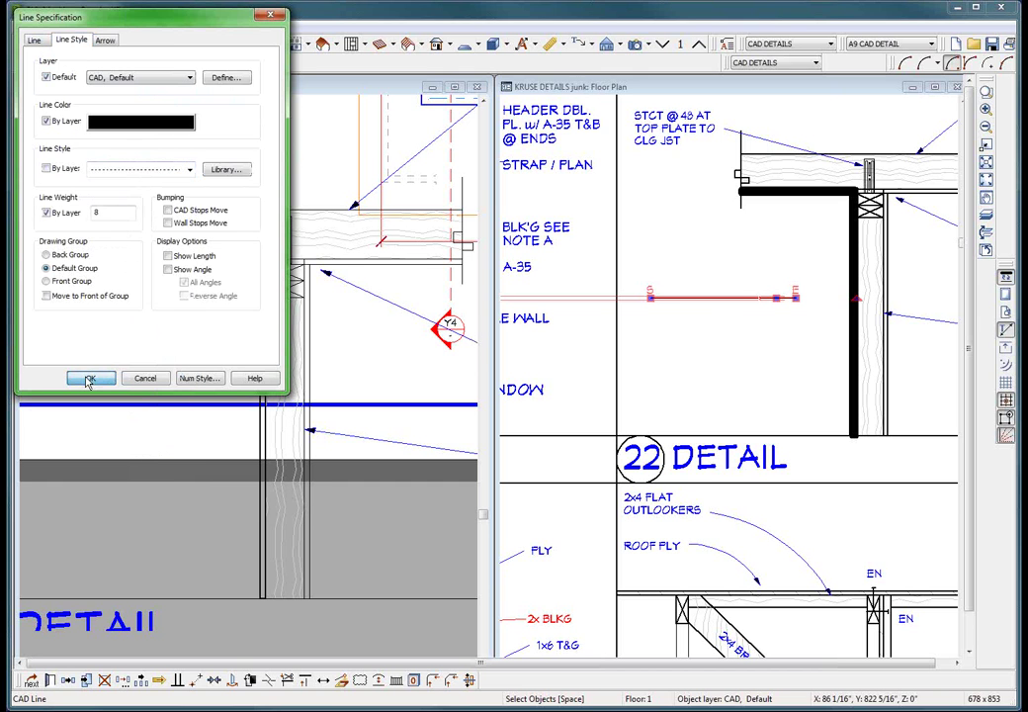
left_click(89, 378)
Compare the dashed line and the thickened polylines in the two enlarged detail 22 copies on layout page 11.
left_click(164, 308)
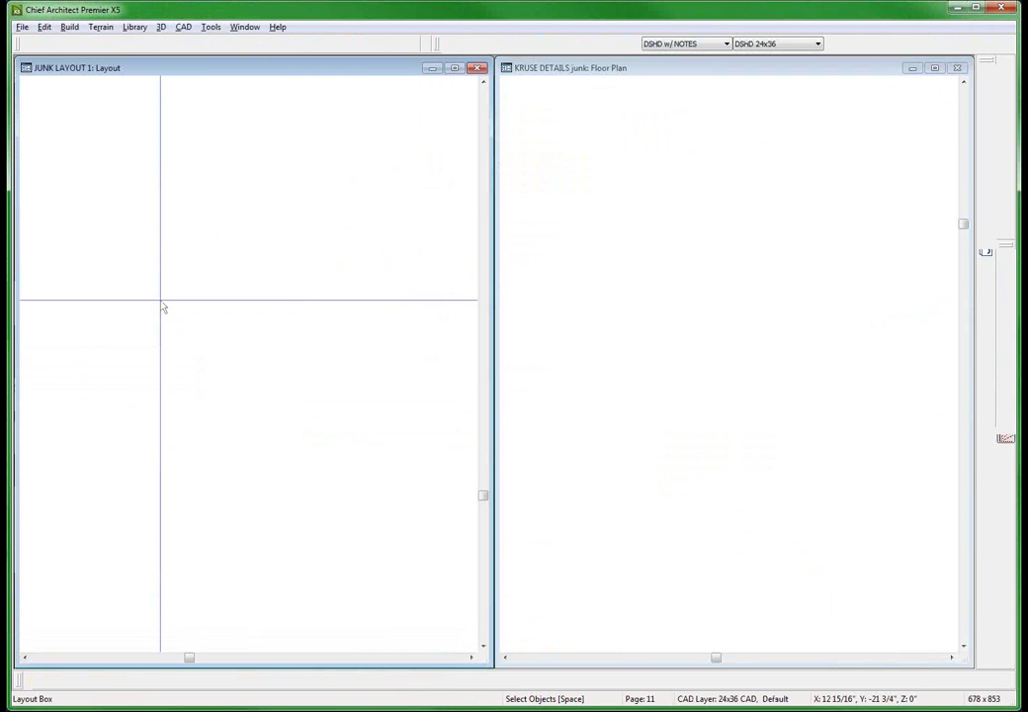
scroll(240, 299, "down", 1)
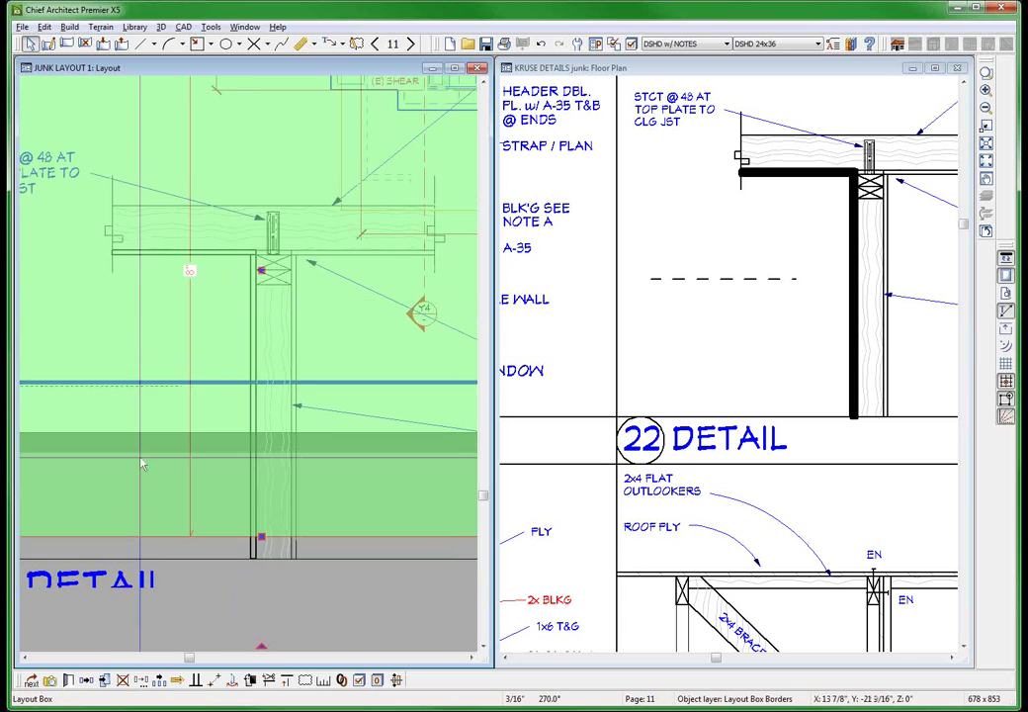
scroll(142, 465, "up", 2)
key("Escape")
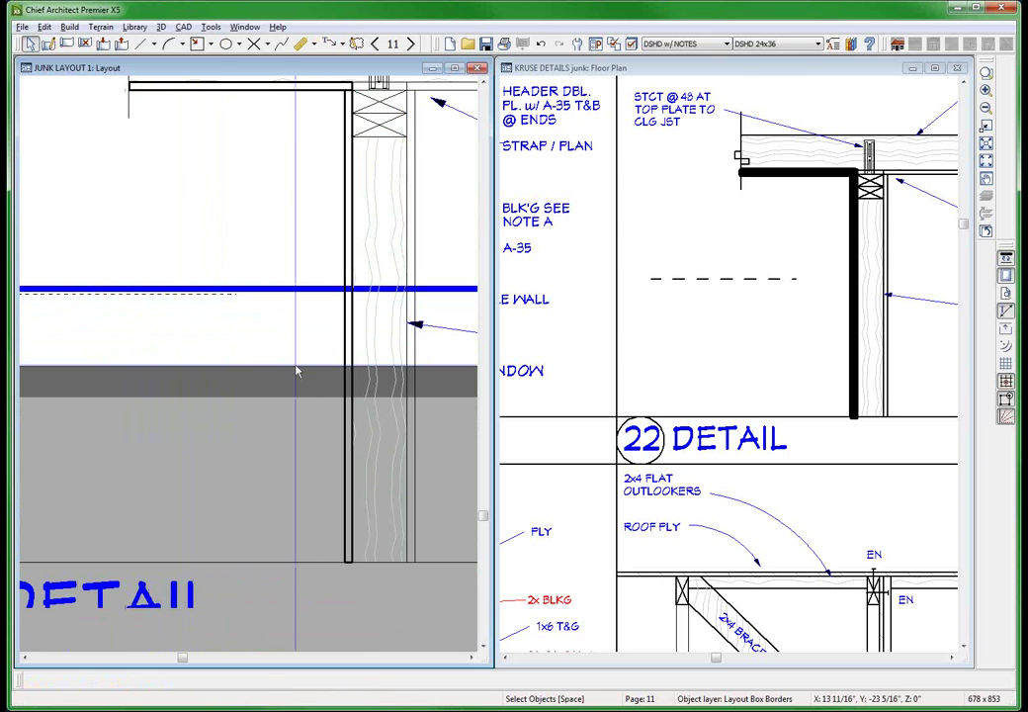
scroll(308, 371, "down", 1)
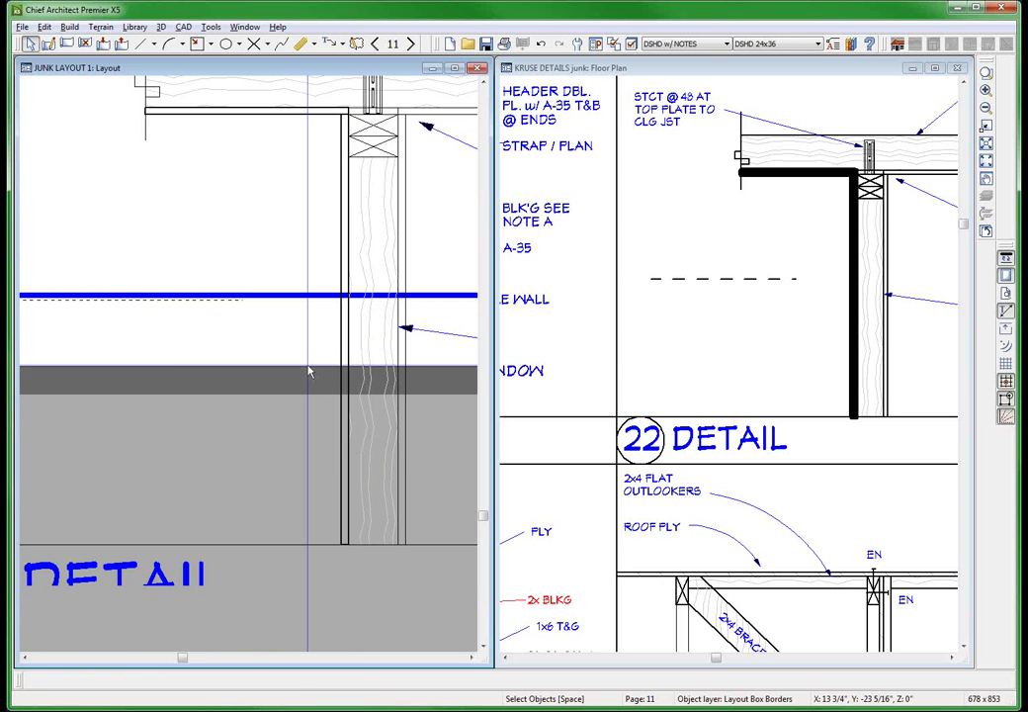
scroll(309, 371, "down", 2)
scroll(408, 323, "down", 1)
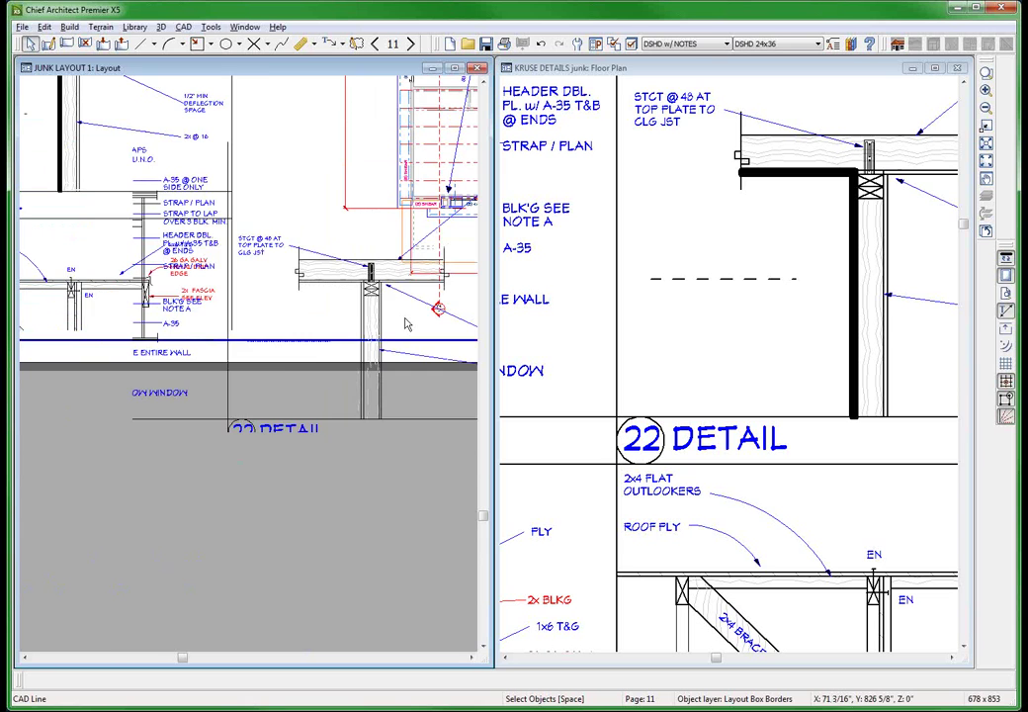
scroll(161, 179, "down", 3)
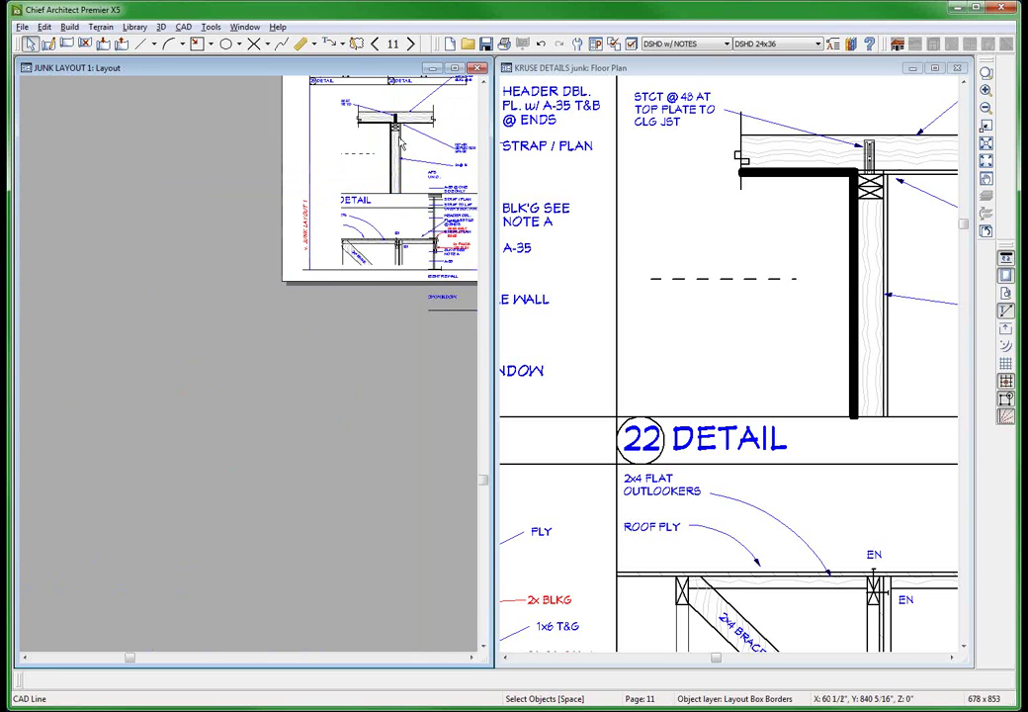
scroll(400, 144, "up", 1)
scroll(116, 299, "up", 2)
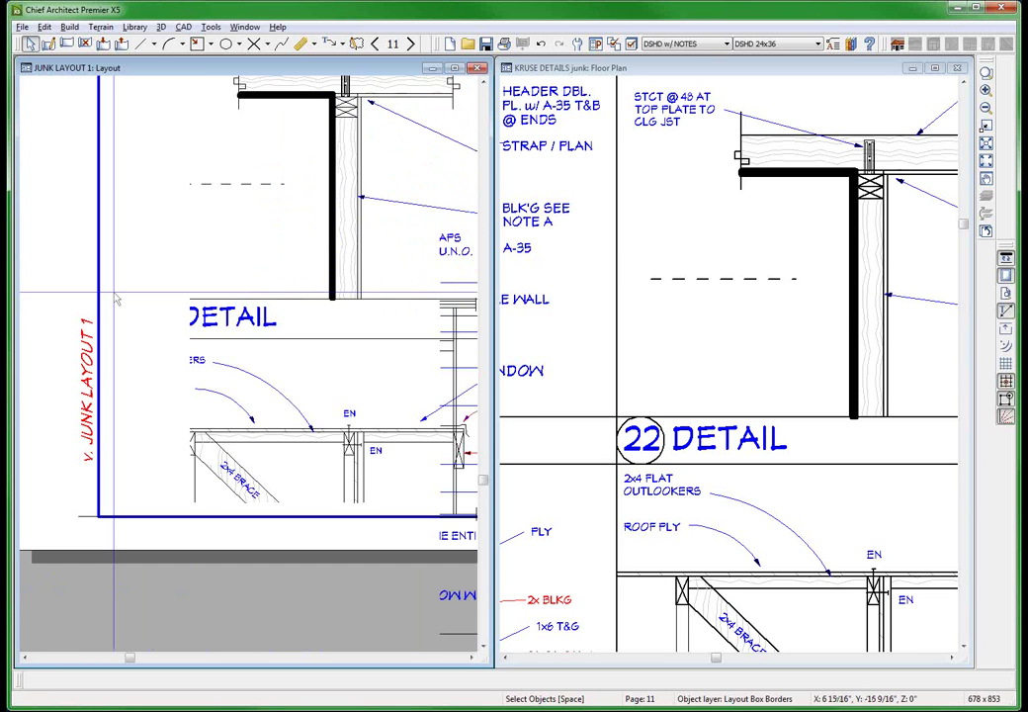
scroll(116, 300, "down", 3)
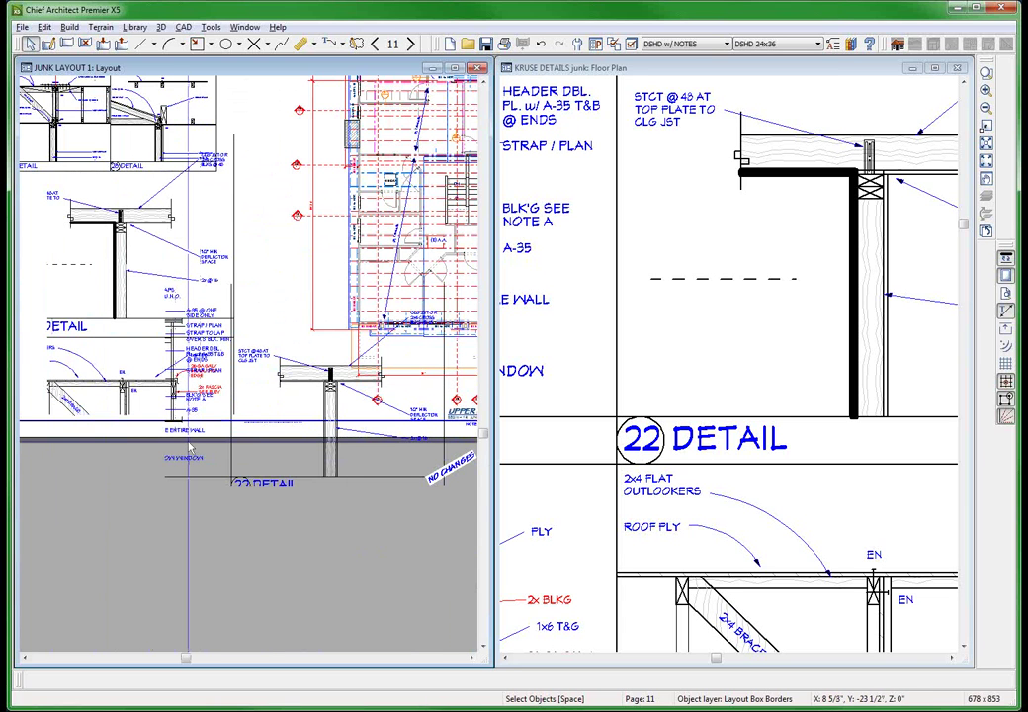
Move the layout box of the lower detail 22 copy on page 11 up about 2", toward the sheet.
left_click(329, 387)
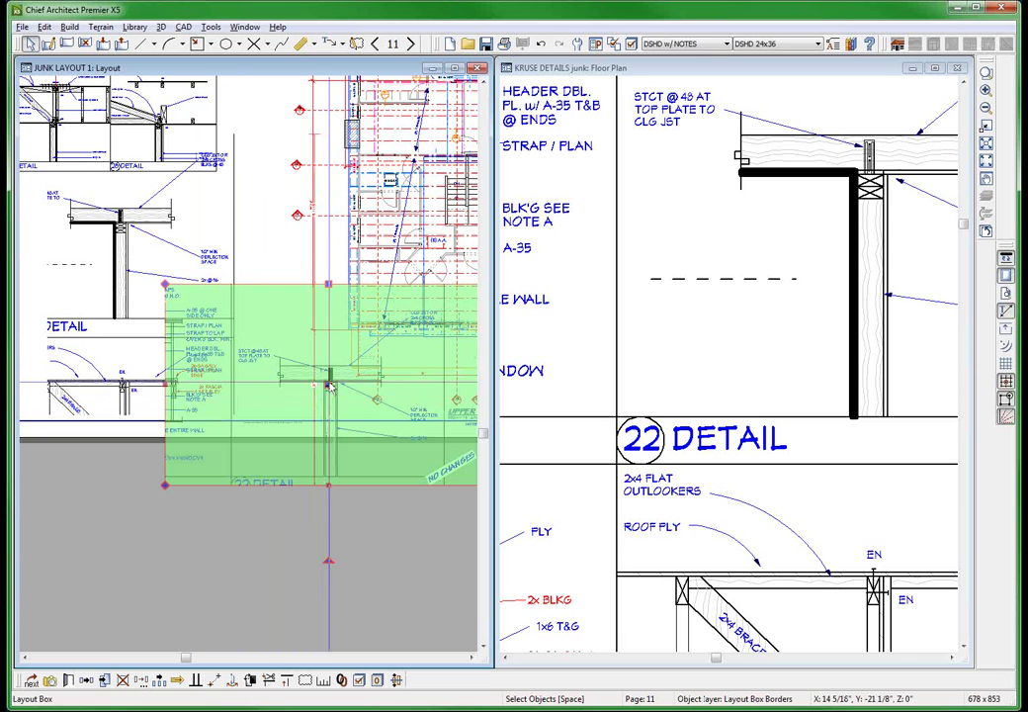
left_click(328, 385)
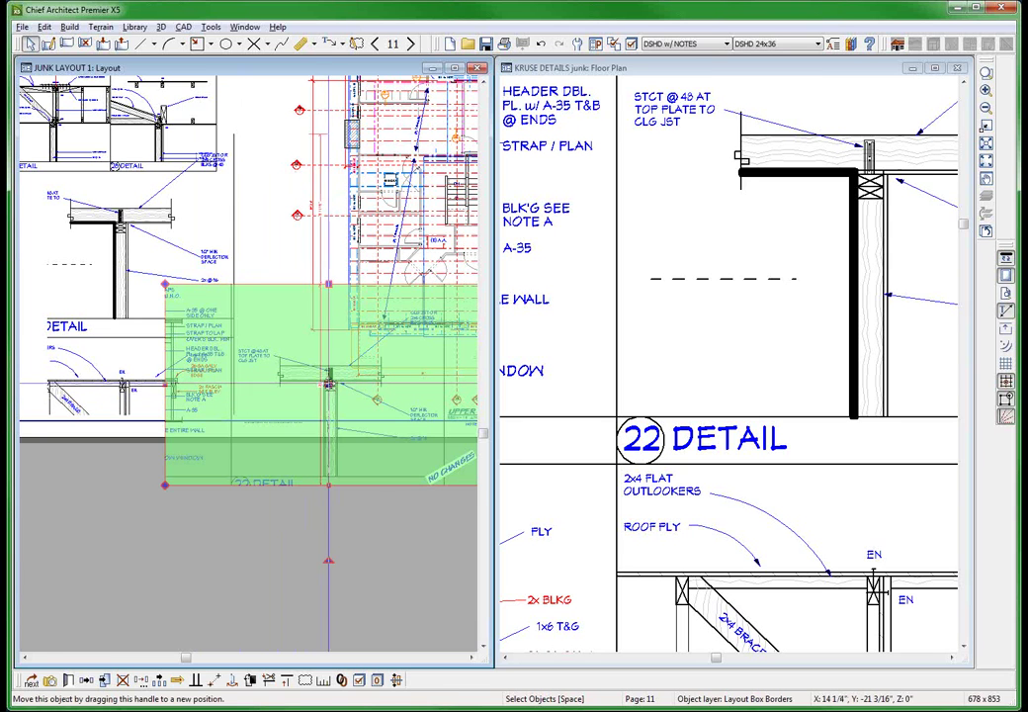
left_click_drag(330, 385, 325, 334)
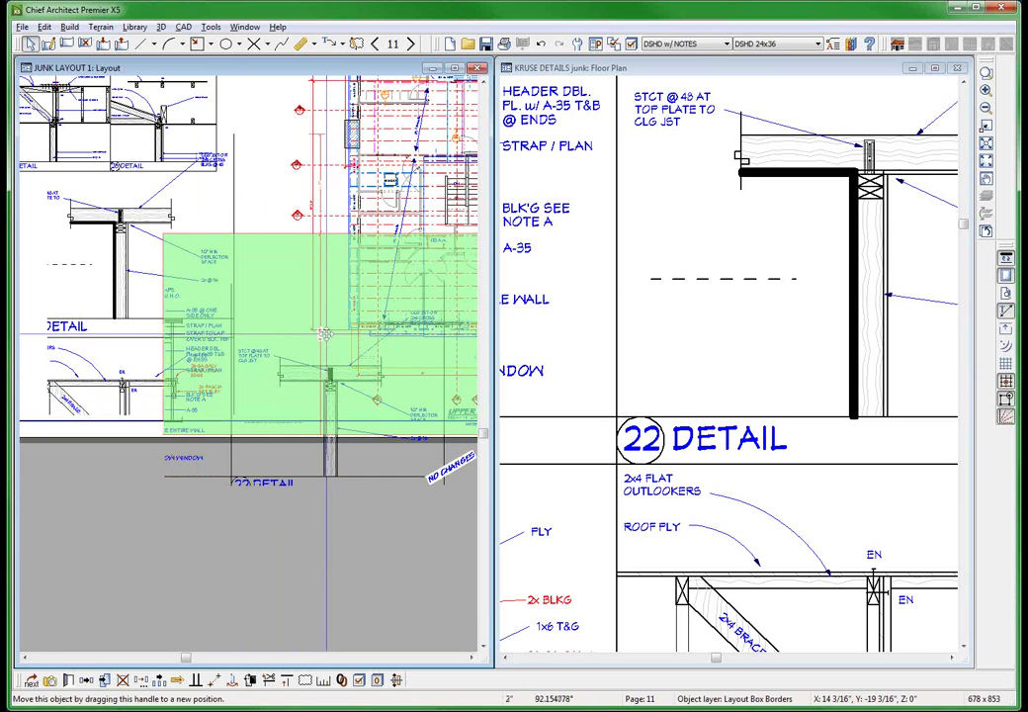
Change the dashed line left of detail 22's wall in the details plan to the user catalog line style DASH 3/4" DETAILS 1.
left_click(649, 313)
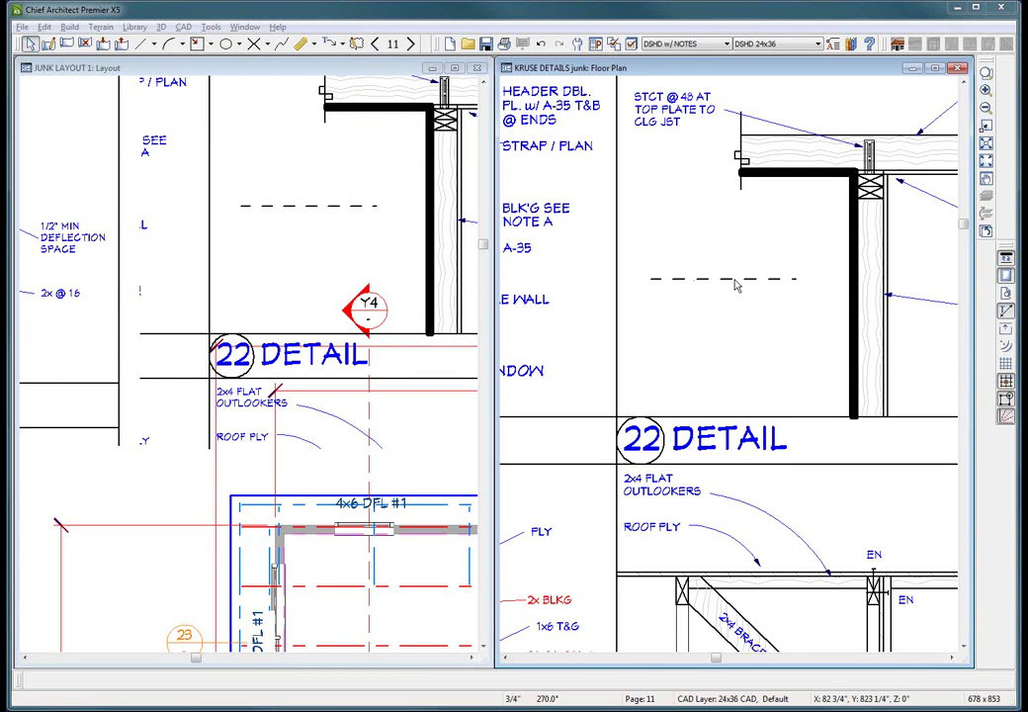
left_click(264, 217)
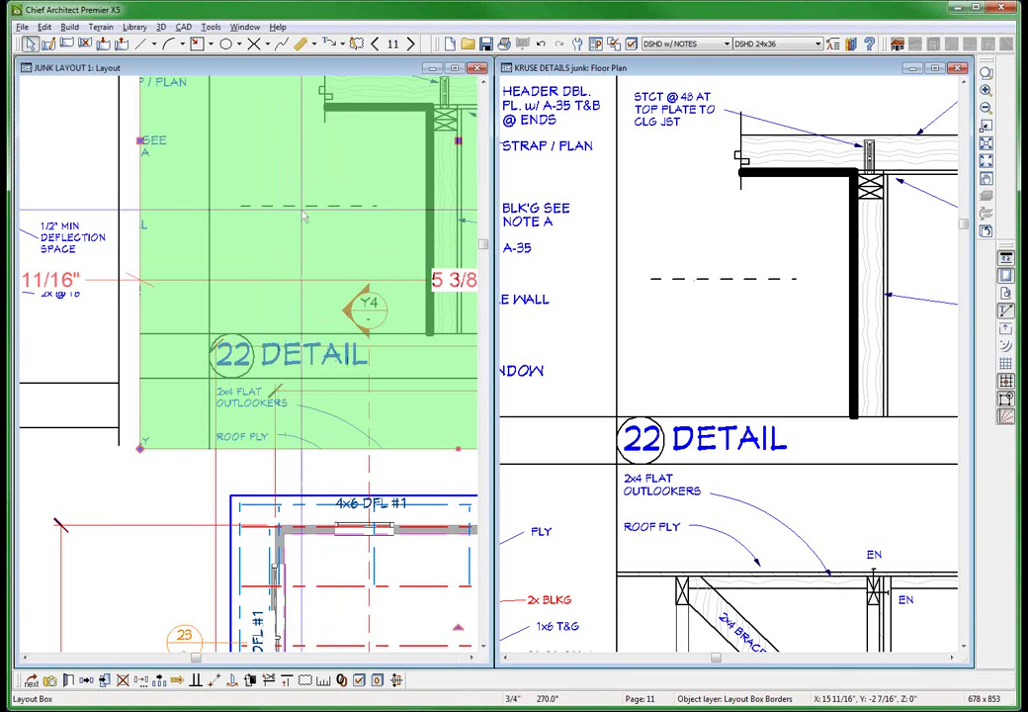
left_click(724, 281)
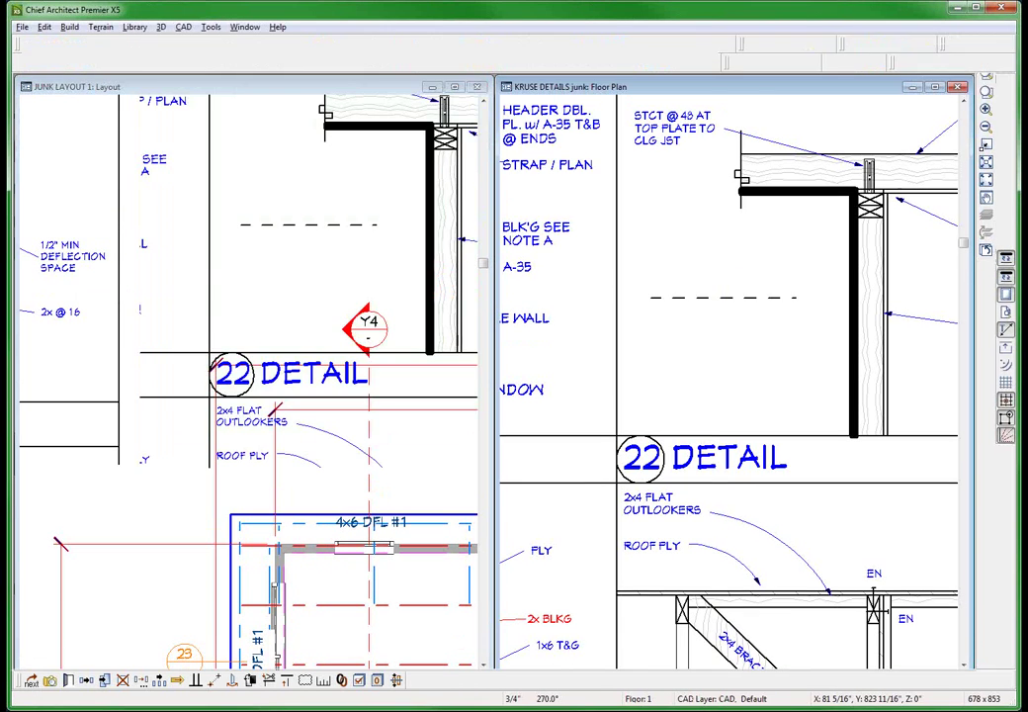
left_click(740, 297)
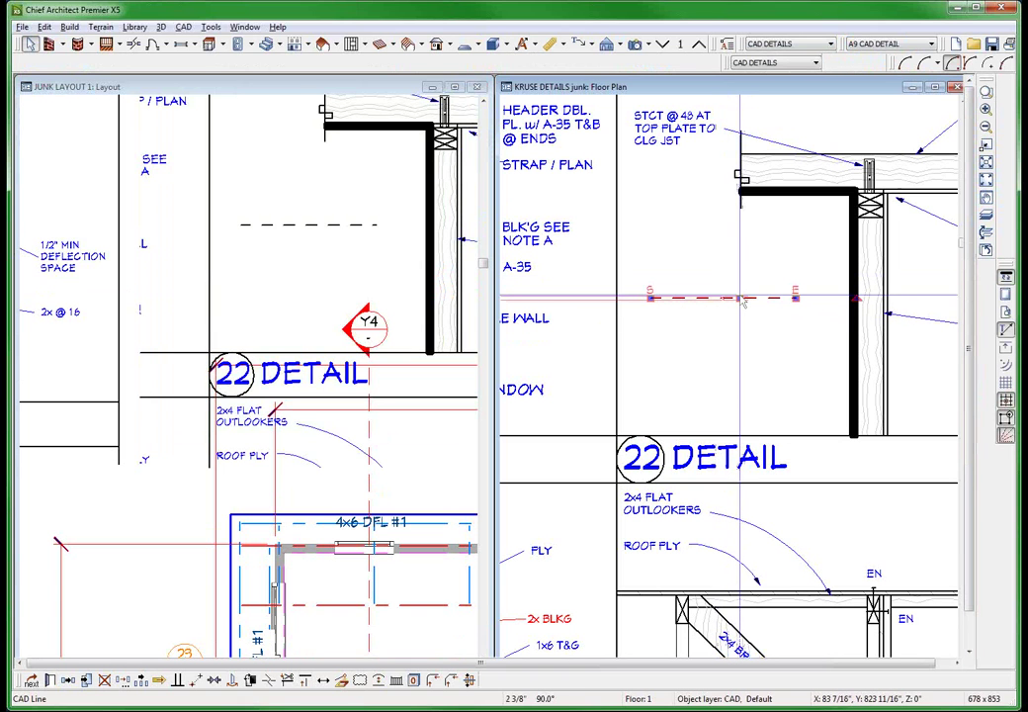
double_click(740, 298)
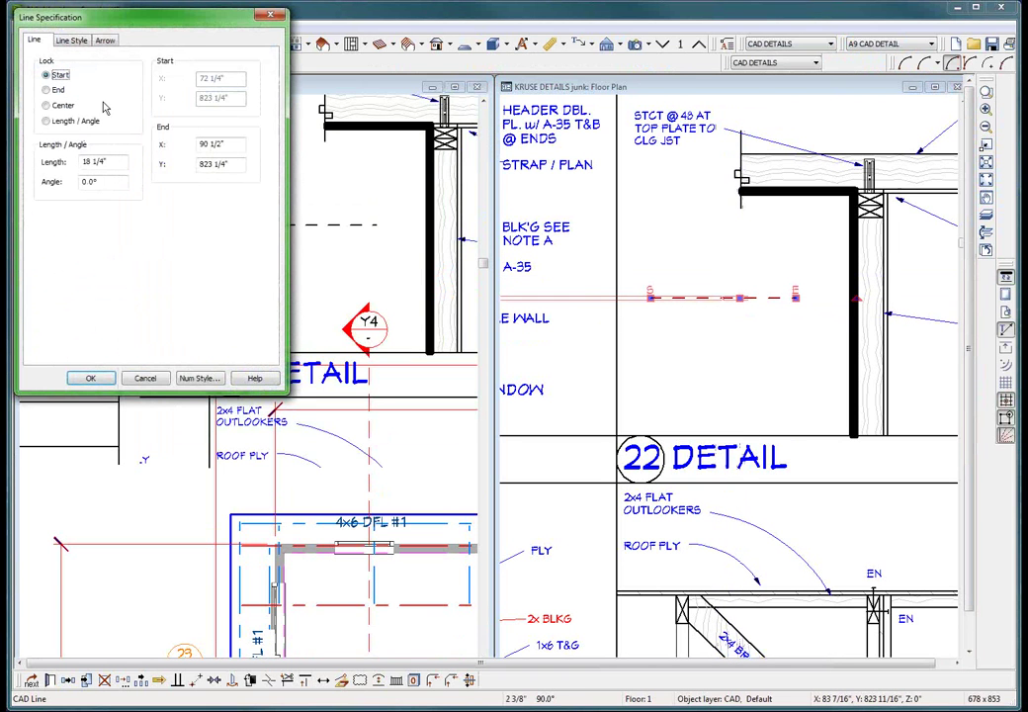
left_click(77, 41)
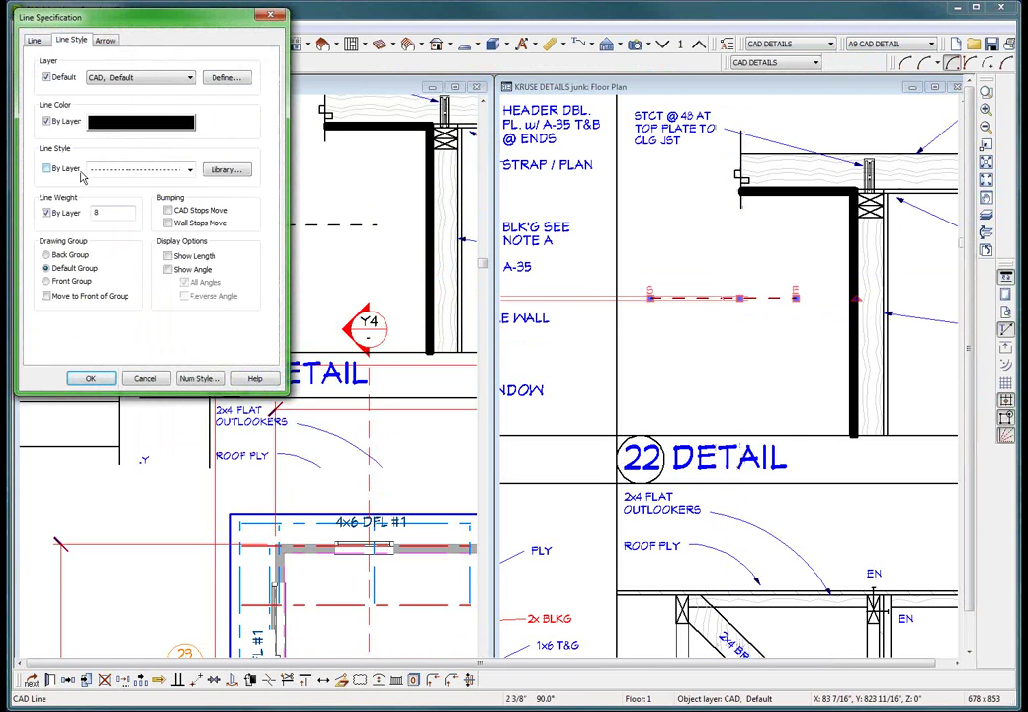
left_click(225, 170)
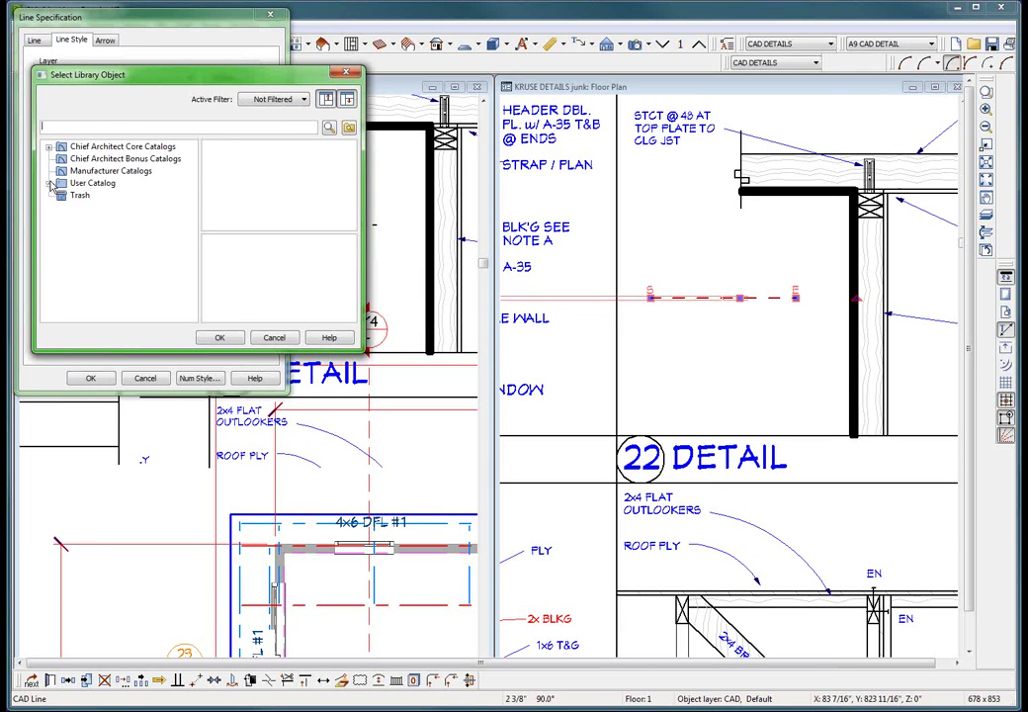
left_click(48, 184)
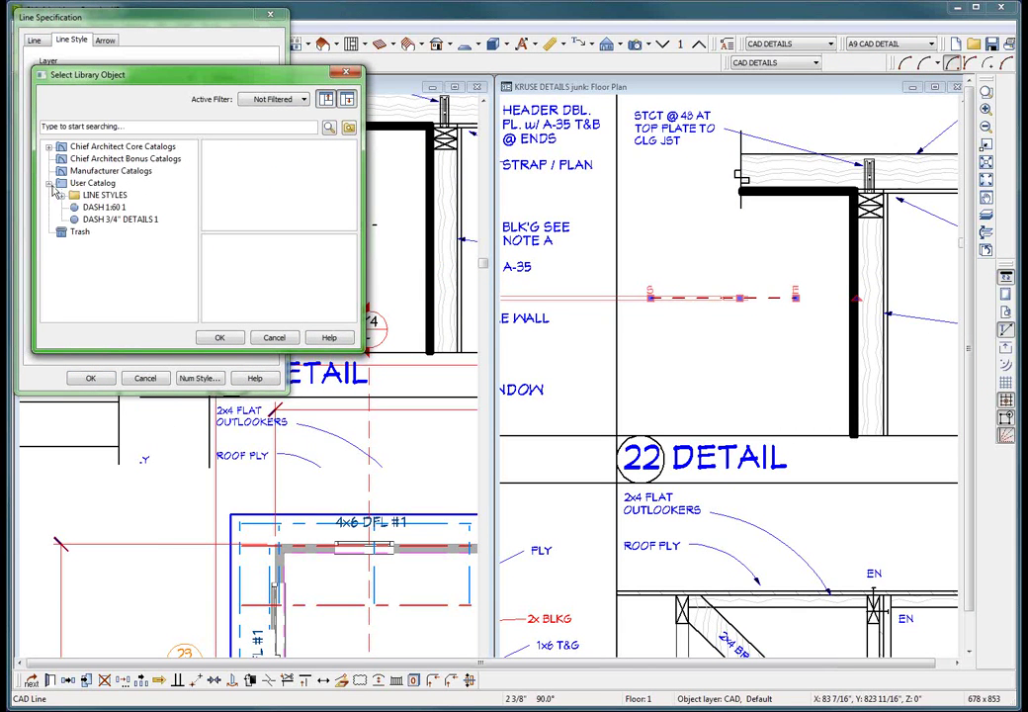
left_click(94, 219)
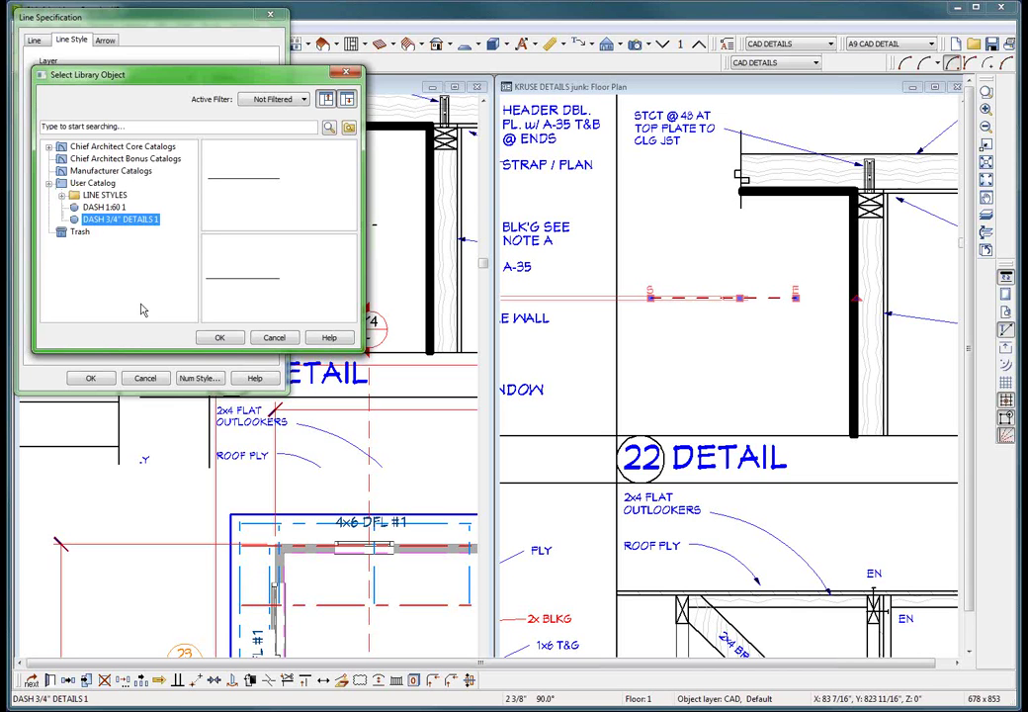
left_click(226, 338)
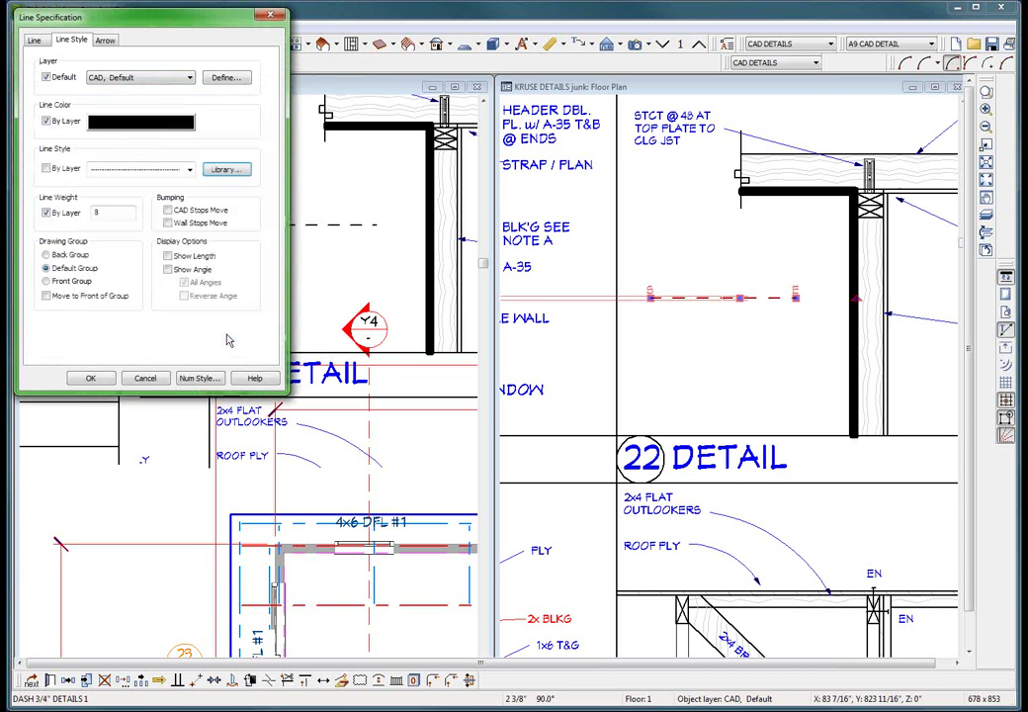
left_click(97, 380)
Compare how the restyled dashed line displays in the differently scaled detail 22 copies on layout page 11.
left_click(373, 251)
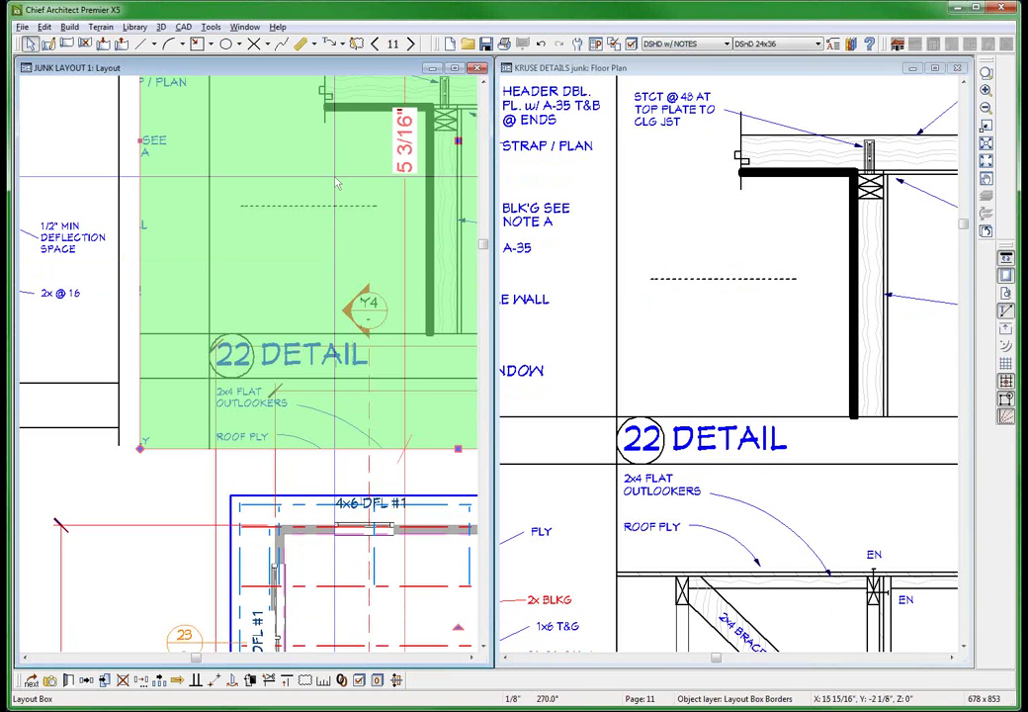
scroll(336, 183, "up", 3)
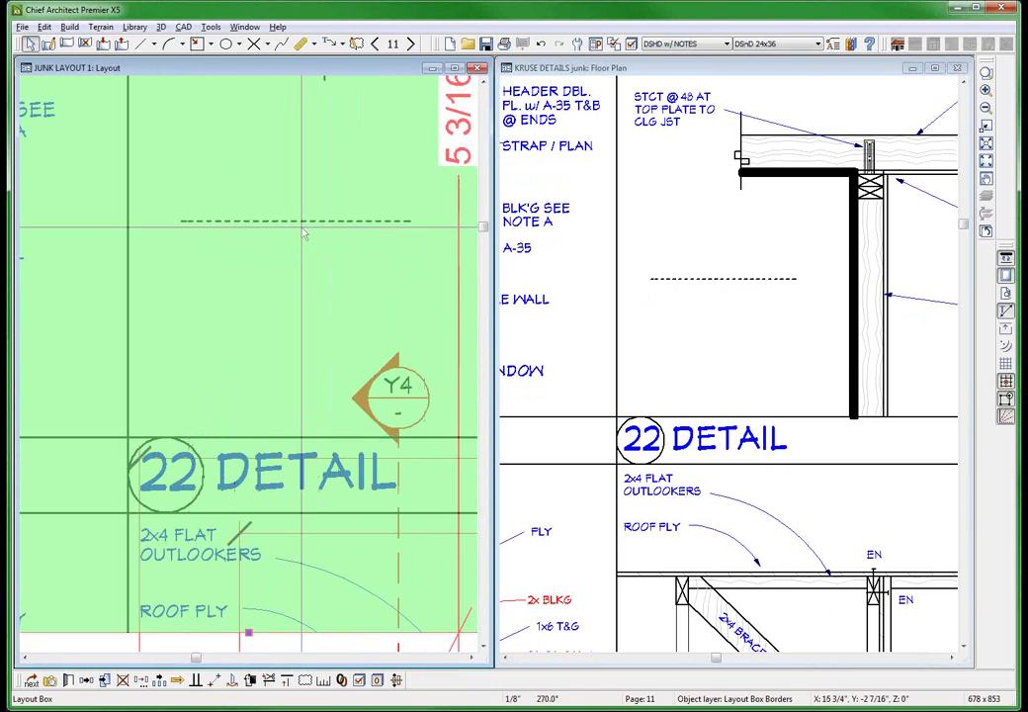
key("Escape")
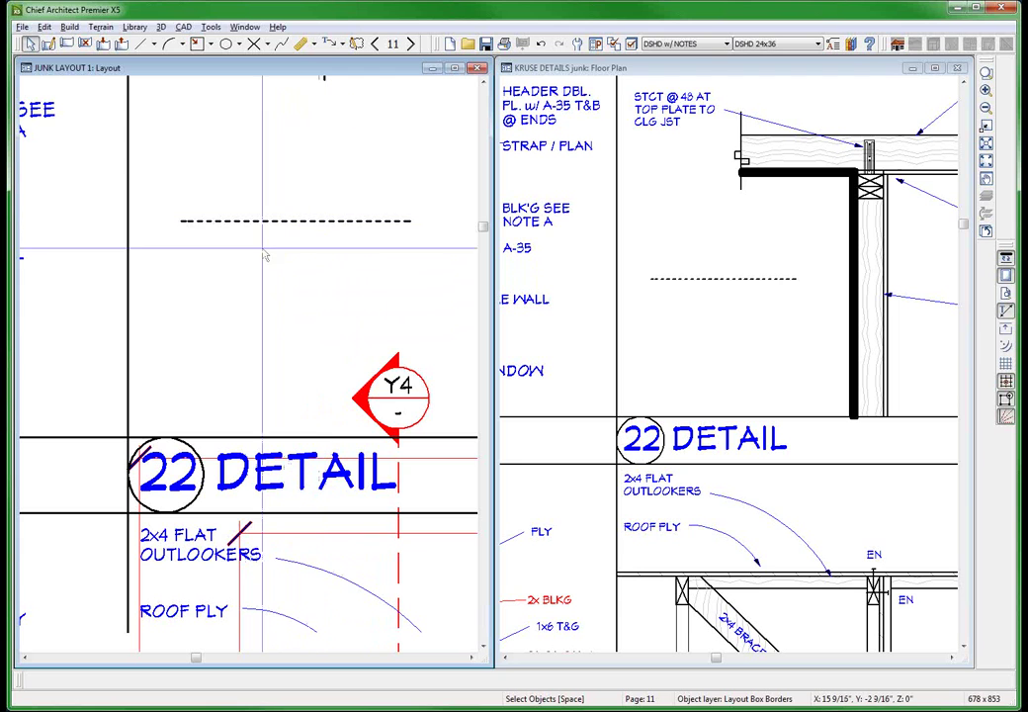
scroll(249, 260, "down", 3)
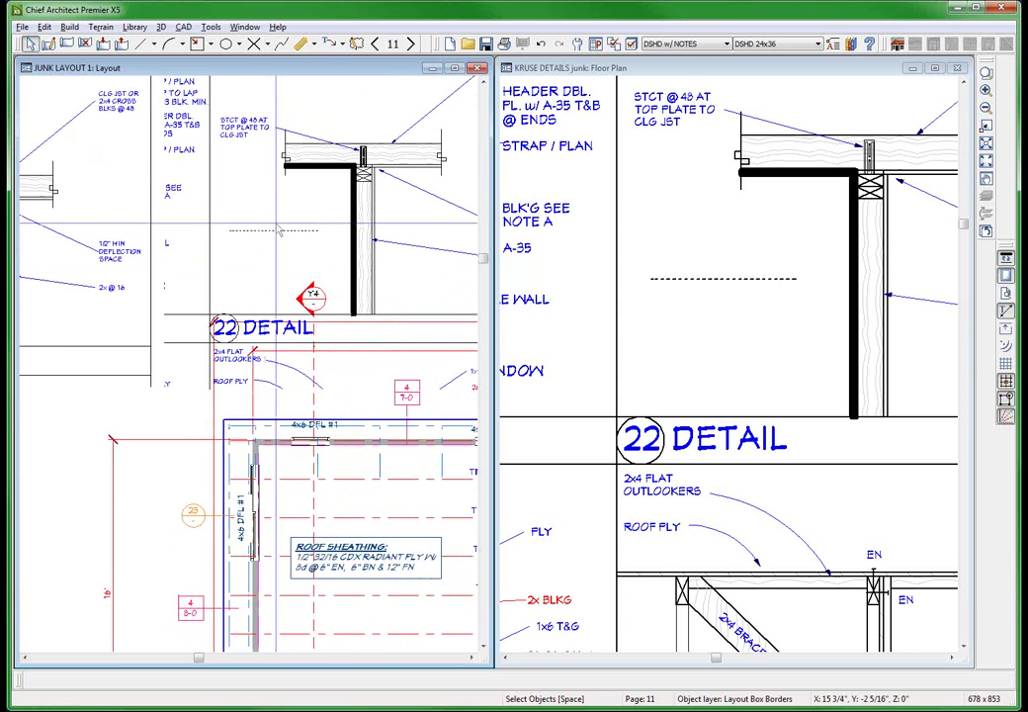
scroll(381, 229, "down", 4)
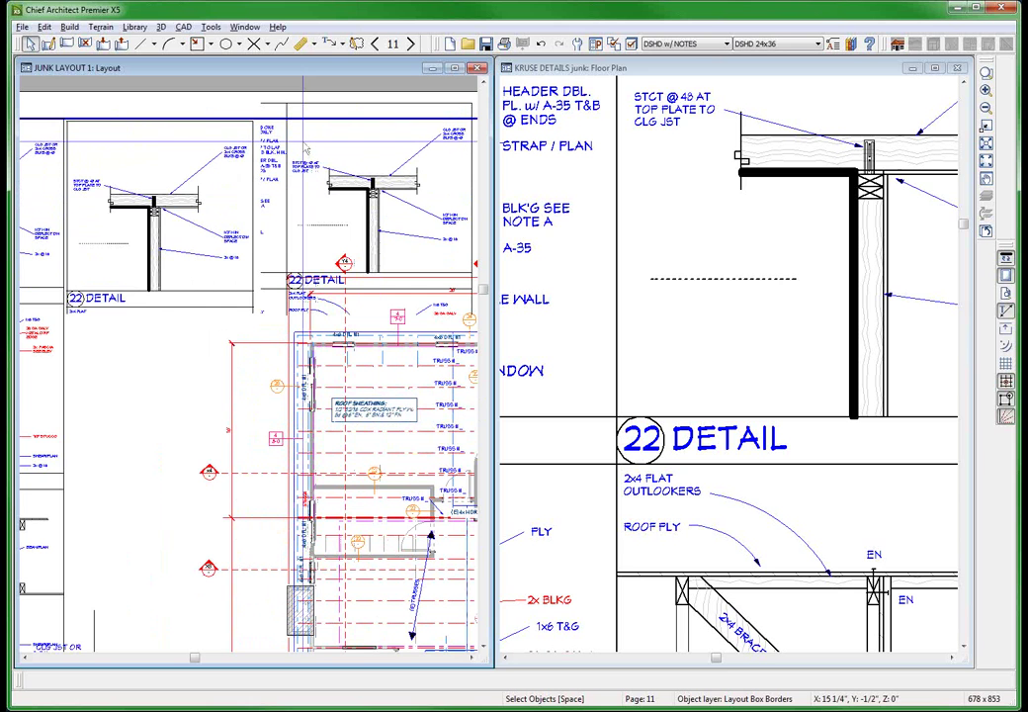
scroll(305, 149, "up", 1)
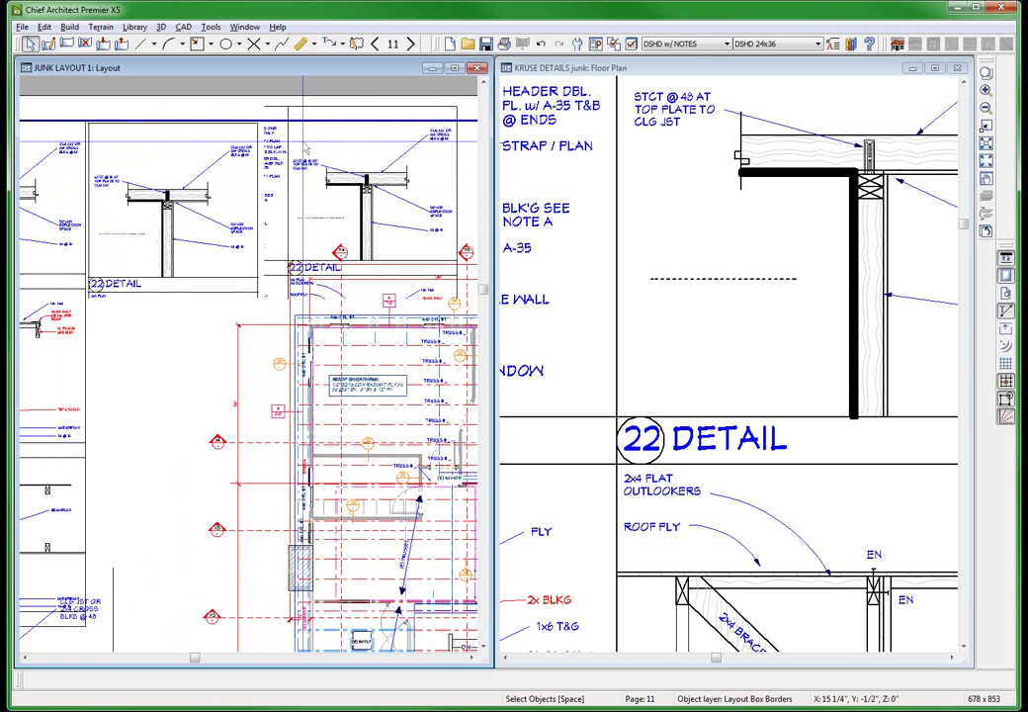
scroll(306, 149, "down", 3)
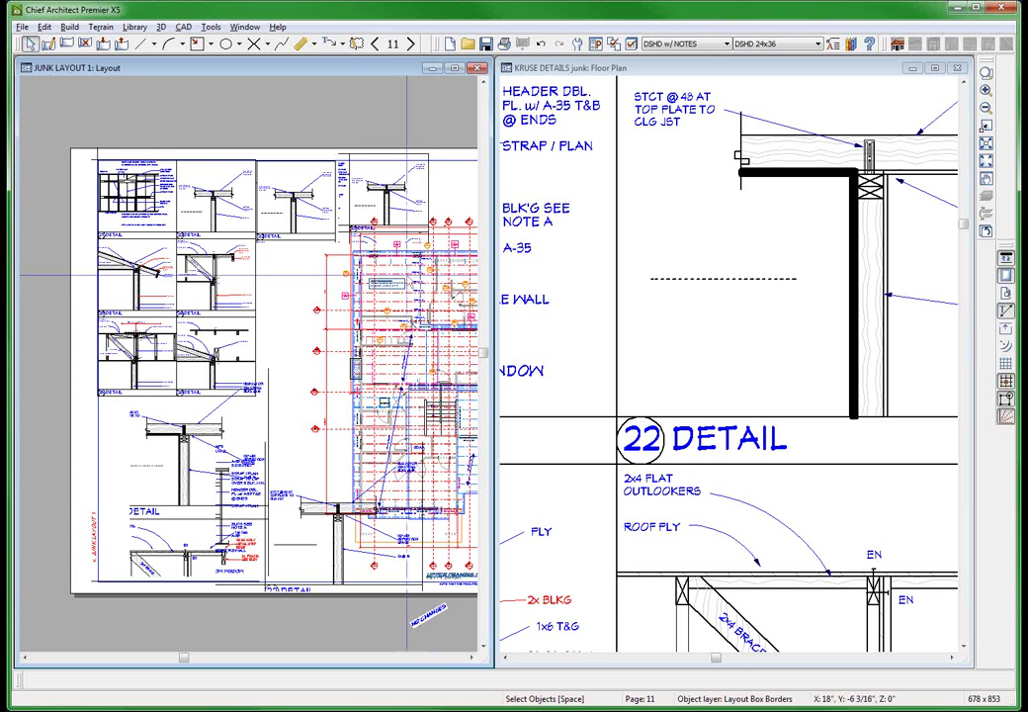
Look through the line styles available for the dashed line left of detail 22's wall in the details plan, without applying one.
left_click(722, 269)
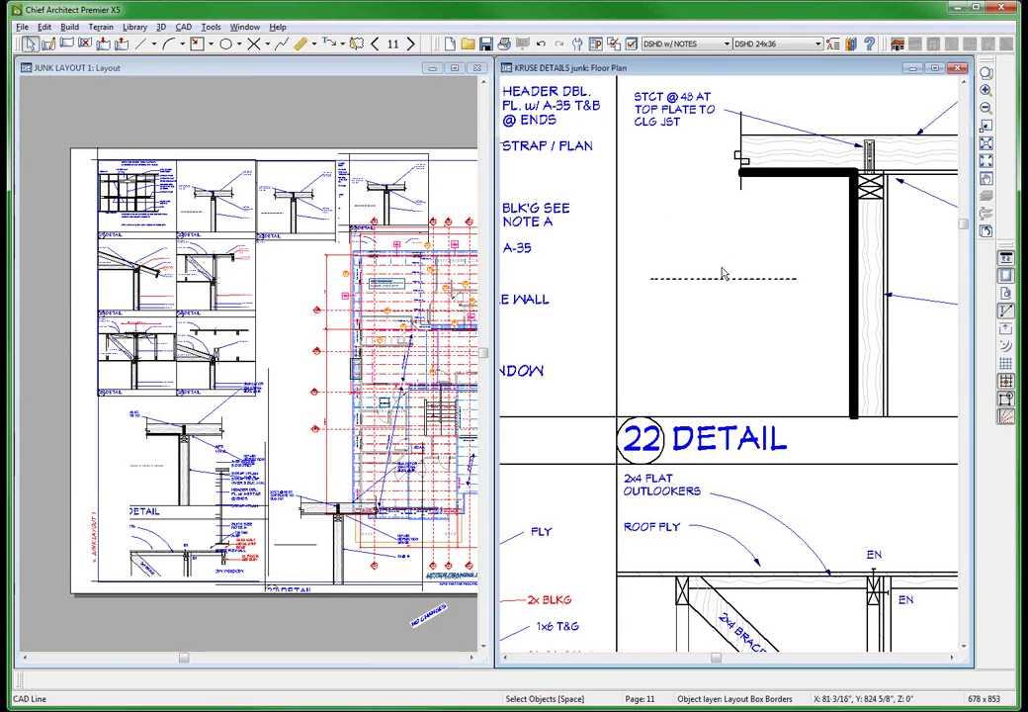
left_click(752, 297)
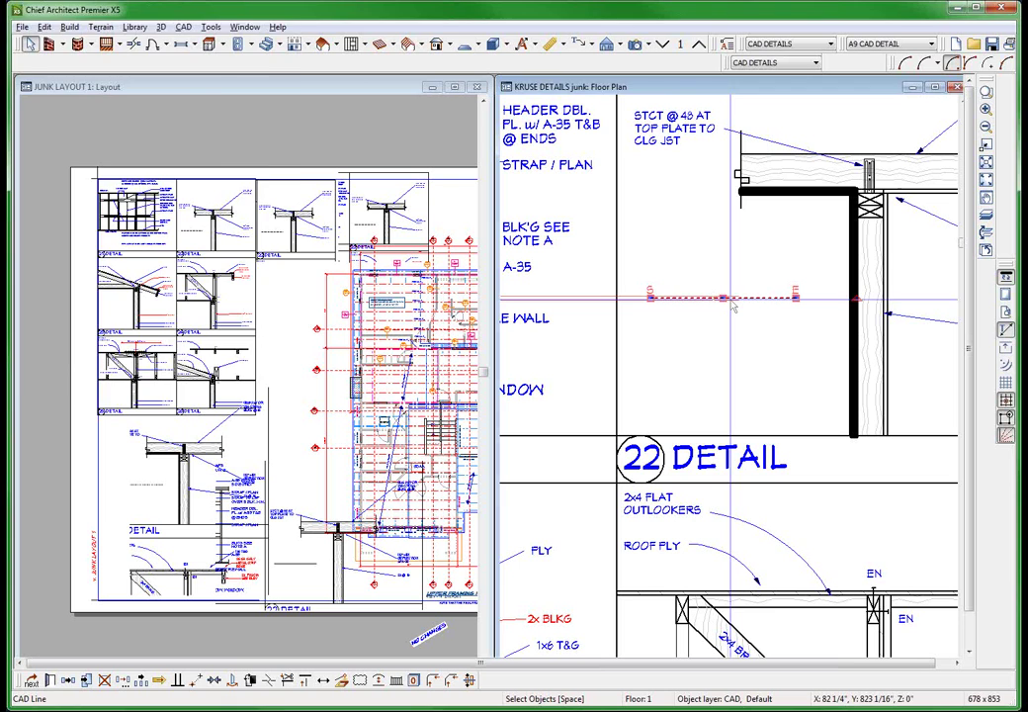
double_click(734, 307)
left_click(65, 39)
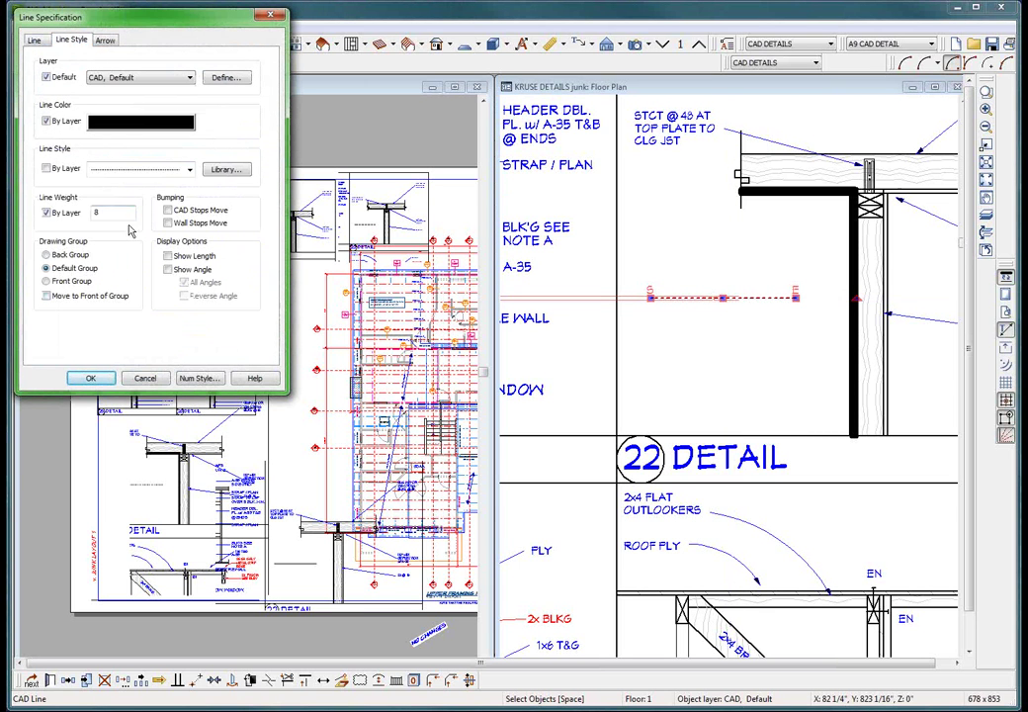
left_click(188, 170)
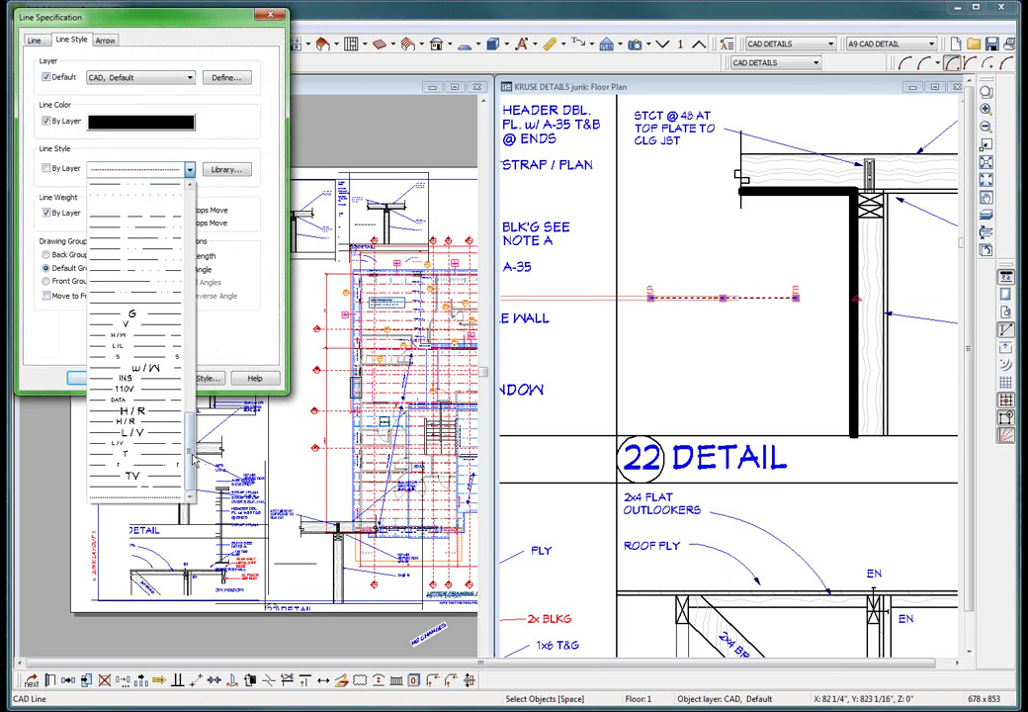
left_click_drag(193, 469, 195, 436)
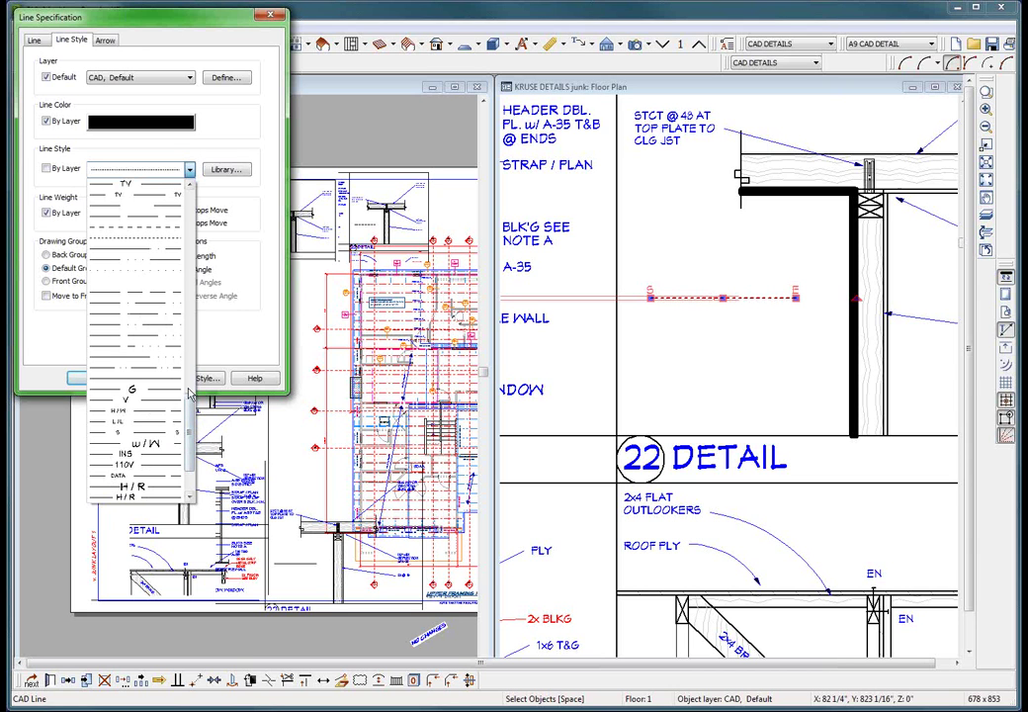
scroll(189, 420, "down", 3)
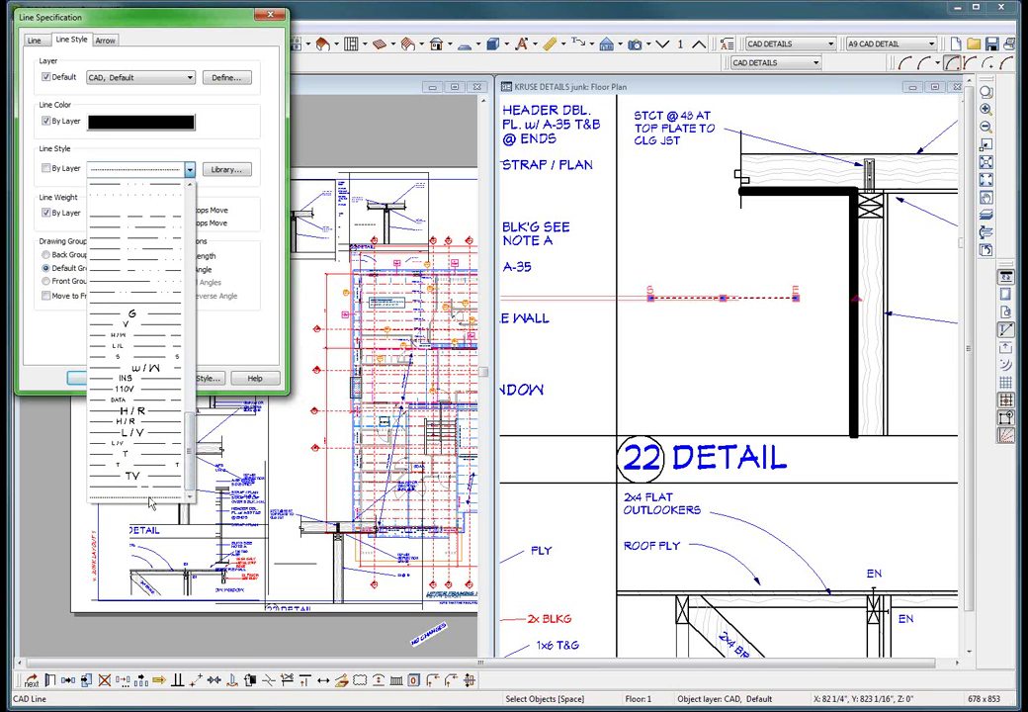
left_click(238, 343)
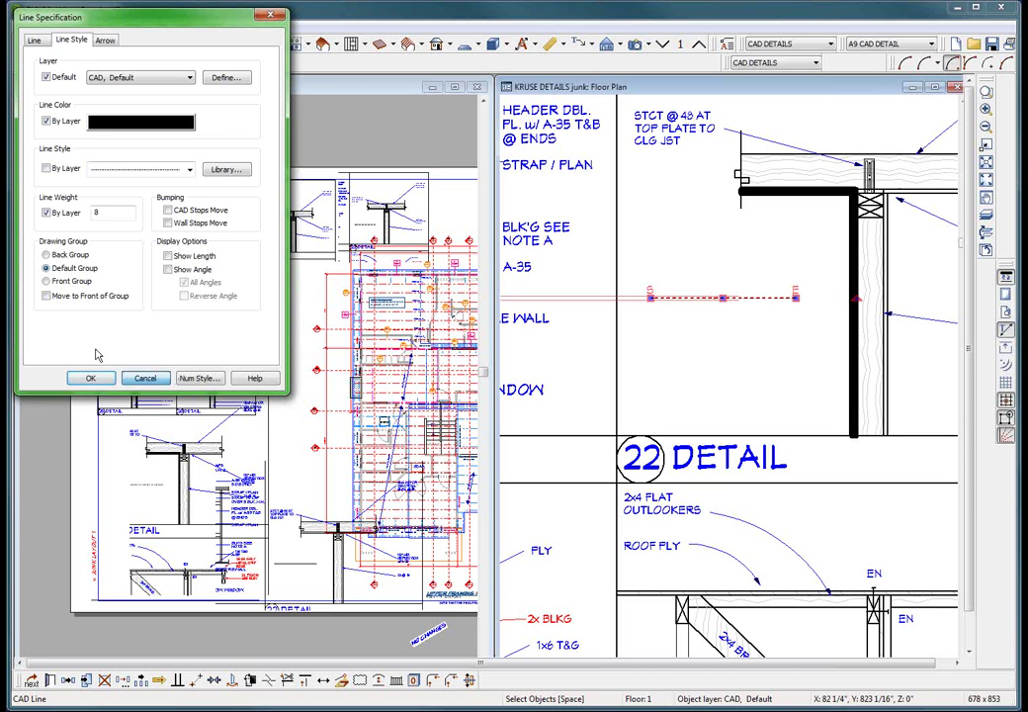
left_click(145, 378)
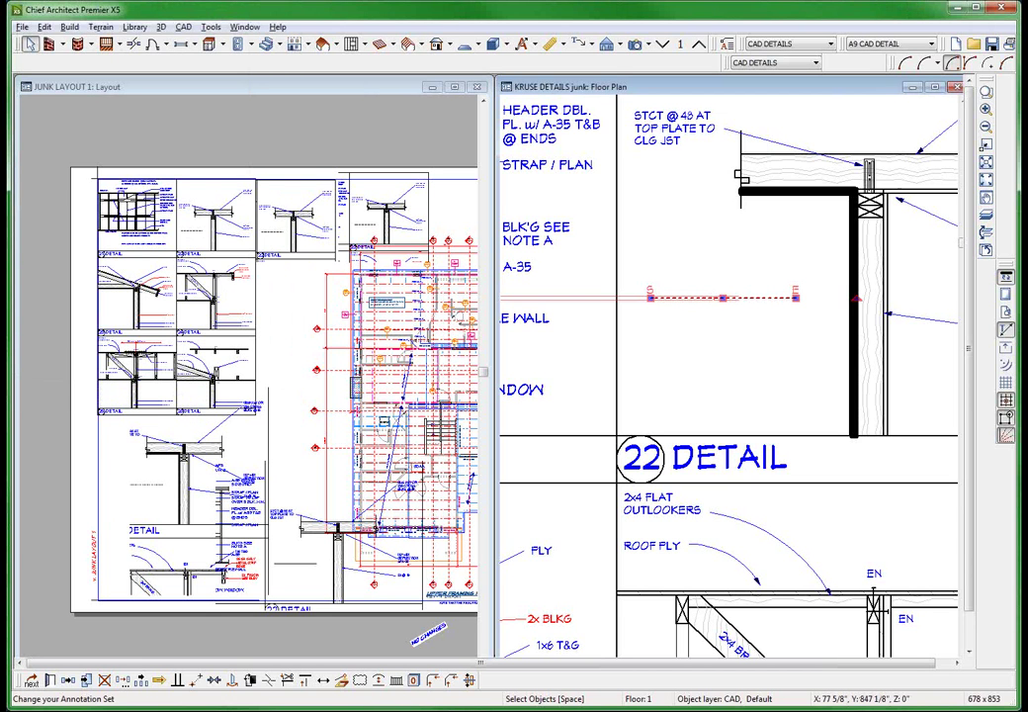